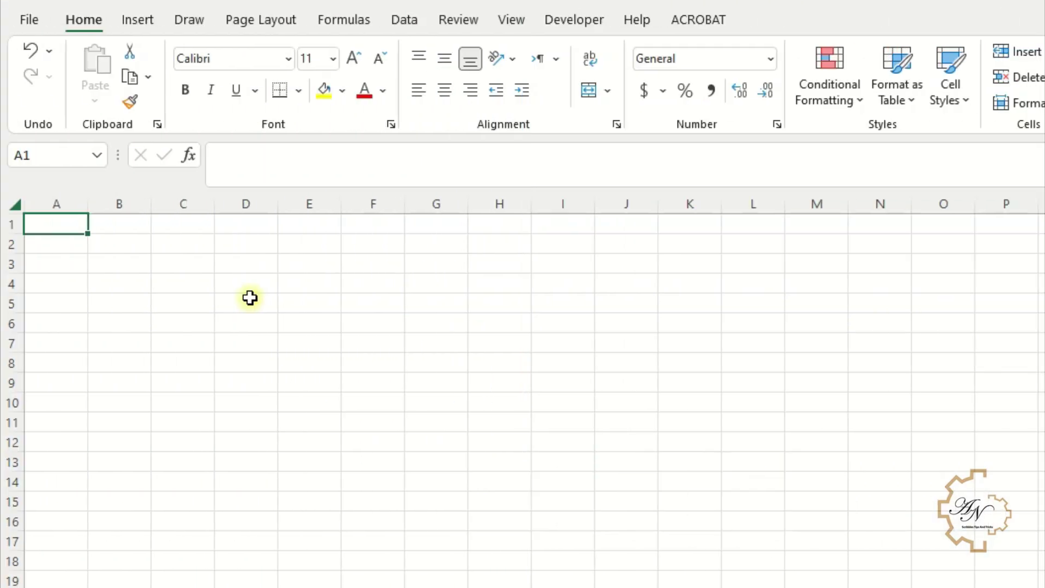
- Enter the headings No, Days, Months and Years across A1:D1
{"action": "key", "text": "F2"}
{"action": "type", "text": "N"}
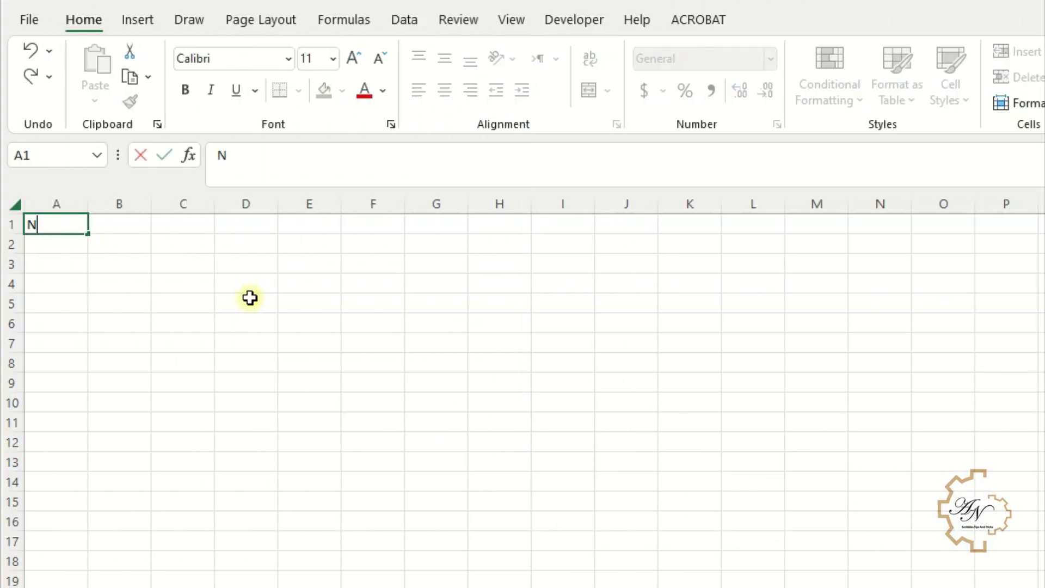
{"action": "type", "text": "o"}
{"action": "key", "text": "Tab"}
{"action": "type", "text": "Days"}
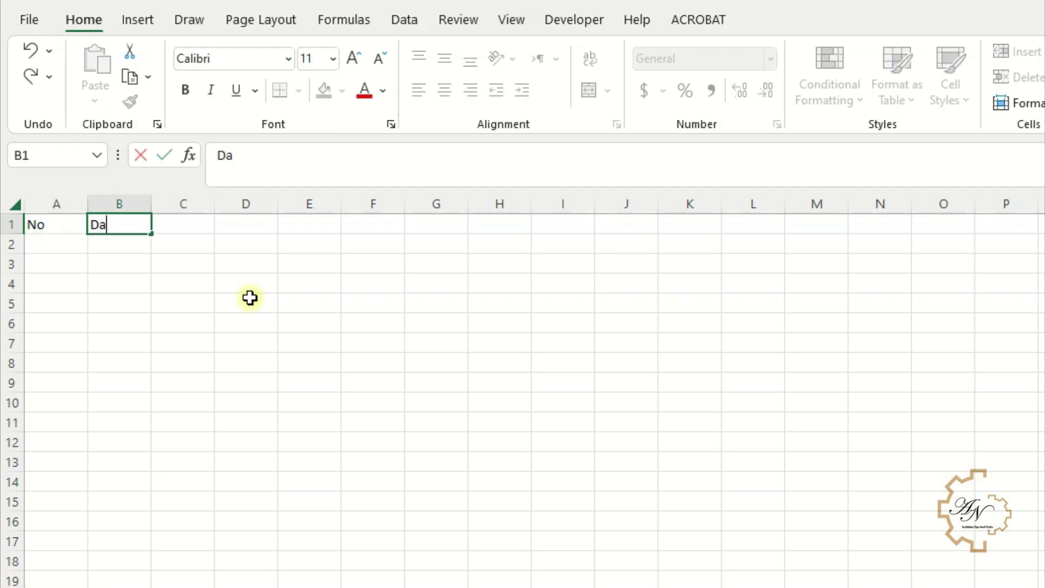
{"action": "key", "text": "Tab"}
{"action": "type", "text": "Months"}
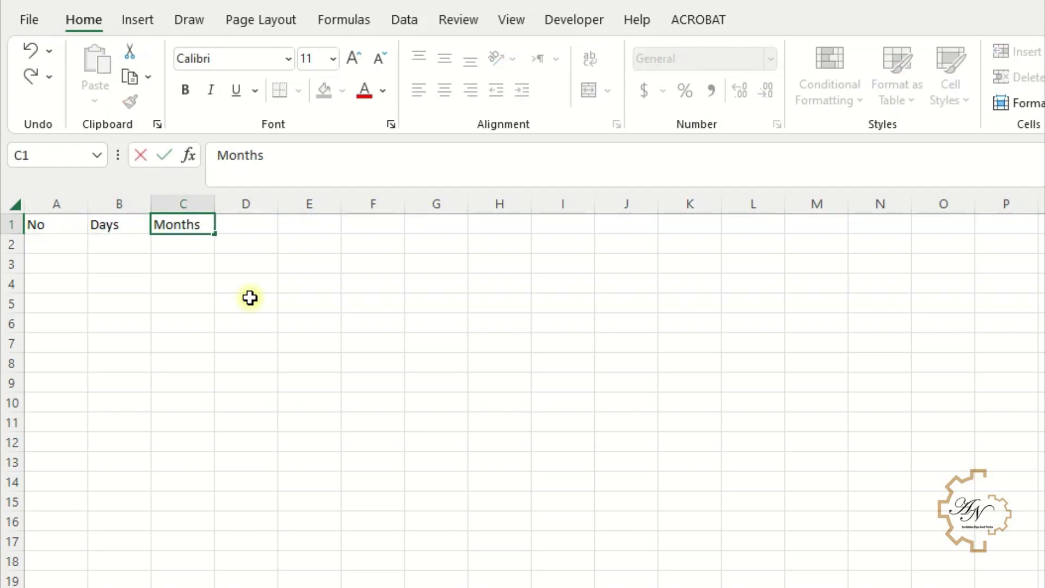
{"action": "key", "text": "Tab"}
{"action": "type", "text": "Years"}
{"action": "key", "text": "Return"}
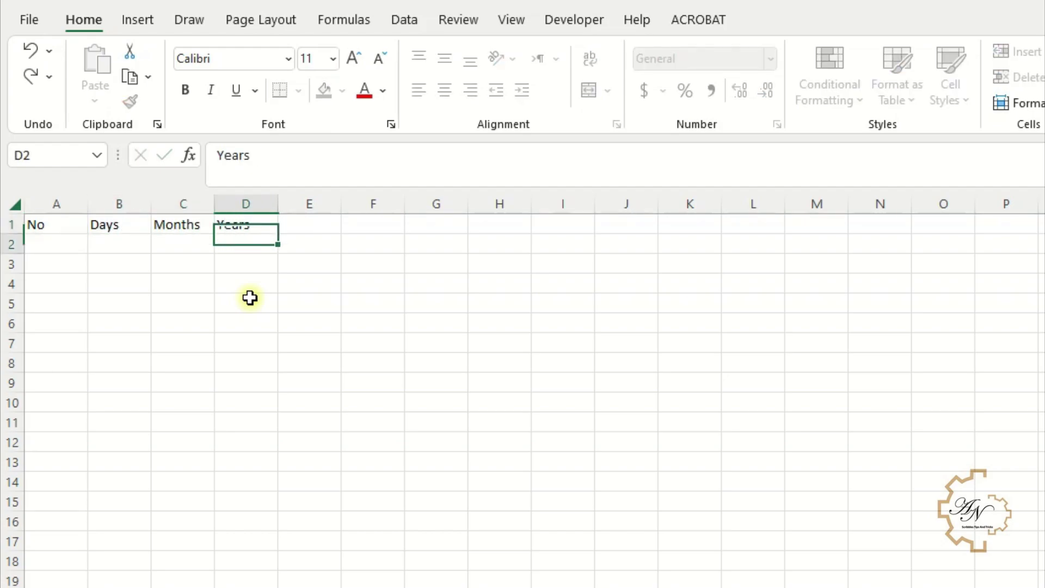
- Enter =SEQUENCE(12) in A2 so the numbers 1 to 12 fill A2:A13
{"action": "left_click", "coordinate": [50, 250]}
{"action": "type", "text": "=s"}
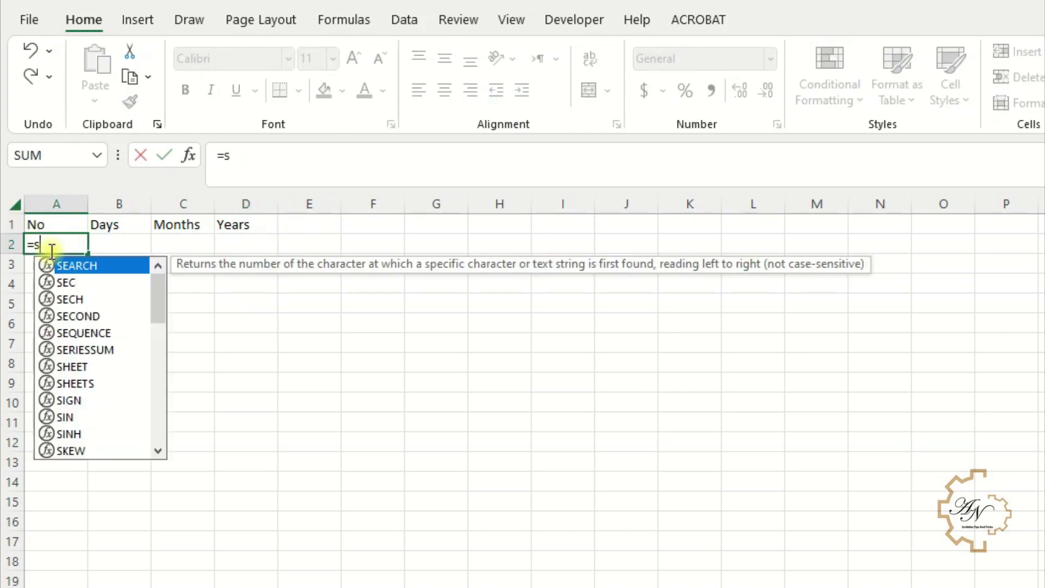
{"action": "type", "text": "eq"}
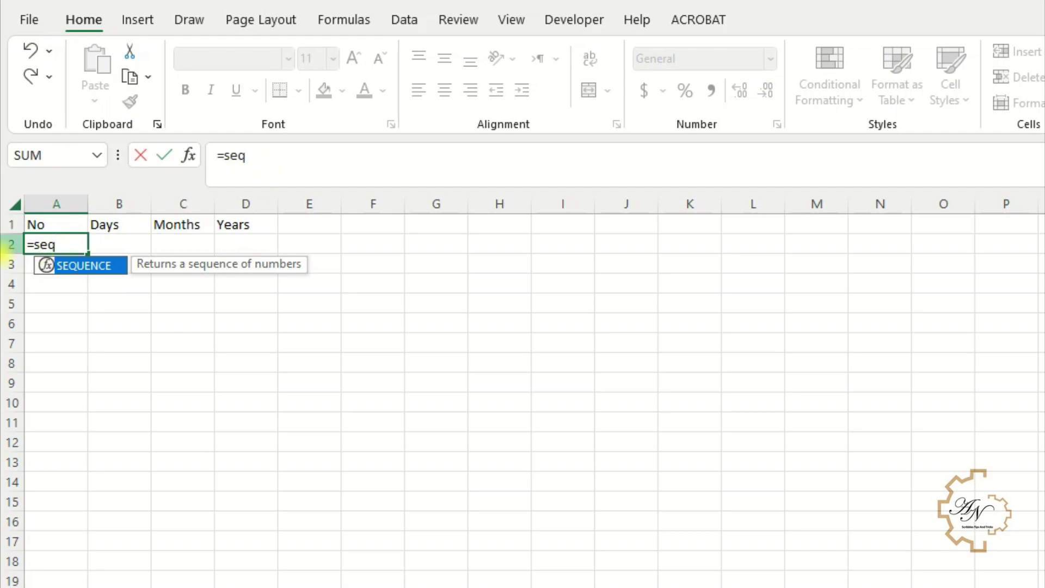
{"action": "double_click", "coordinate": [89, 266]}
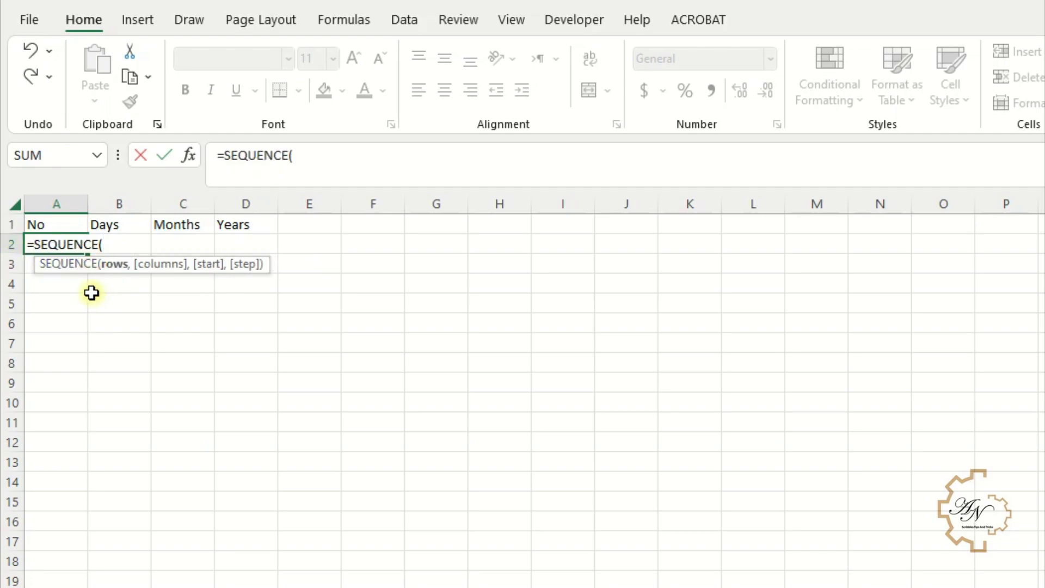
{"action": "type", "text": "12"}
{"action": "key", "text": "Return"}
{"action": "left_click", "coordinate": [112, 250]}
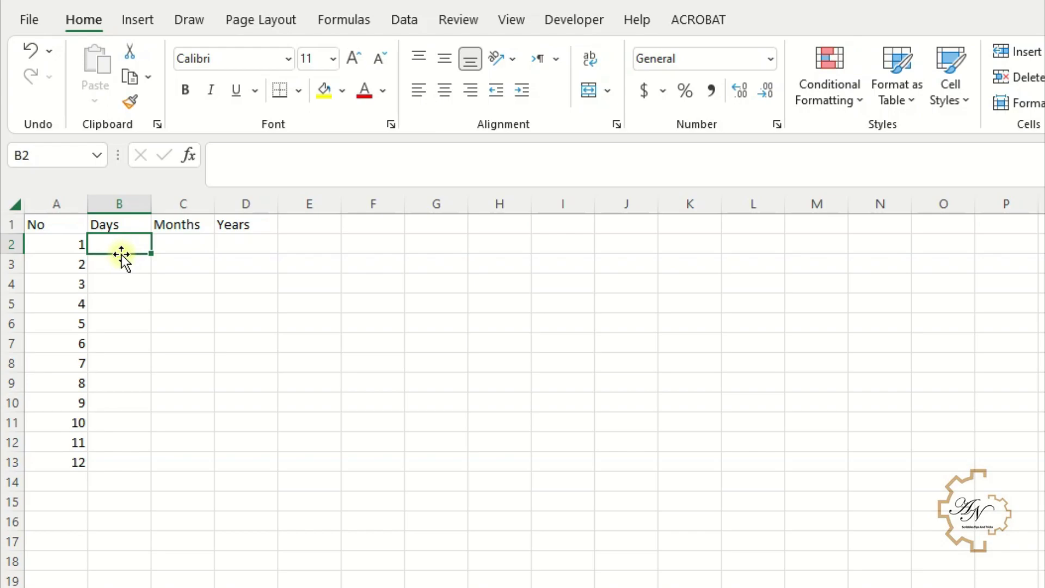
- Enter =TEXT(A2,"dddd") in B2 so it shows the weekday name Sunday
{"action": "left_click", "coordinate": [112, 267]}
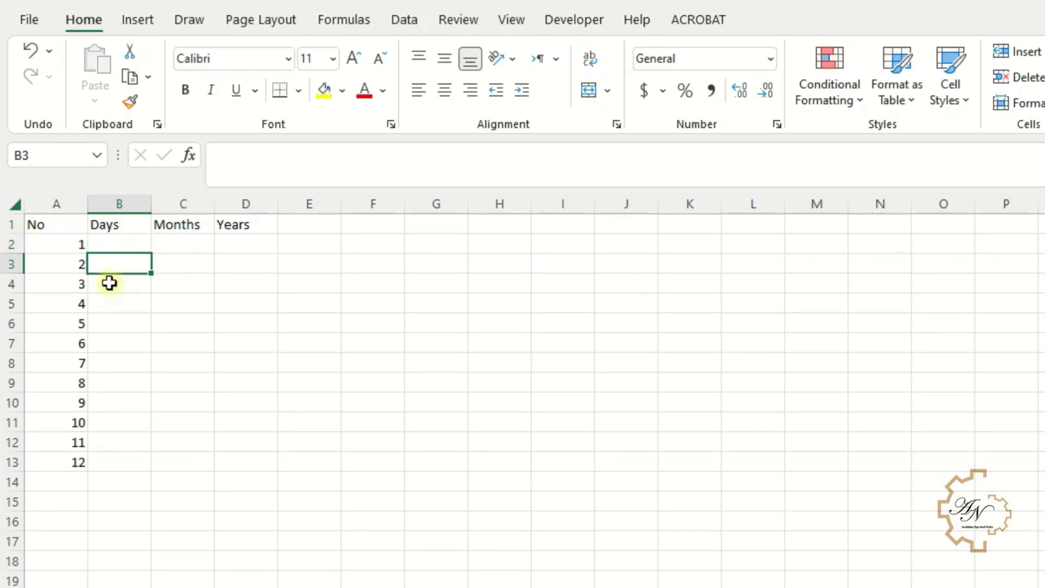
{"action": "key", "text": "Up"}
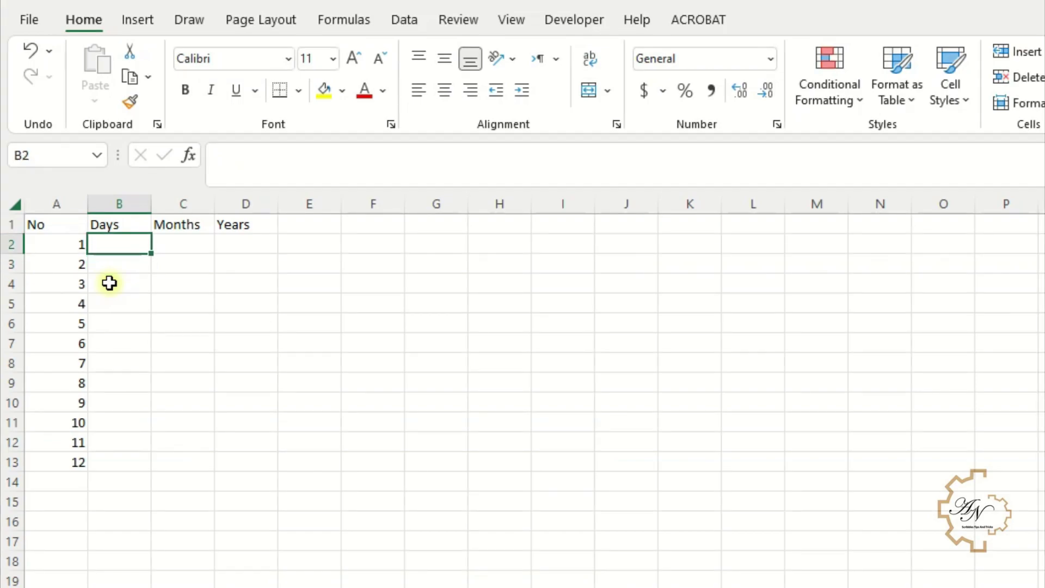
{"action": "key", "text": "Left"}
{"action": "key", "text": "Right"}
{"action": "left_click", "coordinate": [42, 243]}
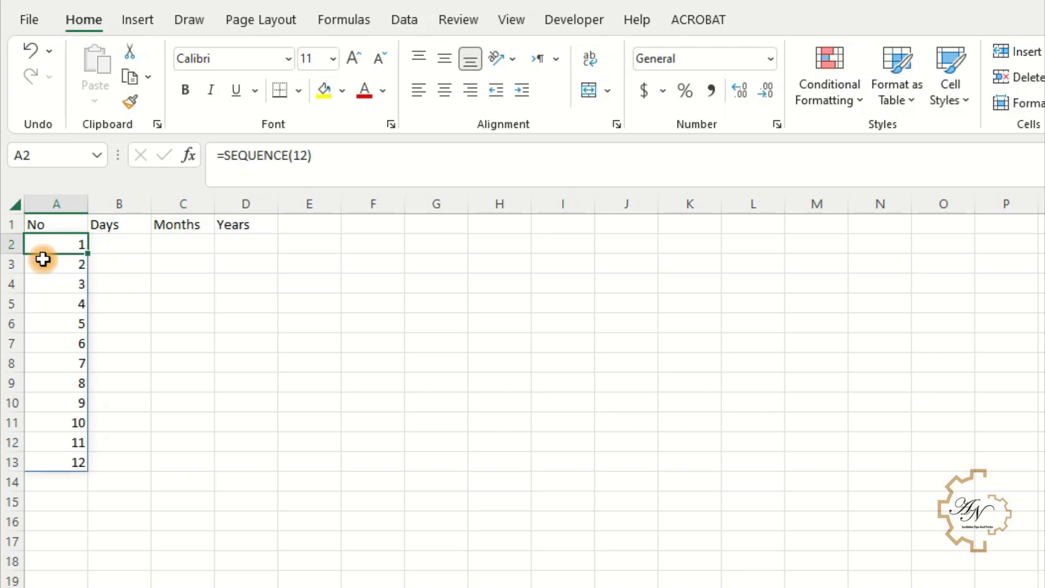
{"action": "left_click", "coordinate": [55, 256]}
{"action": "left_click", "coordinate": [70, 243]}
{"action": "left_click", "coordinate": [103, 244]}
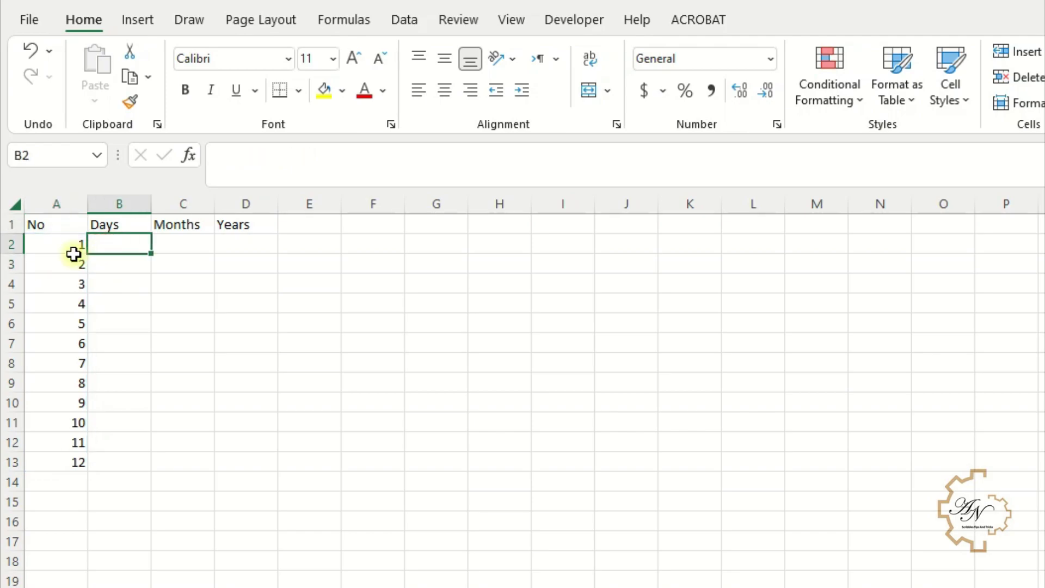
{"action": "type", "text": "="}
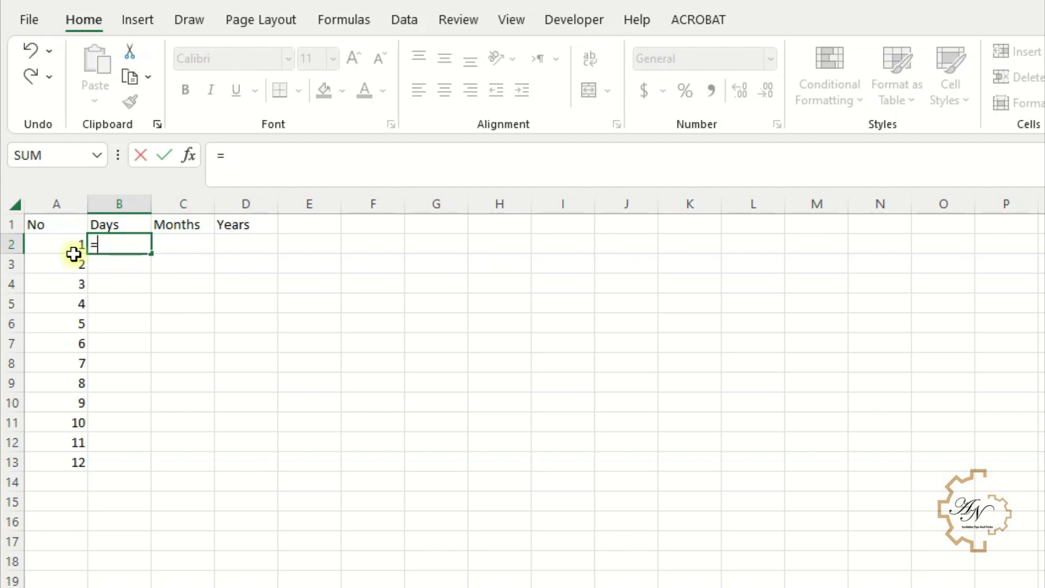
{"action": "type", "text": "tex"}
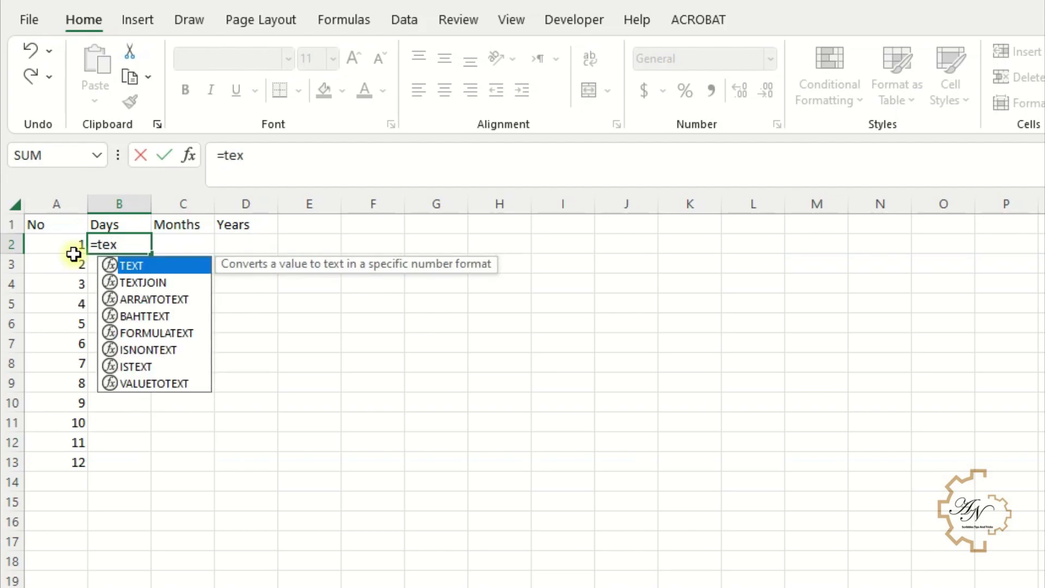
{"action": "double_click", "coordinate": [134, 262]}
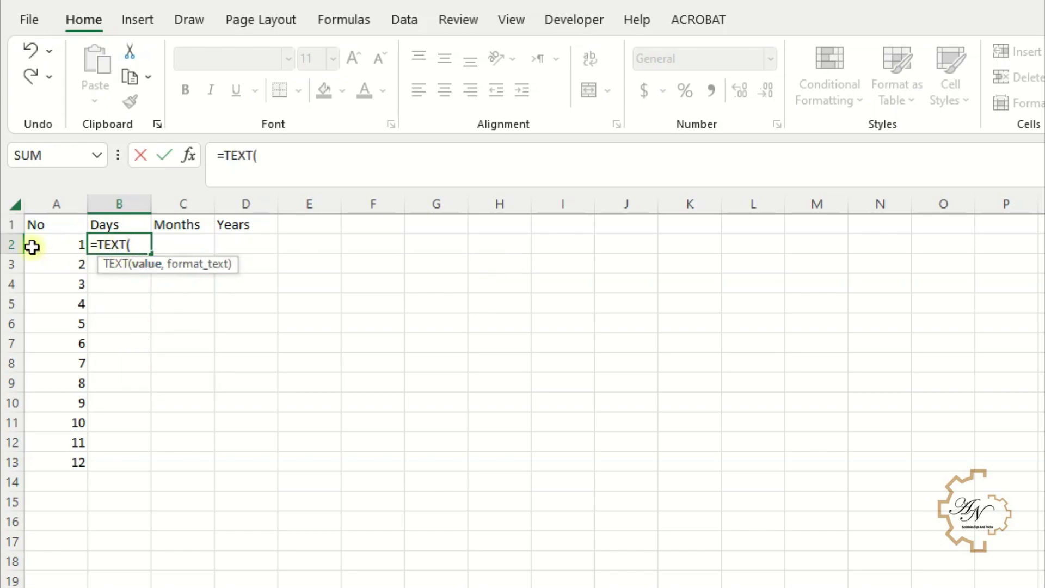
{"action": "left_click", "coordinate": [51, 244]}
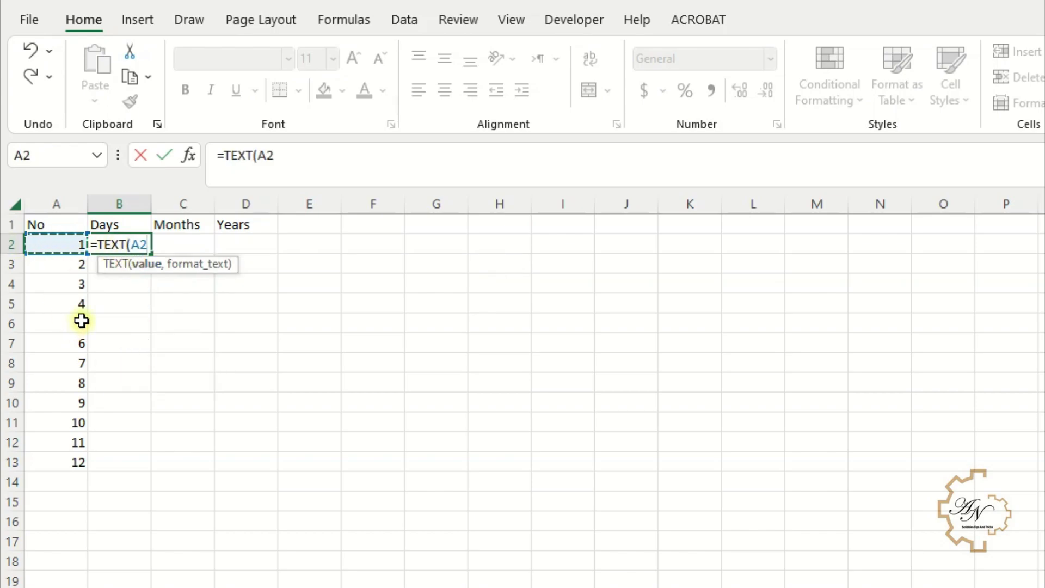
{"action": "type", "text": ","}
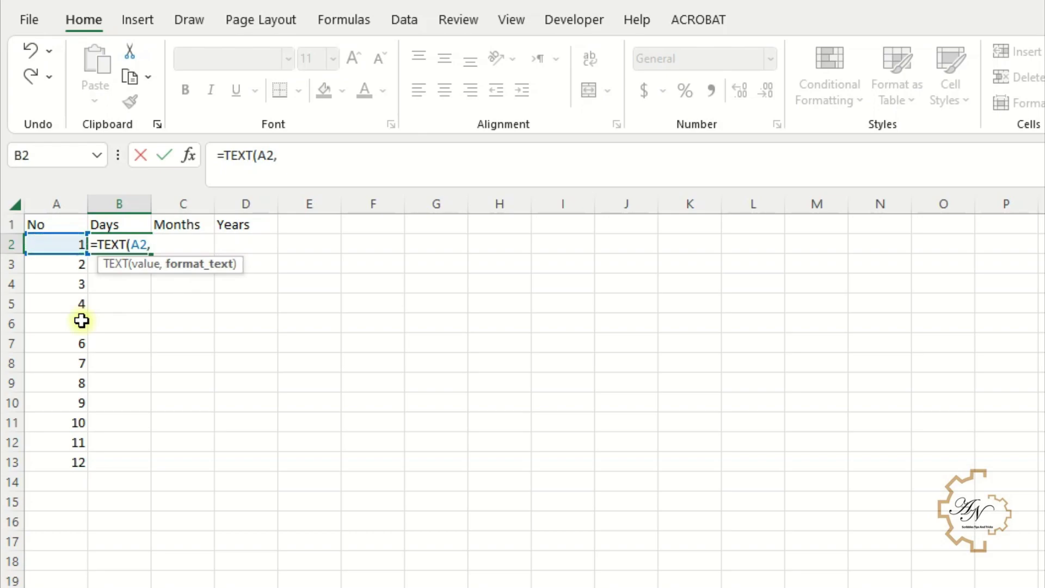
{"action": "type", "text": "\"dddd"}
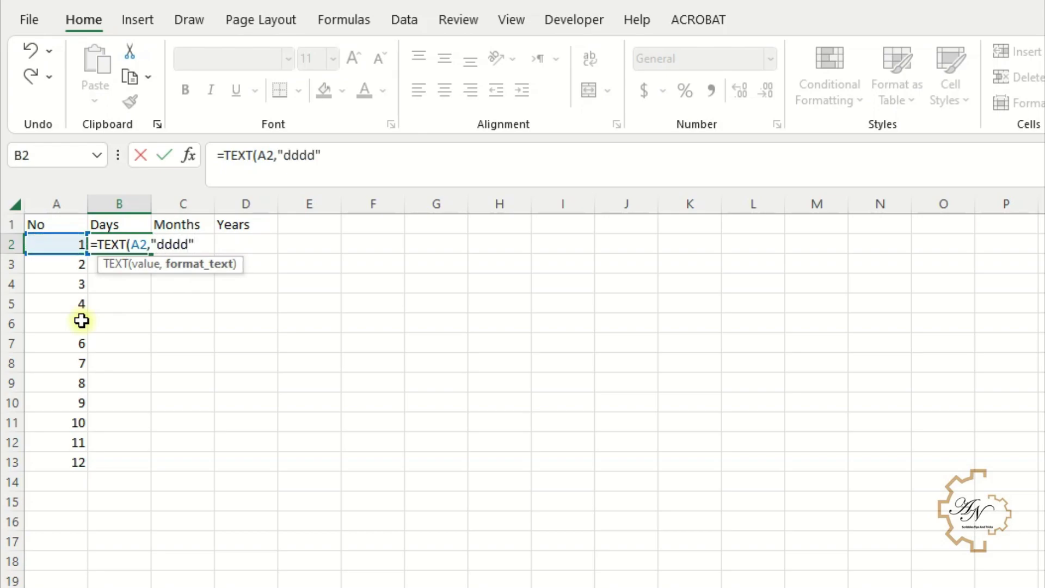
{"action": "type", "text": "\""}
{"action": "key", "text": "Return"}
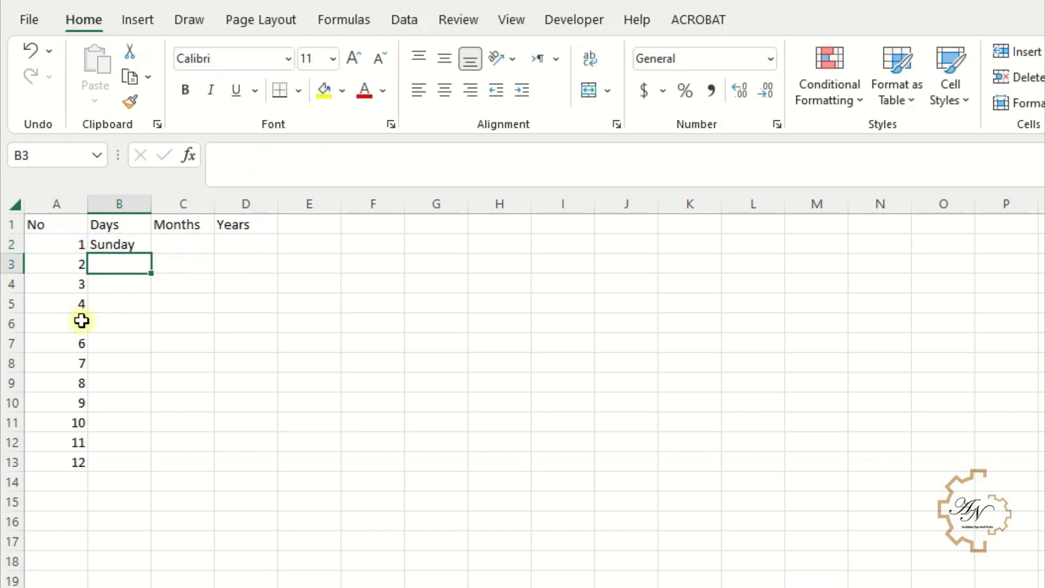
- Replace A2 with SEQUENCE(12) so the weekday names spill down B2:B13
{"action": "key", "text": "Up"}
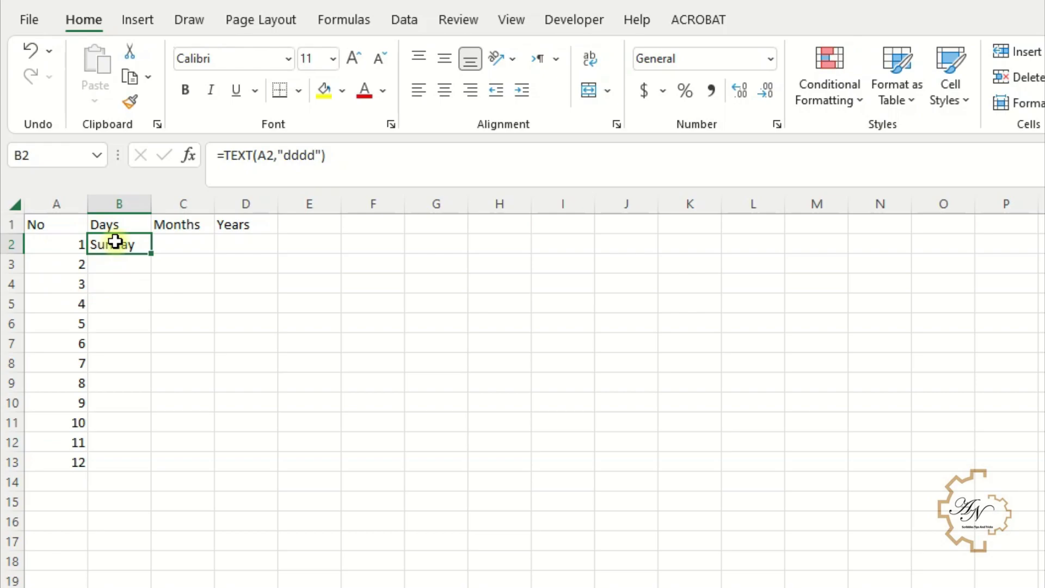
{"action": "left_click", "coordinate": [228, 159]}
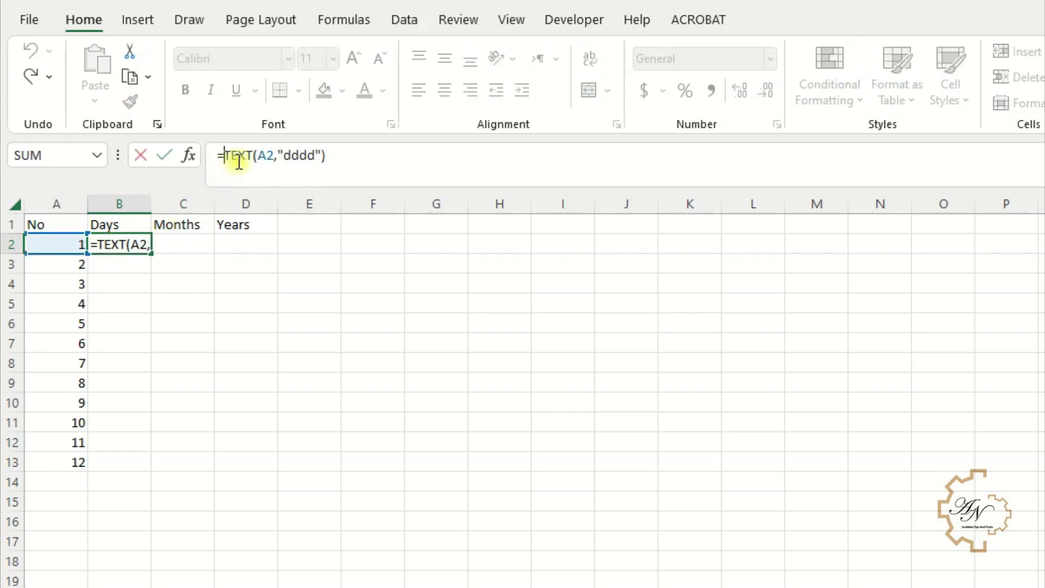
{"action": "double_click", "coordinate": [265, 157]}
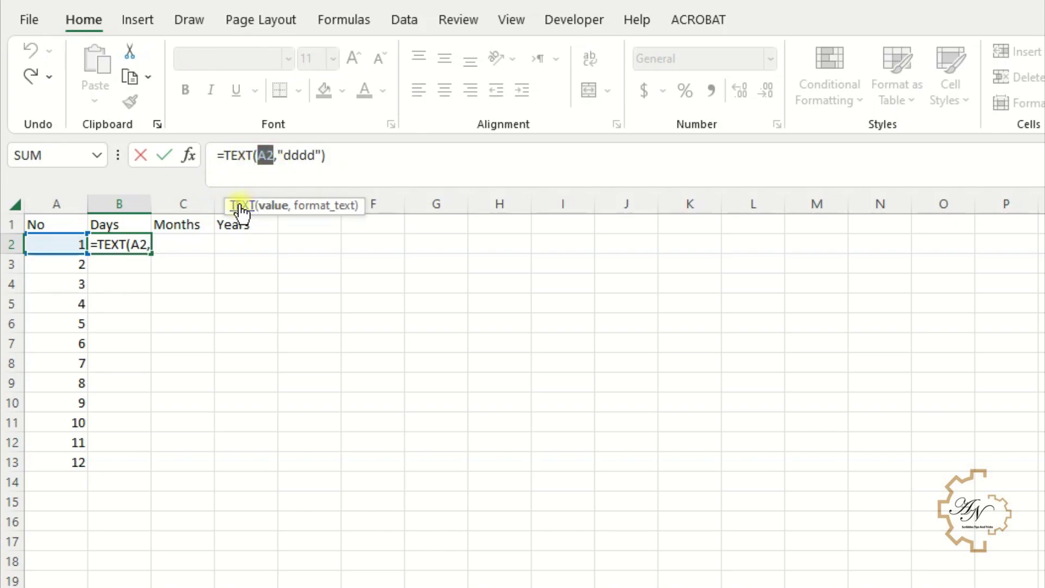
{"action": "type", "text": "seq"}
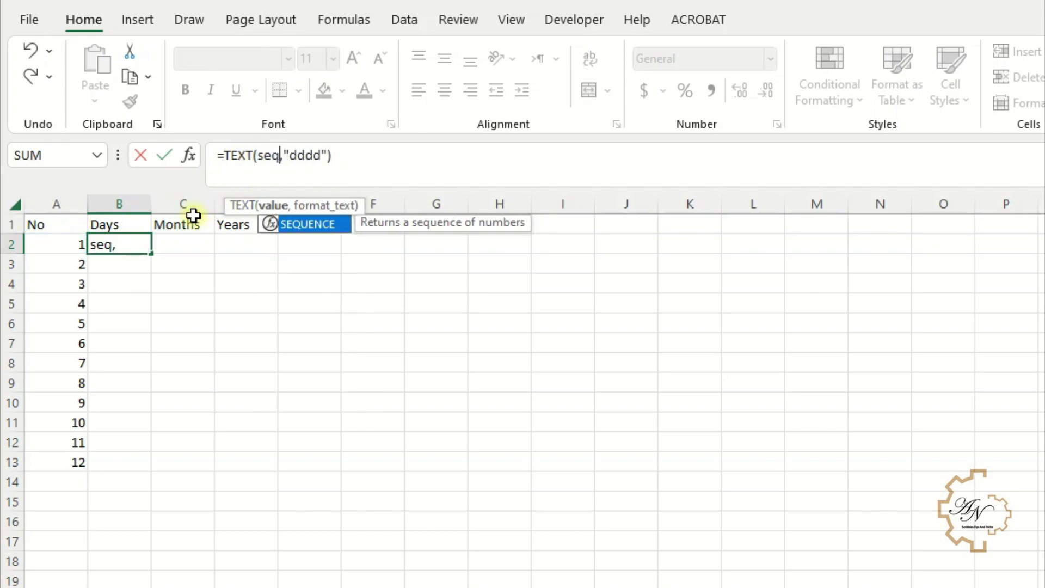
{"action": "double_click", "coordinate": [307, 226]}
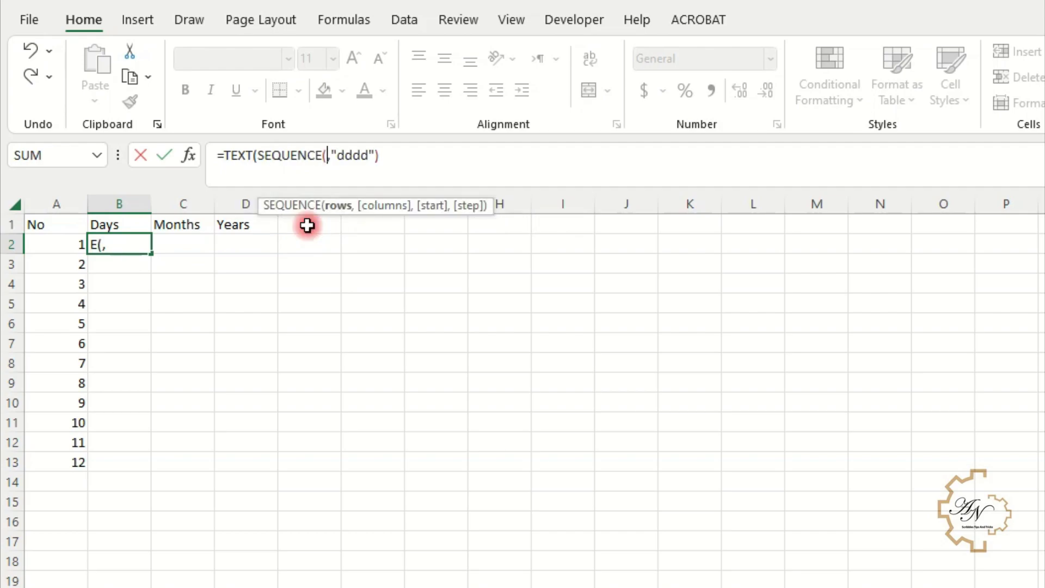
{"action": "type", "text": "12"}
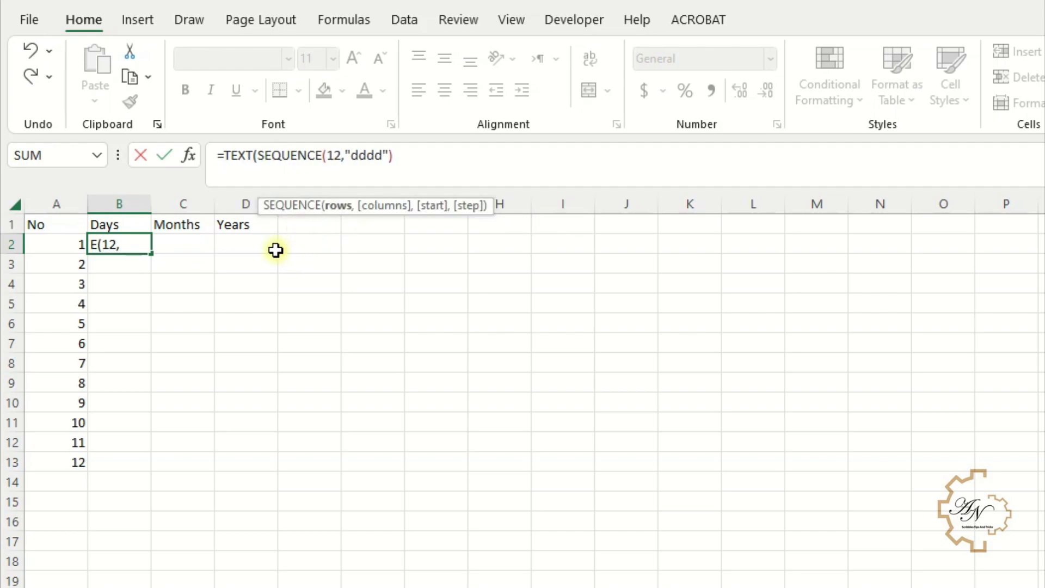
{"action": "type", "text": ")"}
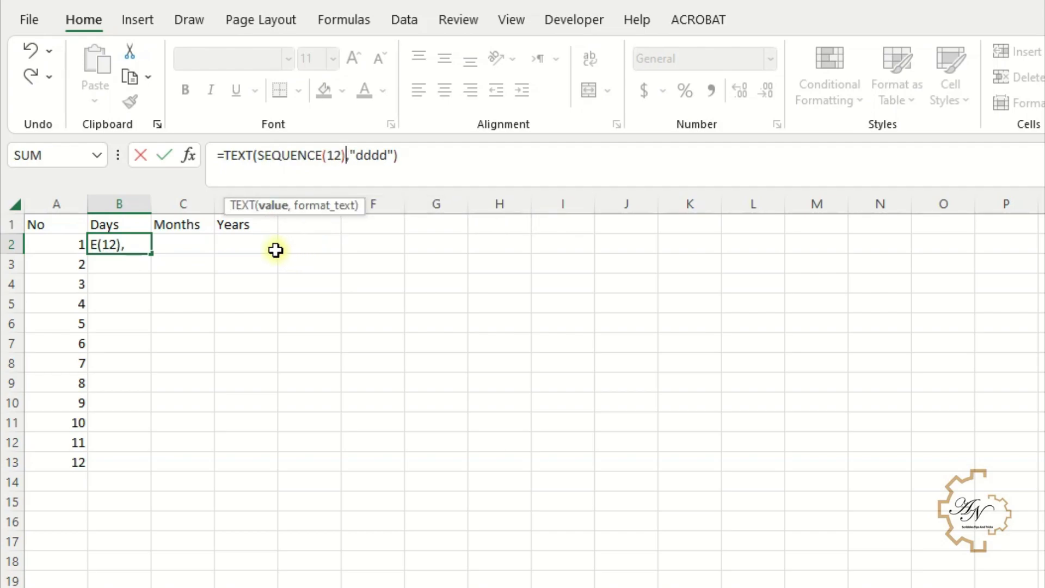
{"action": "key", "text": "Return"}
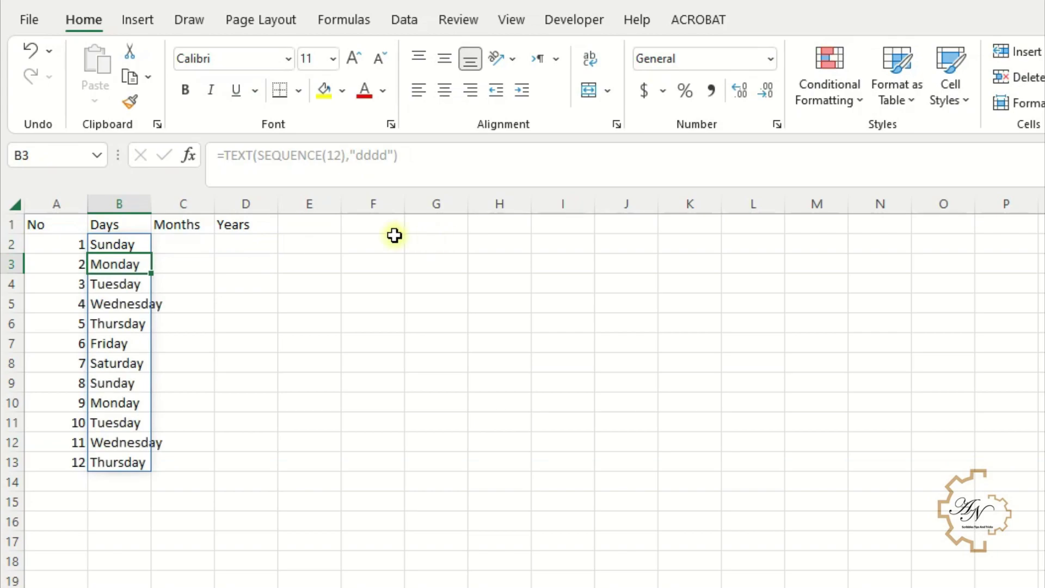
- Enter =DATE(2000,A2,1) in C2 to build a date from the month number
{"action": "left_click", "coordinate": [192, 250]}
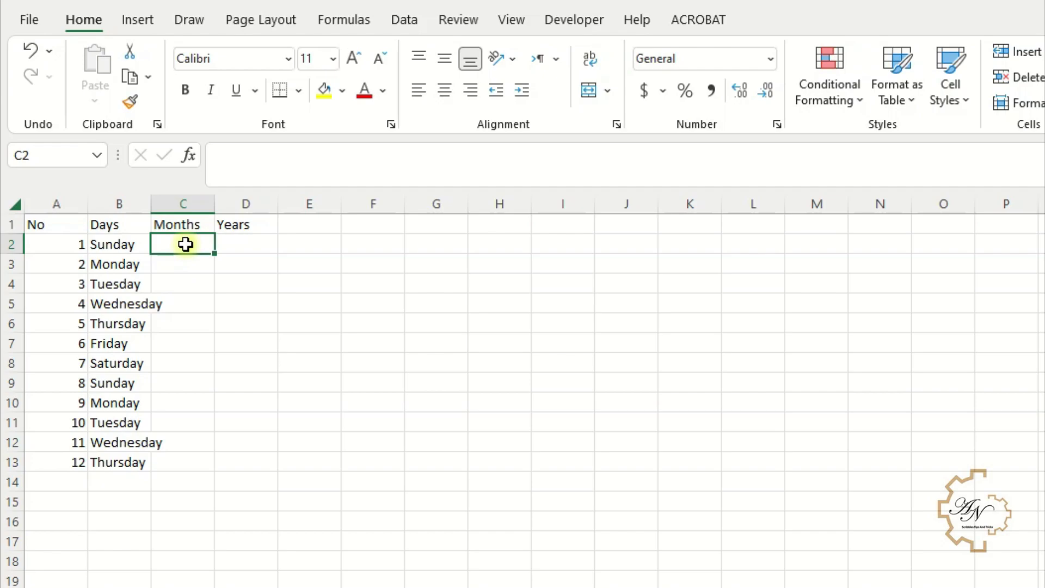
{"action": "type", "text": "=da"}
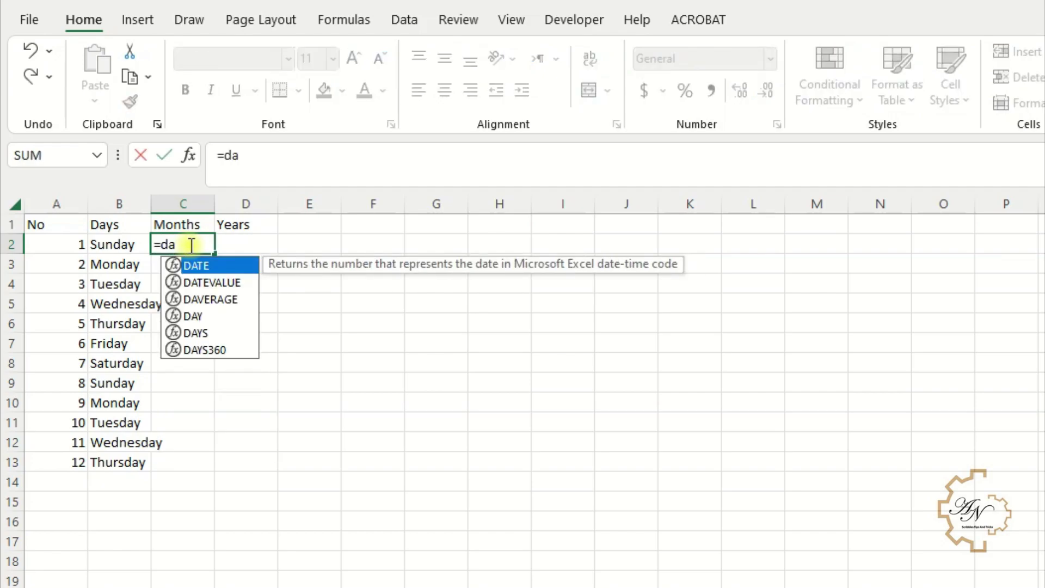
{"action": "double_click", "coordinate": [188, 266]}
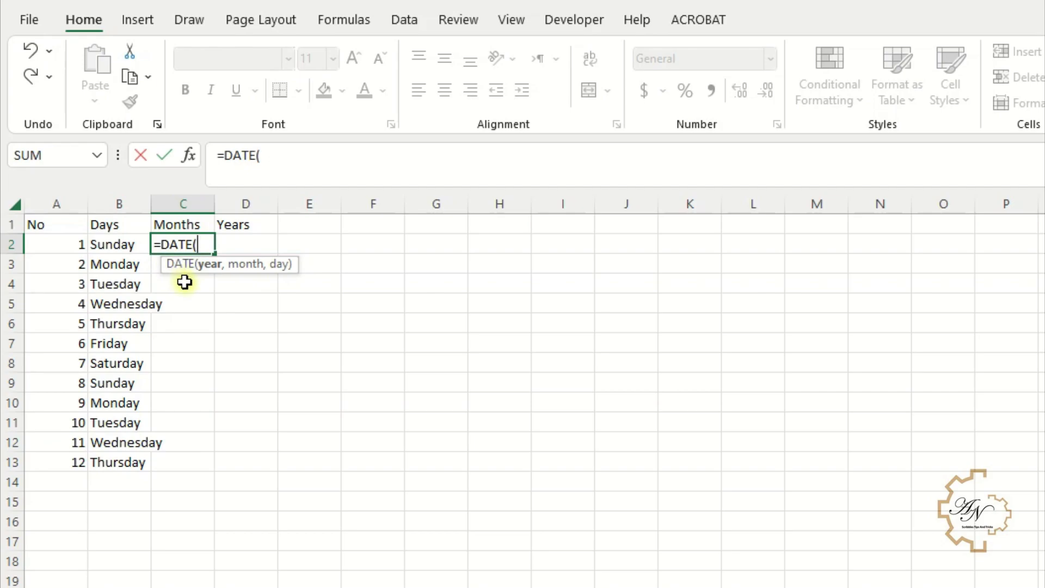
{"action": "type", "text": "2000"}
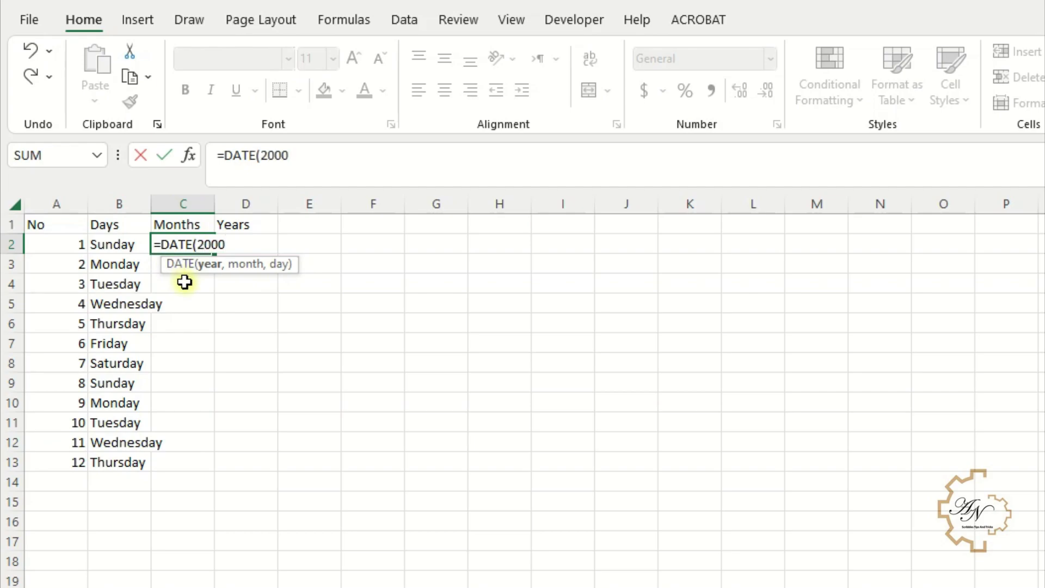
{"action": "type", "text": ","}
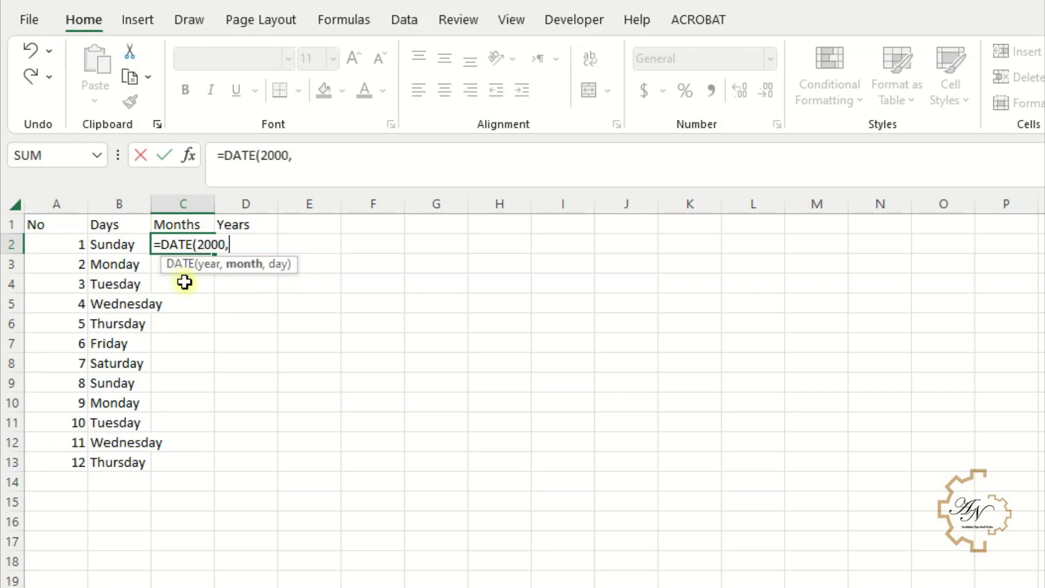
{"action": "left_click", "coordinate": [70, 245]}
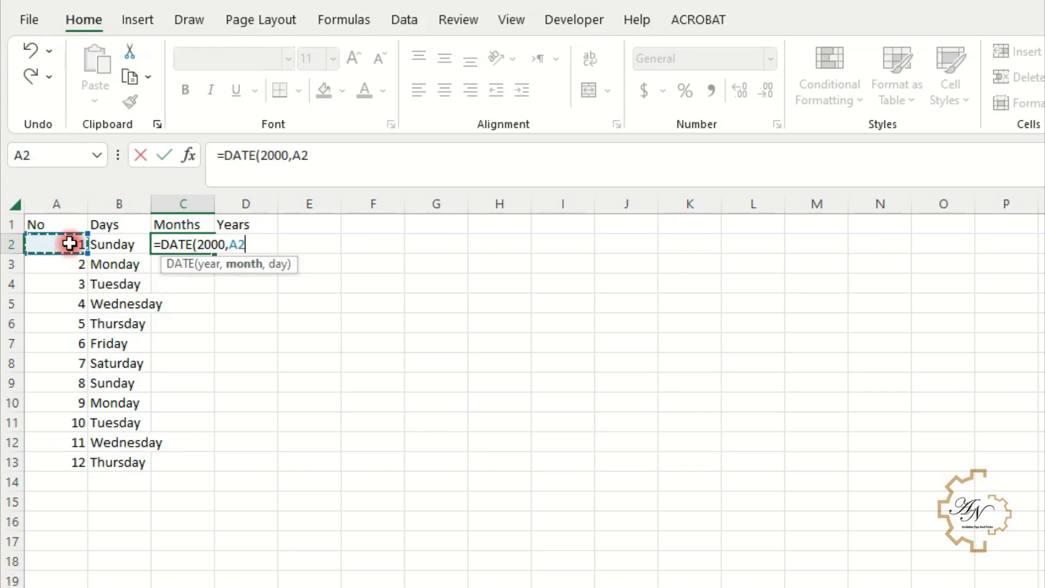
{"action": "type", "text": ","}
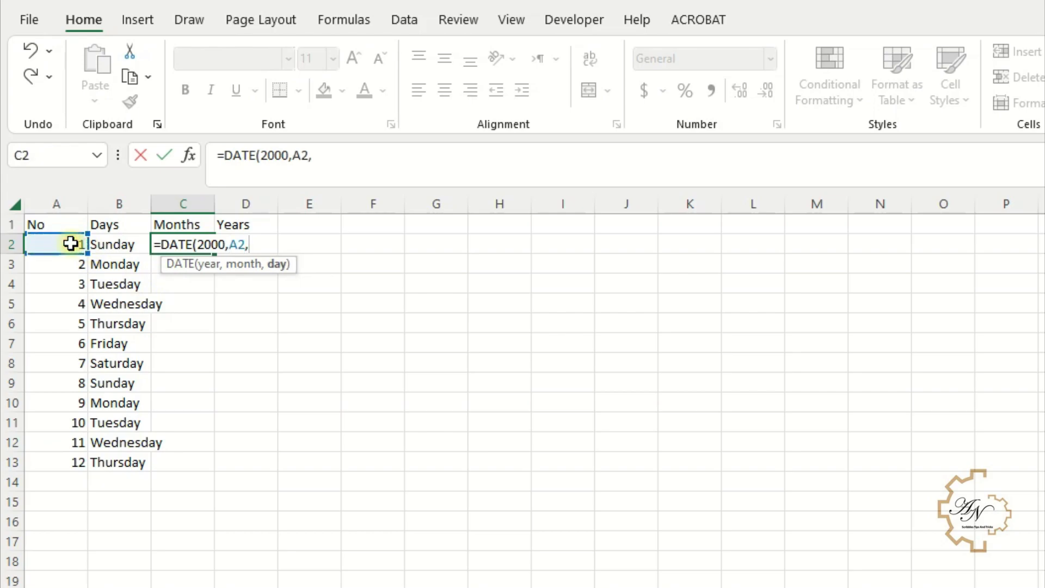
{"action": "type", "text": "1"}
{"action": "key", "text": "Return"}
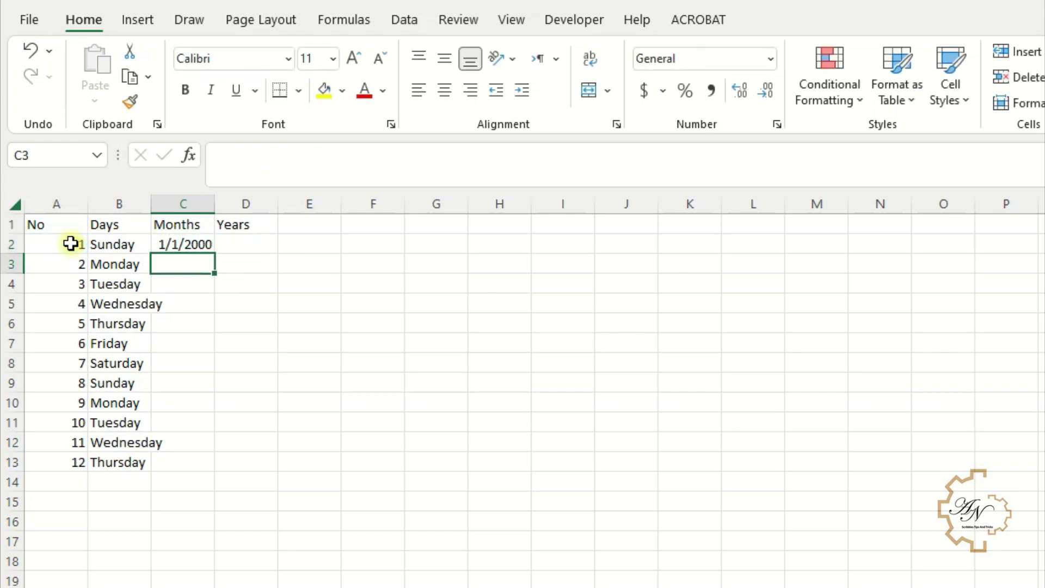
- Wrap the C2 date in TEXT with "mmmm" format, accepting Excel's correction
{"action": "left_click", "coordinate": [160, 244]}
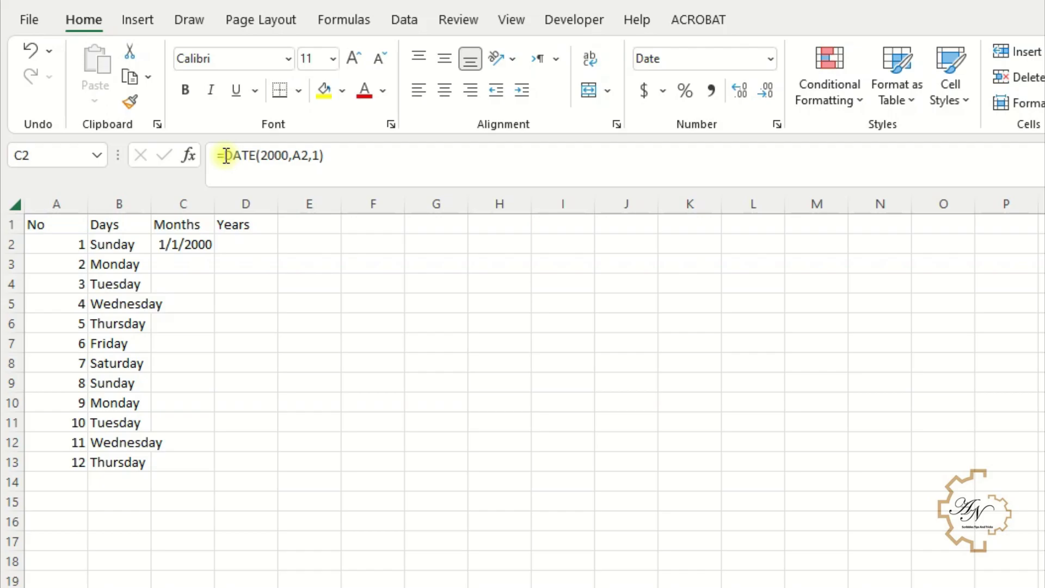
{"action": "left_click", "coordinate": [224, 156]}
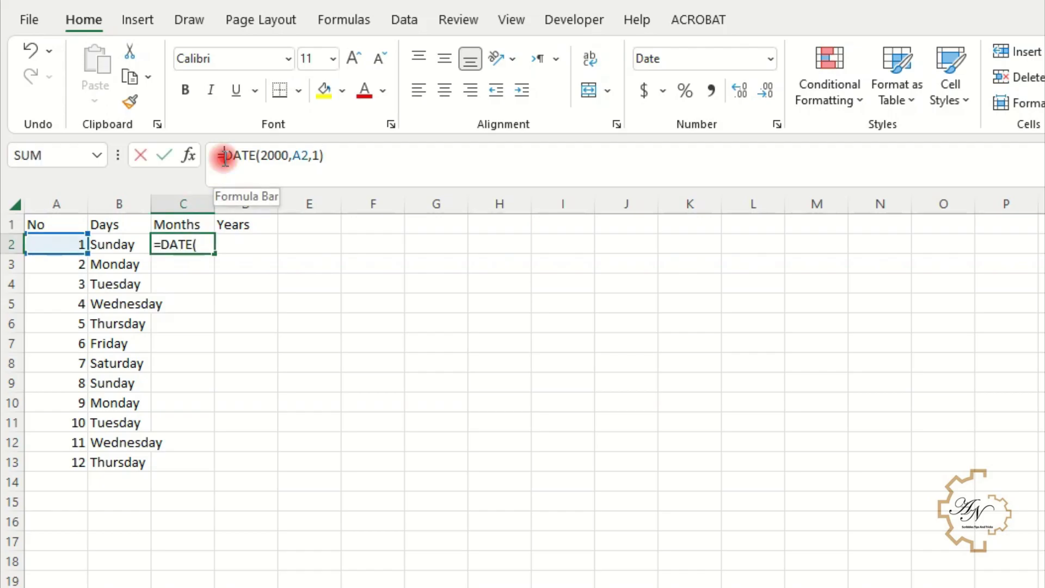
{"action": "type", "text": "te"}
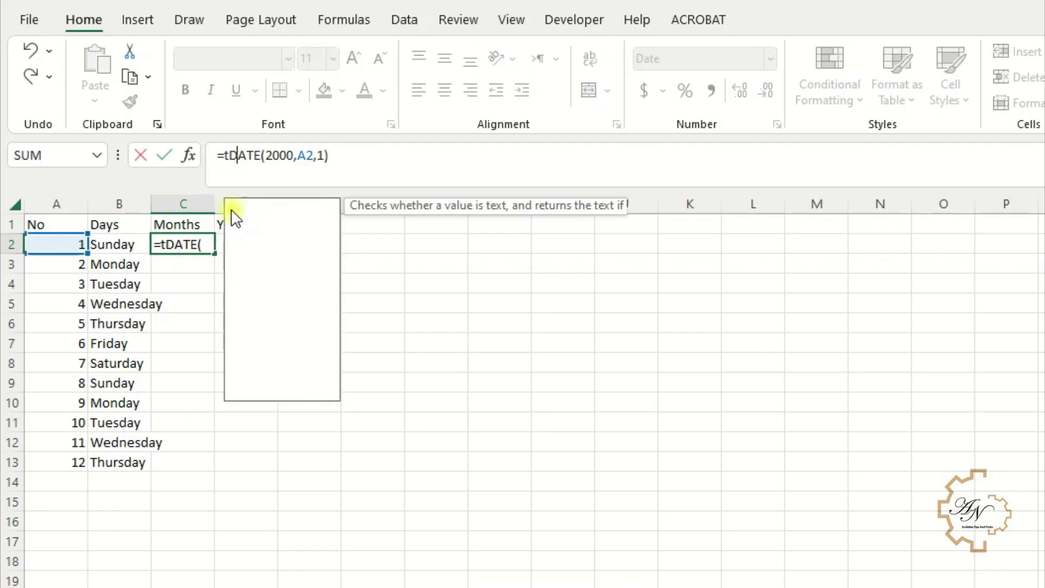
{"action": "double_click", "coordinate": [257, 210]}
{"action": "left_click", "coordinate": [367, 154]}
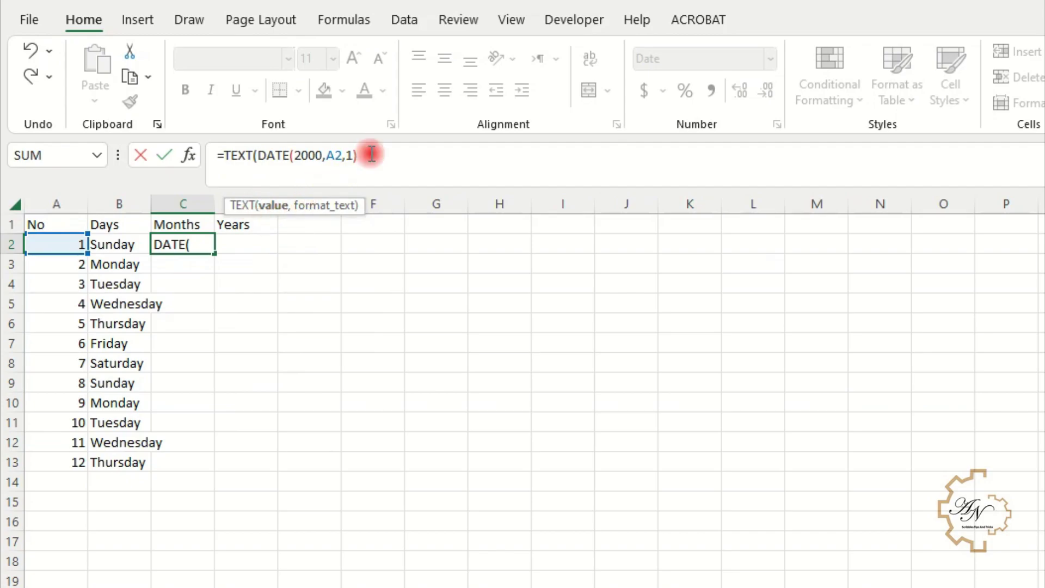
{"action": "type", "text": ","}
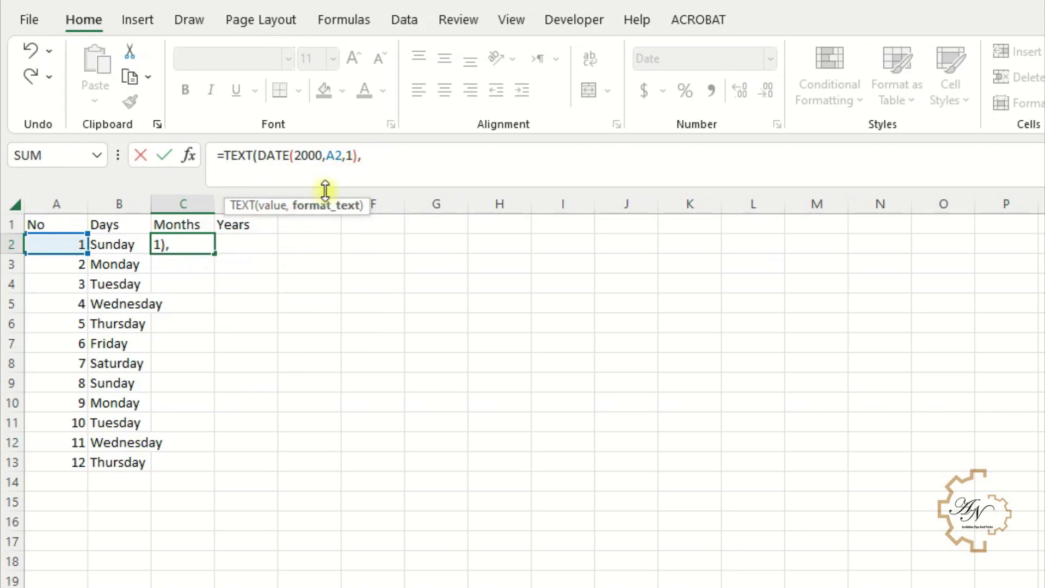
{"action": "type", "text": "\"mmmm"}
{"action": "key", "text": "Return"}
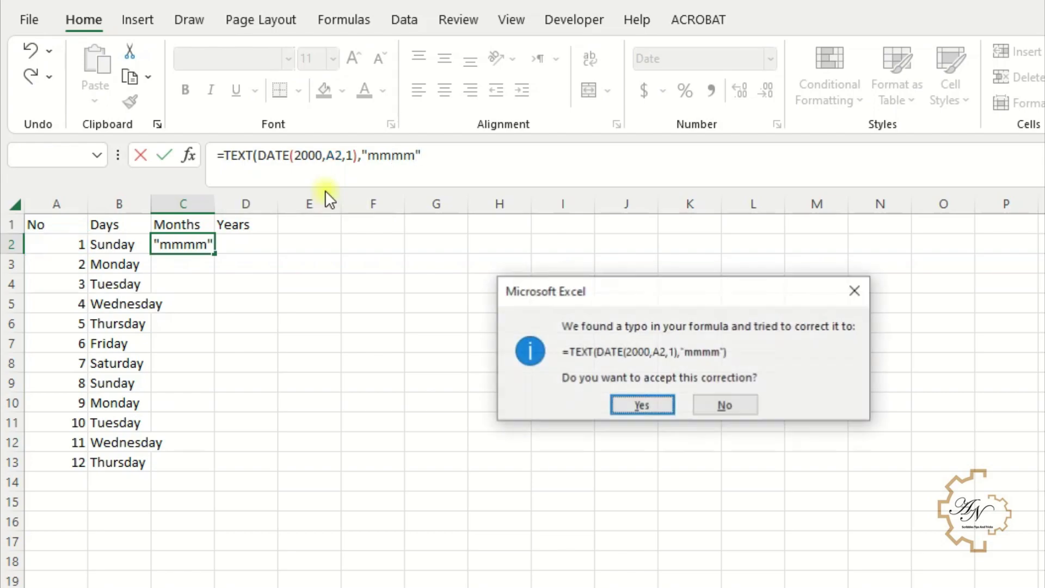
{"action": "key", "text": "Return"}
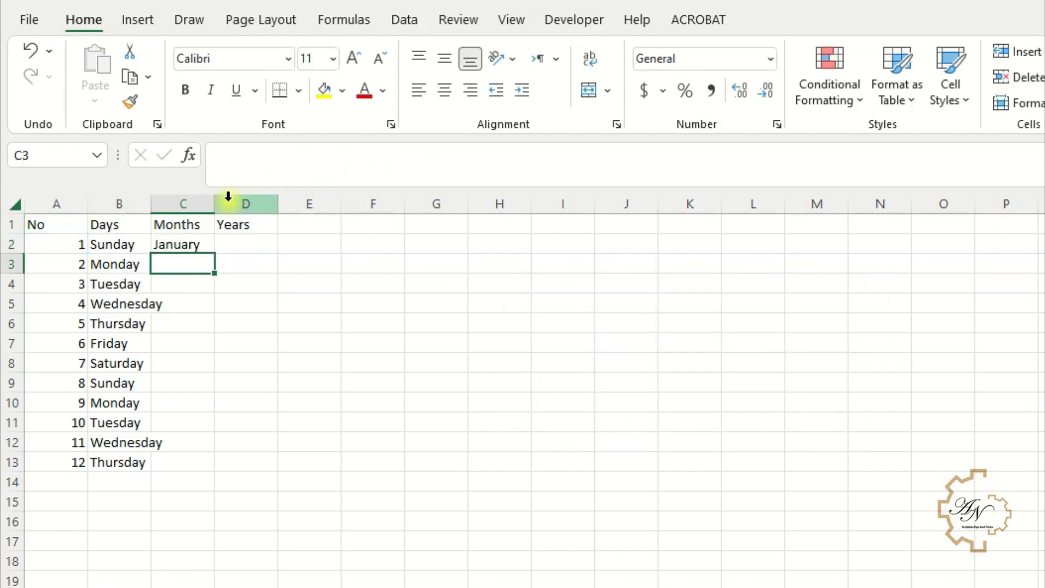
- Replace A2 with SEQUENCE(12) so January through December spill down to C13
{"action": "left_click", "coordinate": [188, 243]}
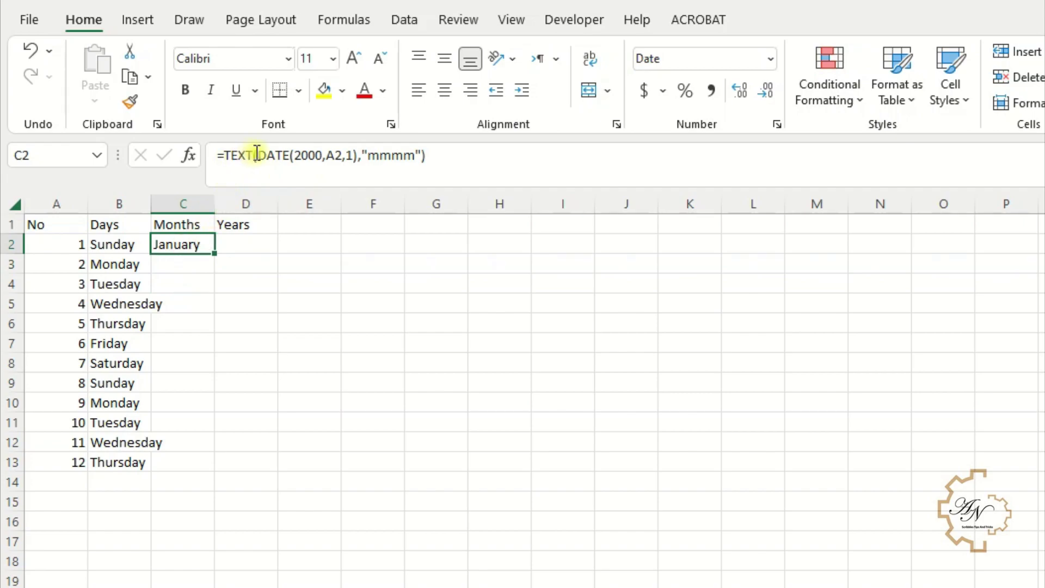
{"action": "double_click", "coordinate": [335, 156]}
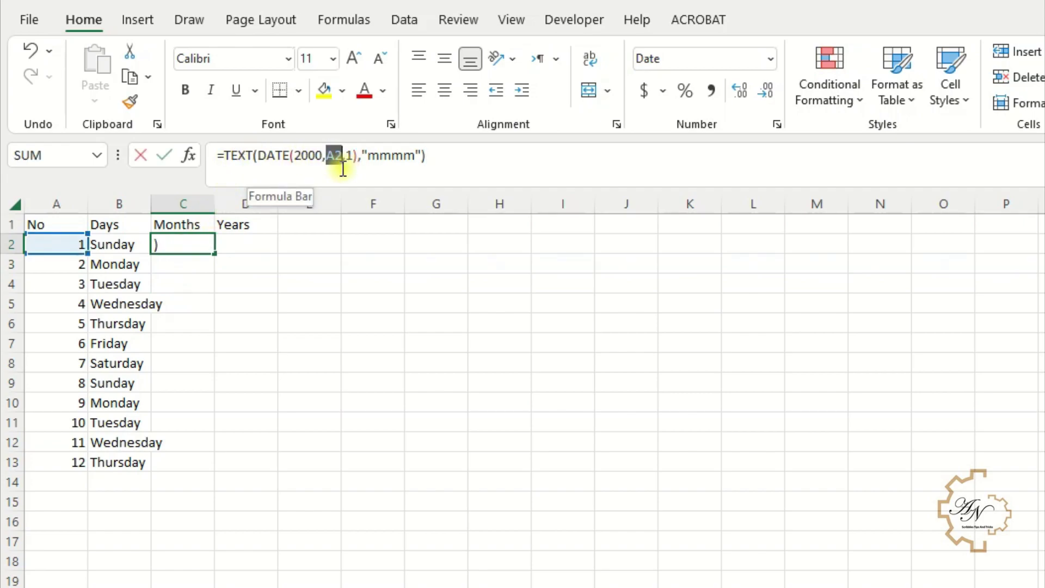
{"action": "type", "text": "se"}
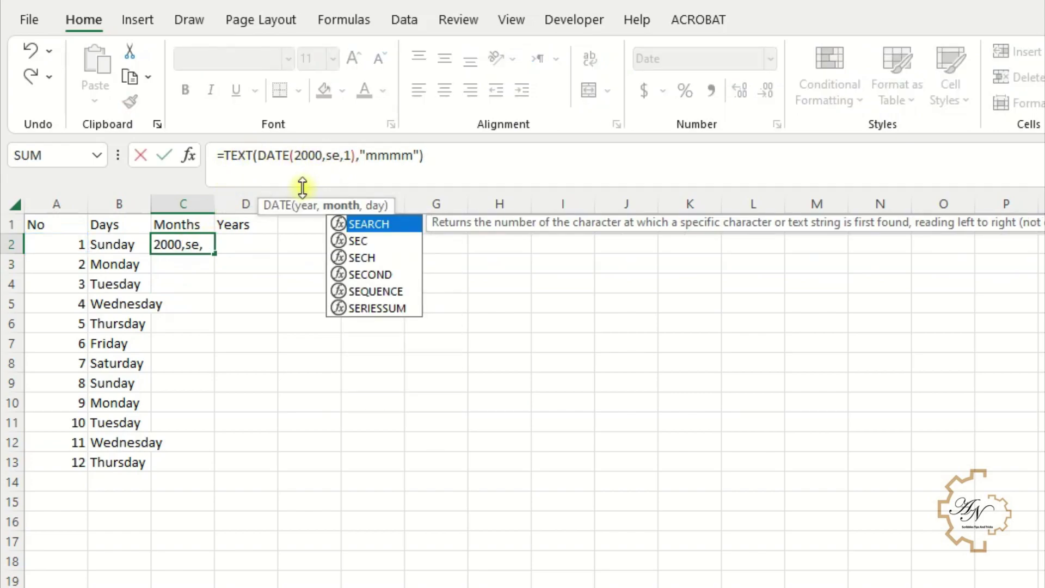
{"action": "type", "text": "q"}
{"action": "double_click", "coordinate": [361, 224]}
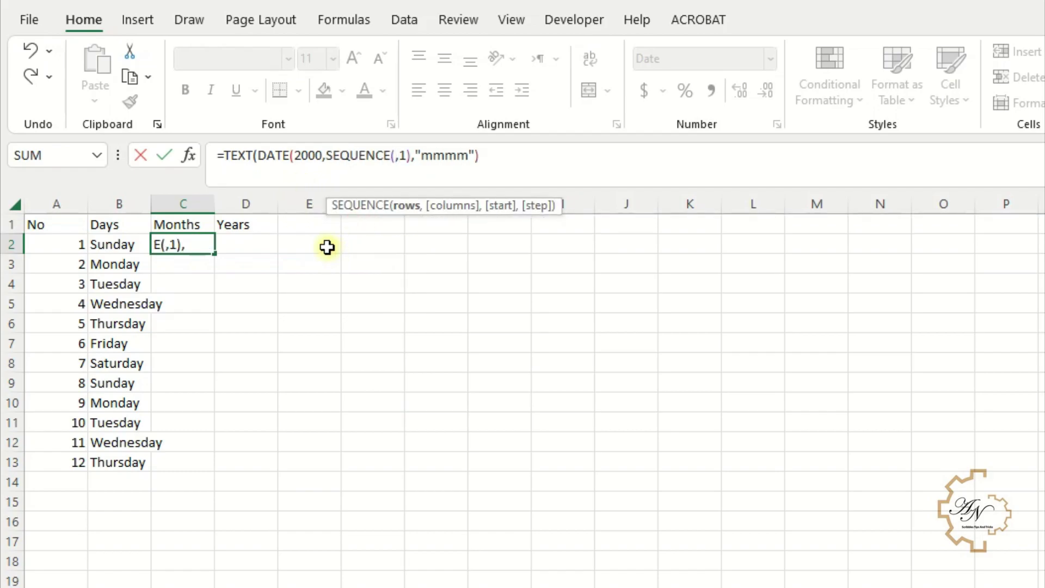
{"action": "type", "text": "12)"}
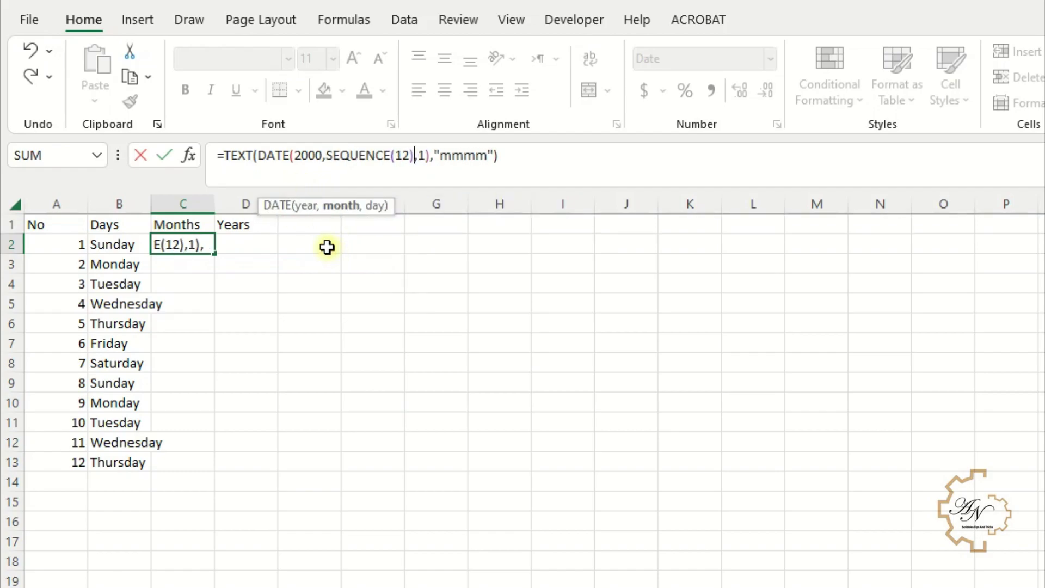
{"action": "key", "text": "Tab"}
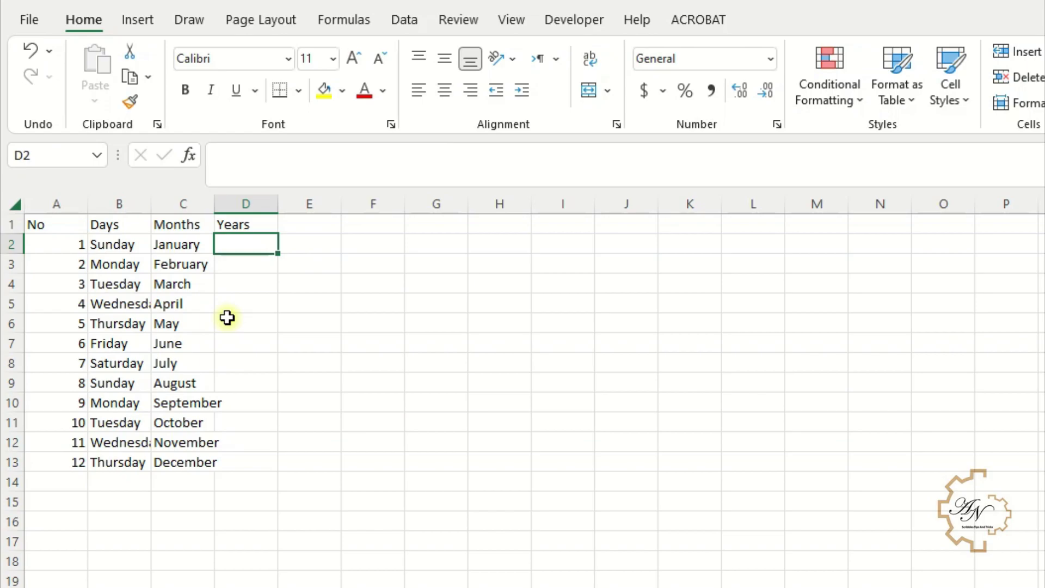
{"action": "type", "text": "=seq"}
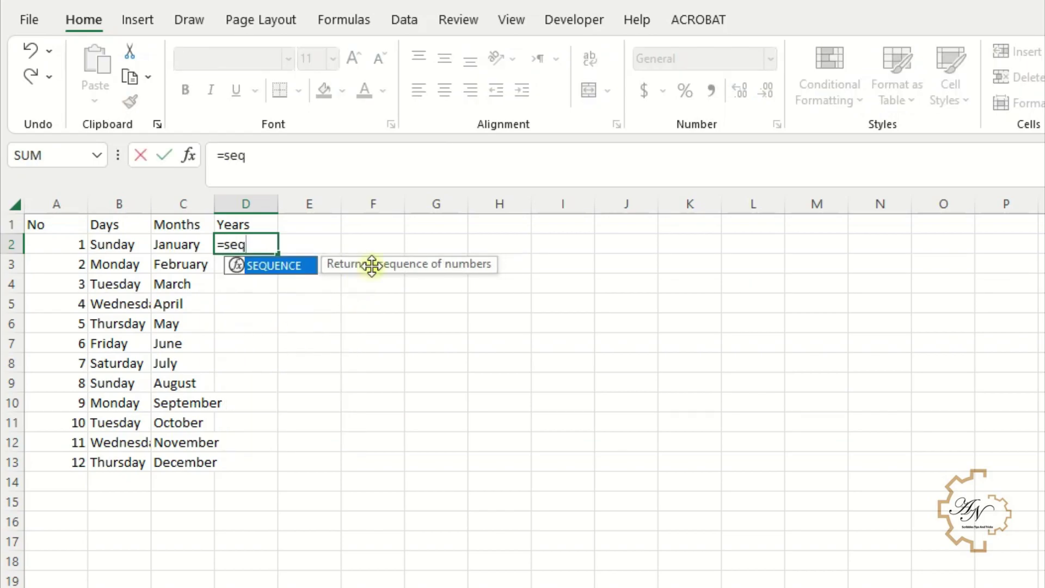
- Enter =SEQUENCE(32,,2020) in D2 to list years starting at 2020
{"action": "double_click", "coordinate": [300, 267]}
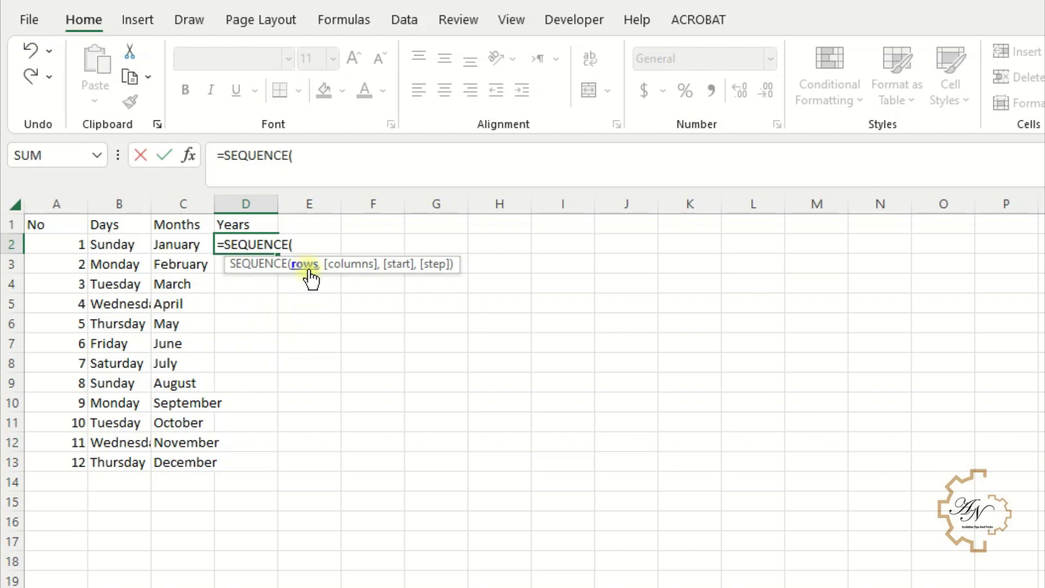
{"action": "type", "text": "32,"}
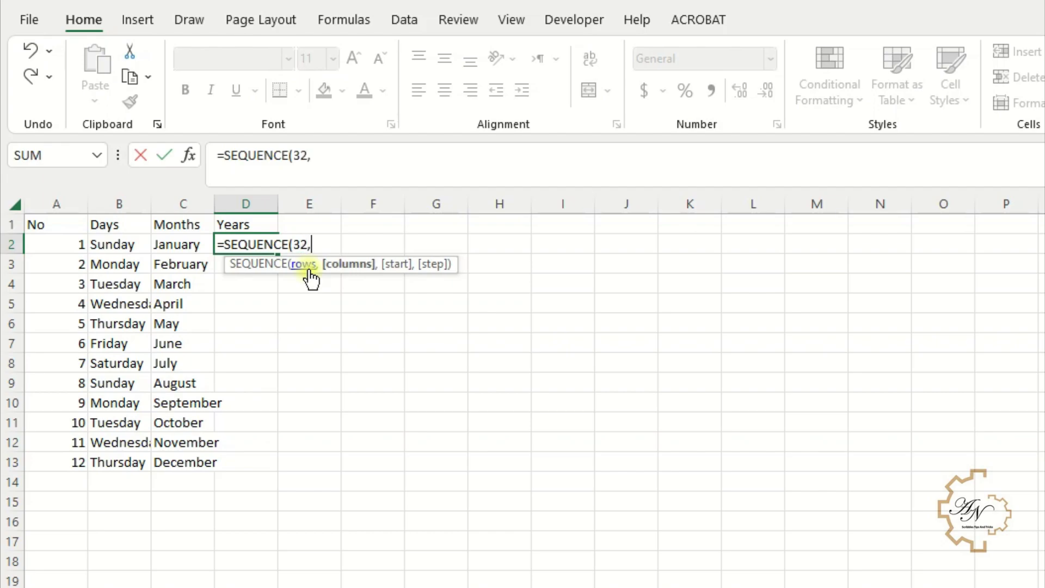
{"action": "type", "text": ","}
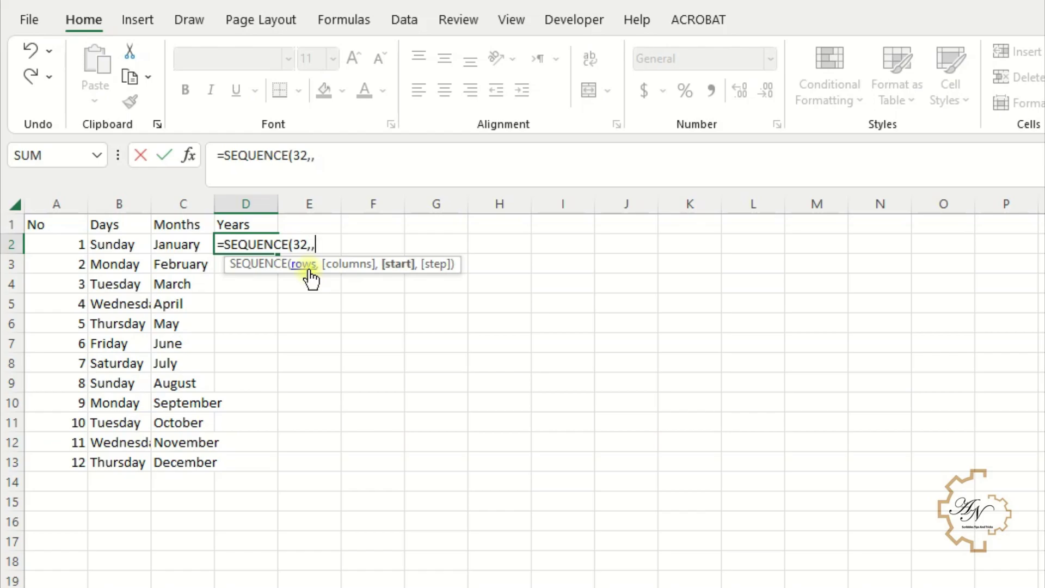
{"action": "type", "text": "2020"}
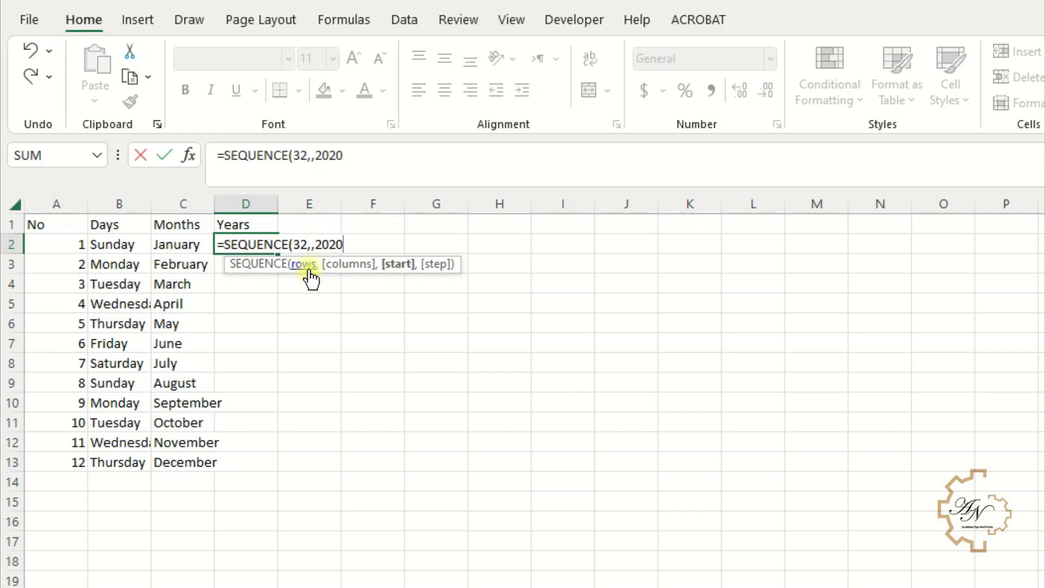
{"action": "key", "text": "Return"}
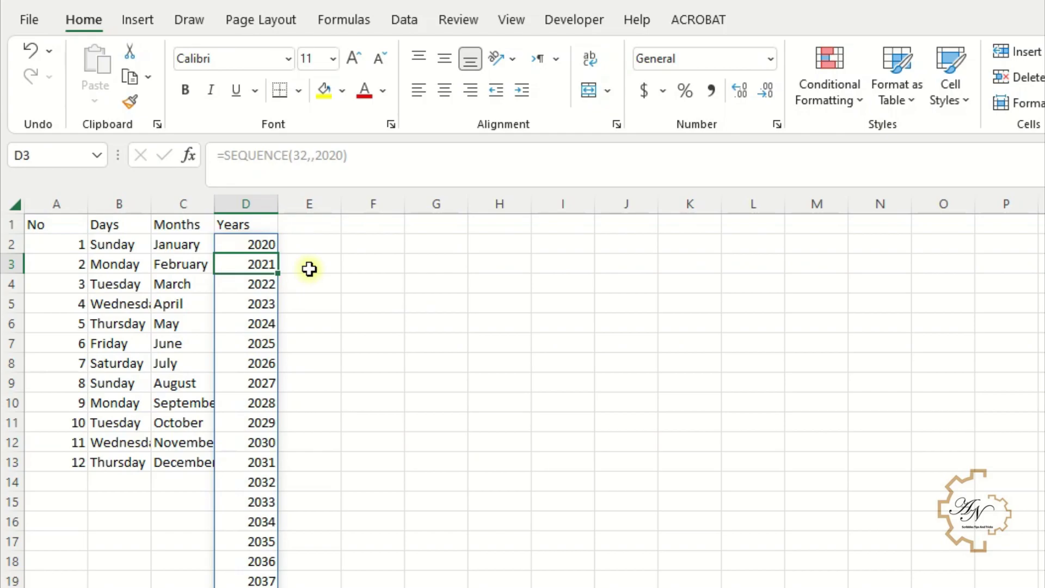
{"action": "scroll", "coordinate": [247, 255], "scroll_direction": "down", "scroll_amount": 5}
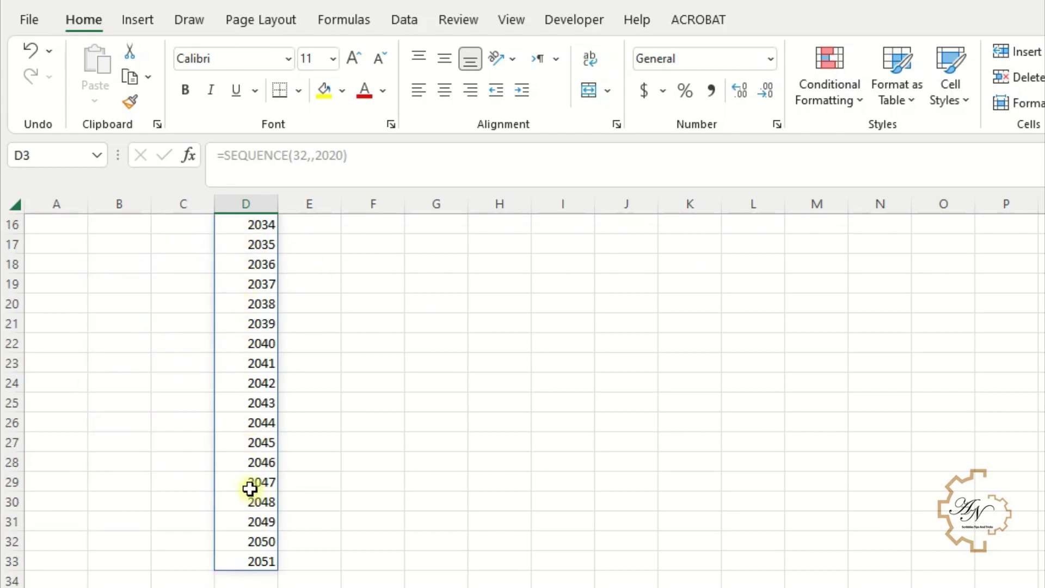
{"action": "scroll", "coordinate": [250, 488], "scroll_direction": "up", "scroll_amount": 5}
- Change the year count to 100 so years 2020–2119 fill D2:D101
{"action": "left_click", "coordinate": [246, 244]}
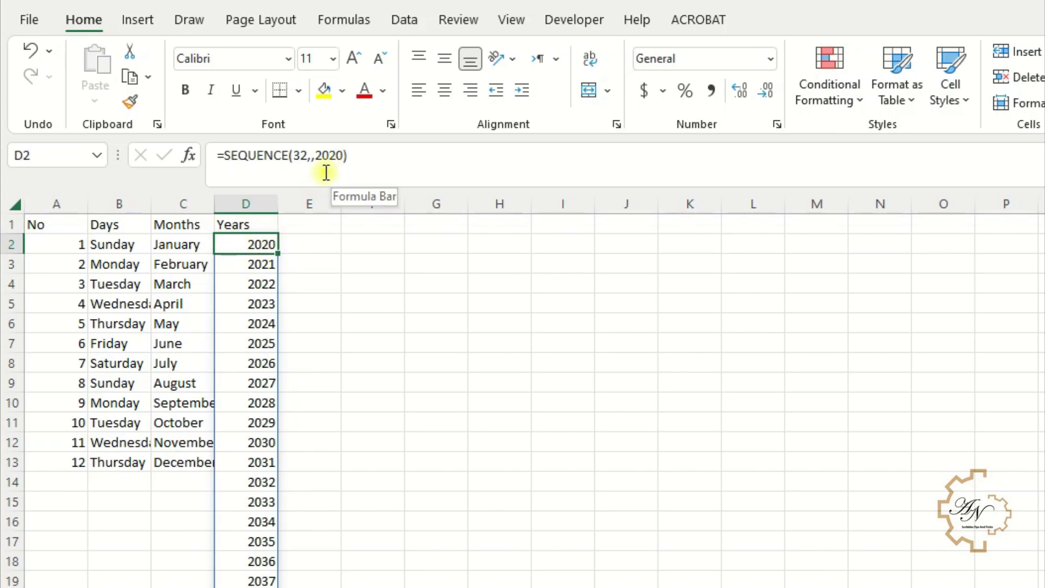
{"action": "double_click", "coordinate": [300, 157]}
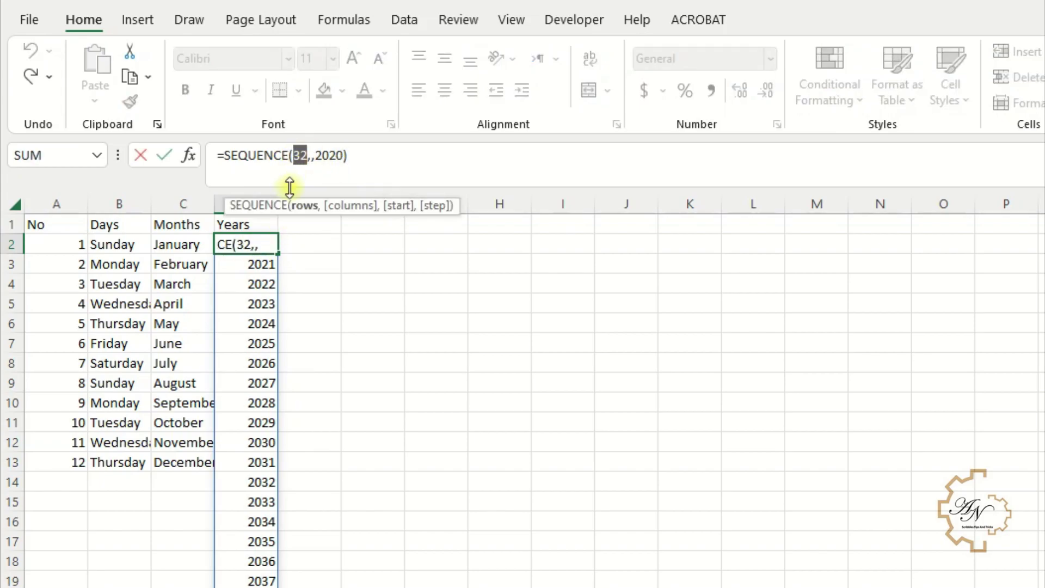
{"action": "type", "text": "100"}
{"action": "key", "text": "Return"}
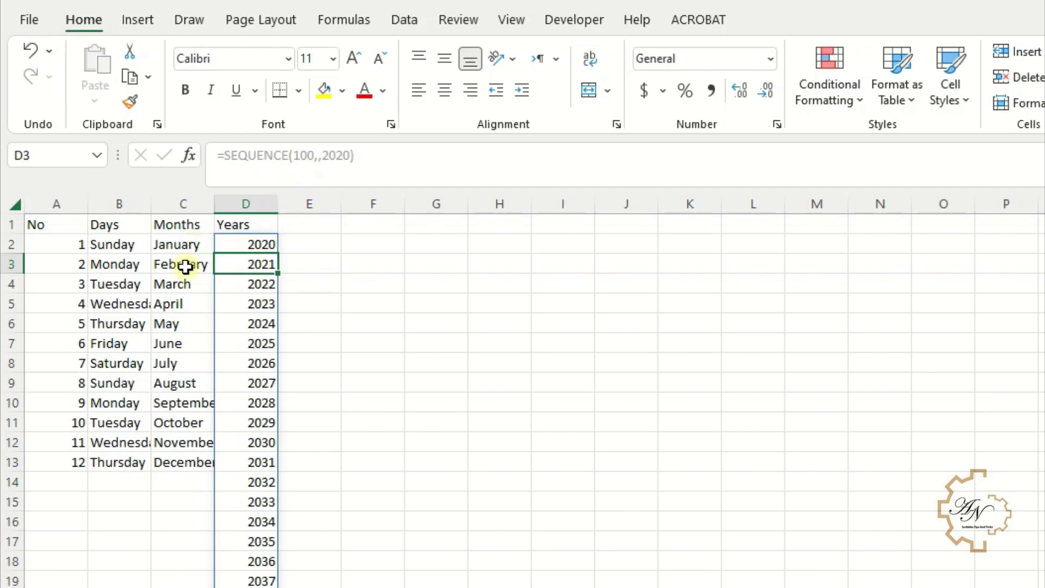
{"action": "scroll", "coordinate": [261, 326], "scroll_direction": "down", "scroll_amount": 20}
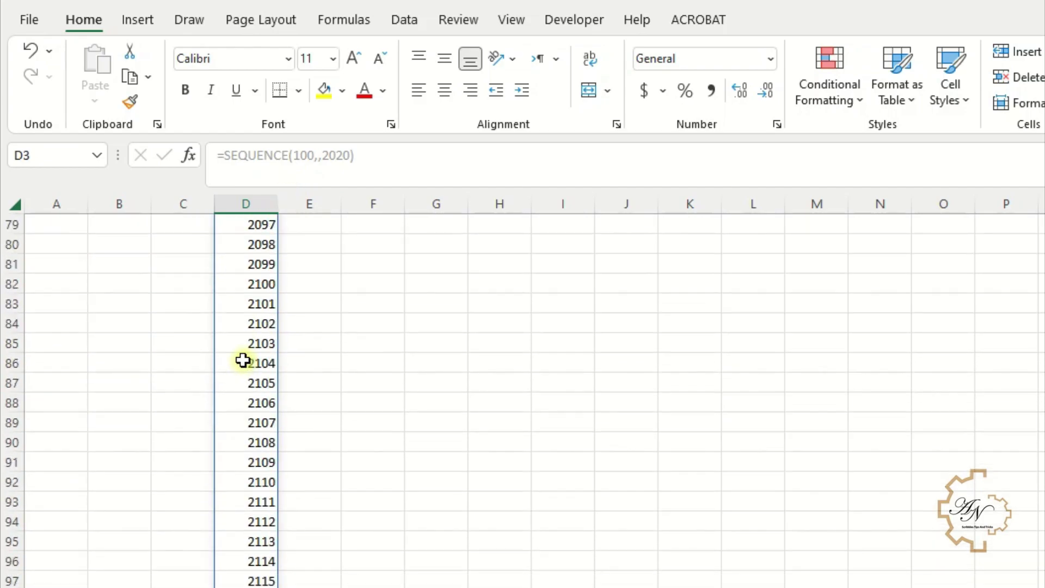
{"action": "scroll", "coordinate": [242, 361], "scroll_direction": "down", "scroll_amount": 6}
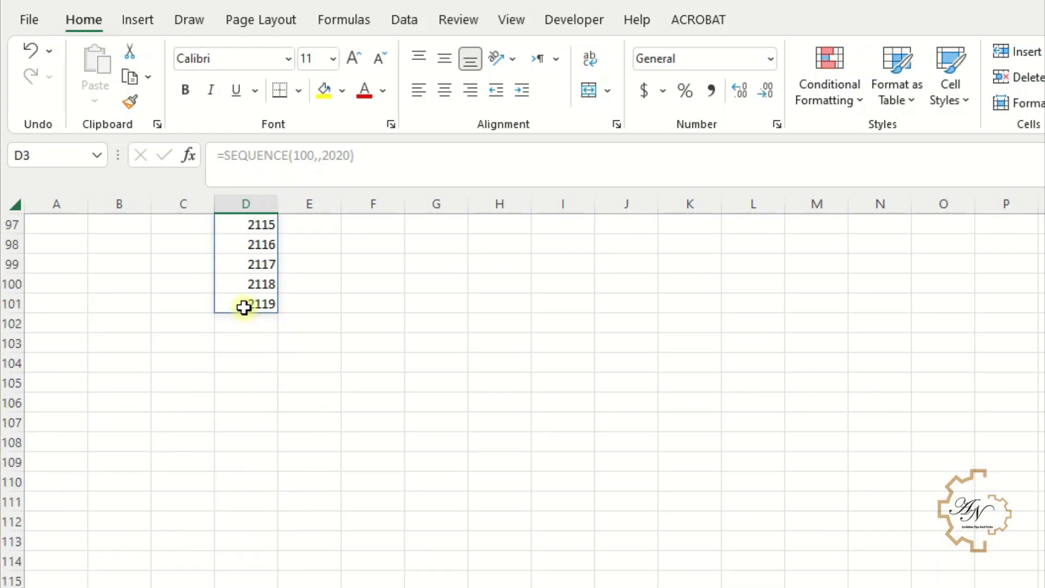
{"action": "scroll", "coordinate": [244, 308], "scroll_direction": "up", "scroll_amount": 20}
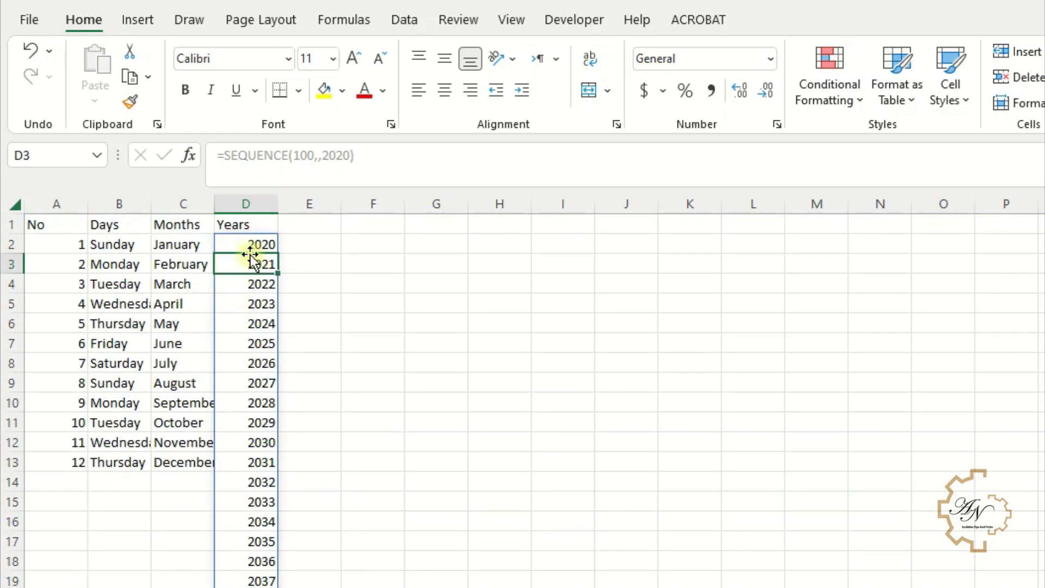
{"action": "left_click", "coordinate": [247, 245]}
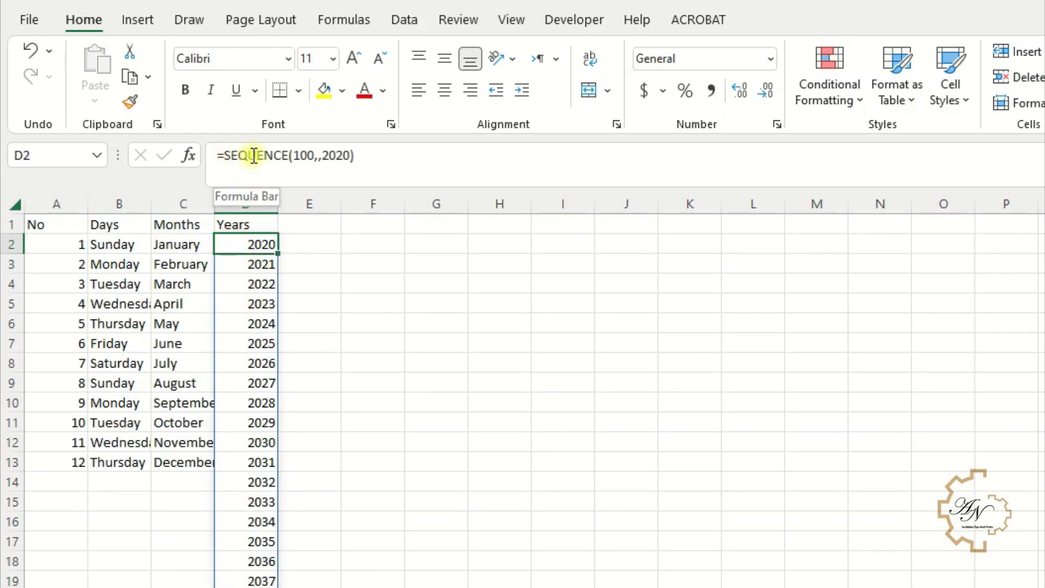
{"action": "left_click", "coordinate": [225, 157]}
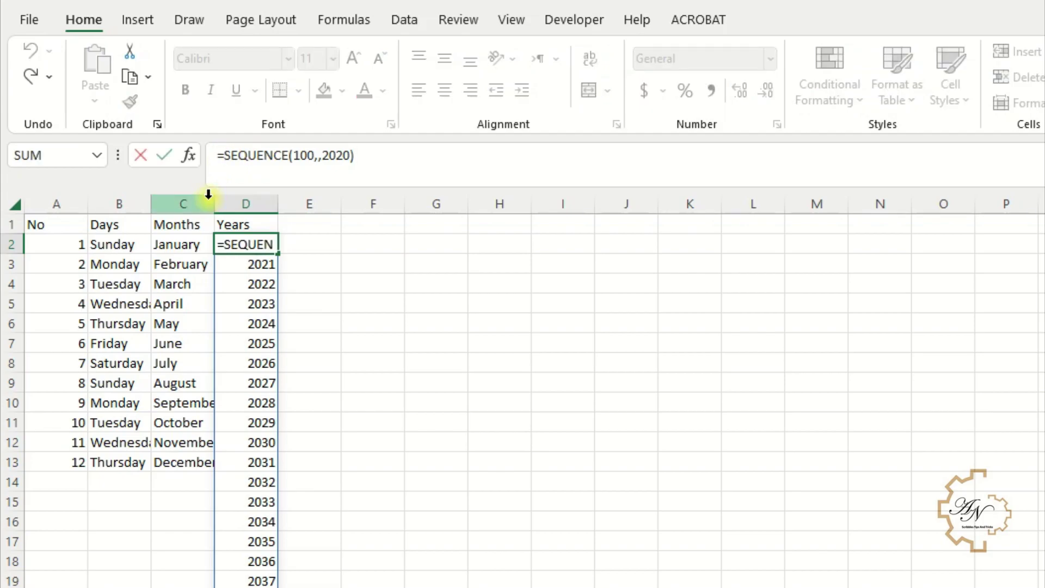
- Rewrite D2 as =TEXT(SEQUENCE(100,,2020),"0000") so the years become text values
{"action": "type", "text": "te"}
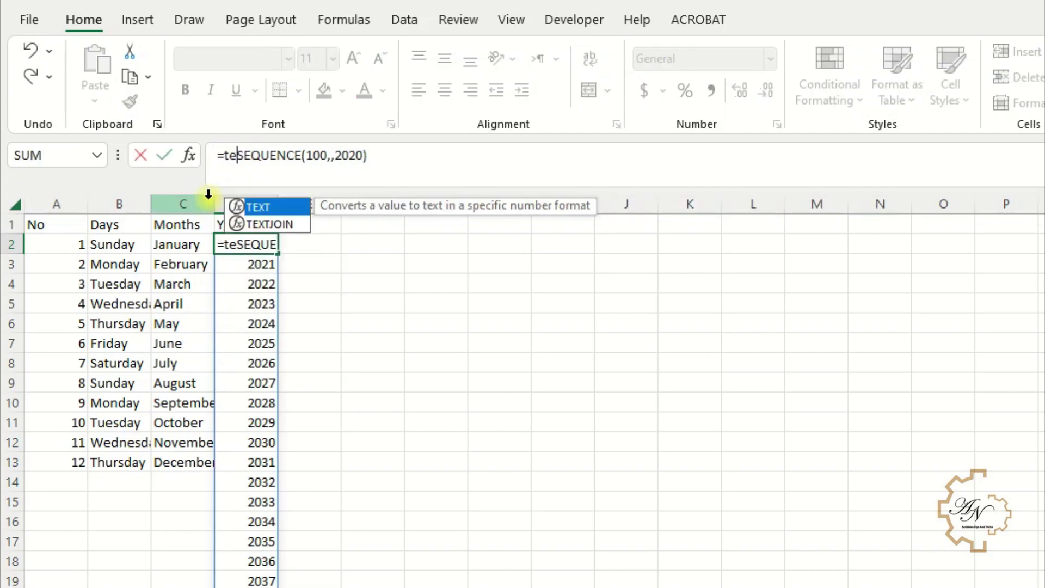
{"action": "double_click", "coordinate": [273, 207]}
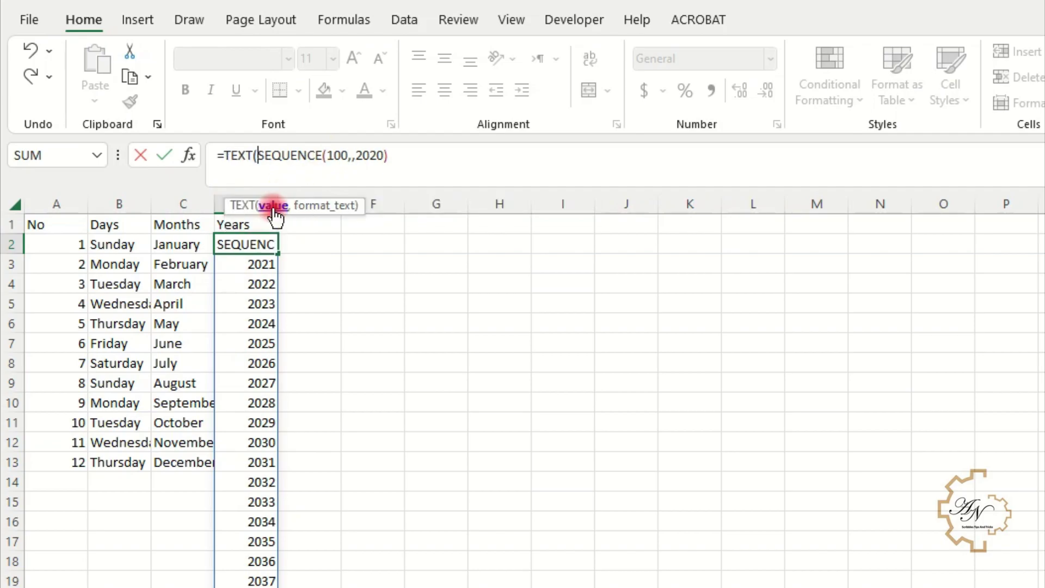
{"action": "left_click", "coordinate": [388, 155]}
{"action": "type", "text": ","}
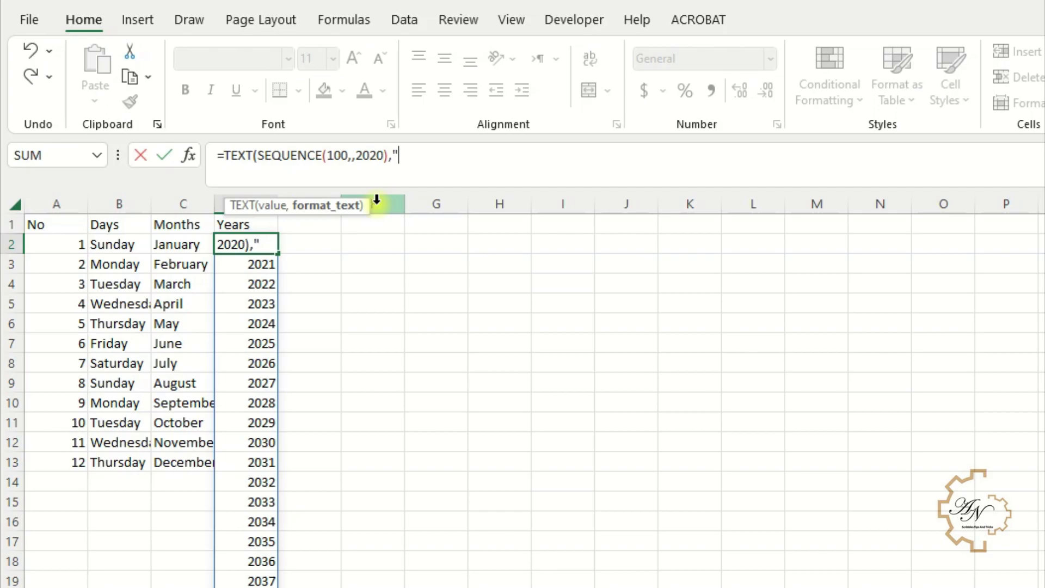
{"action": "type", "text": "\"0000"}
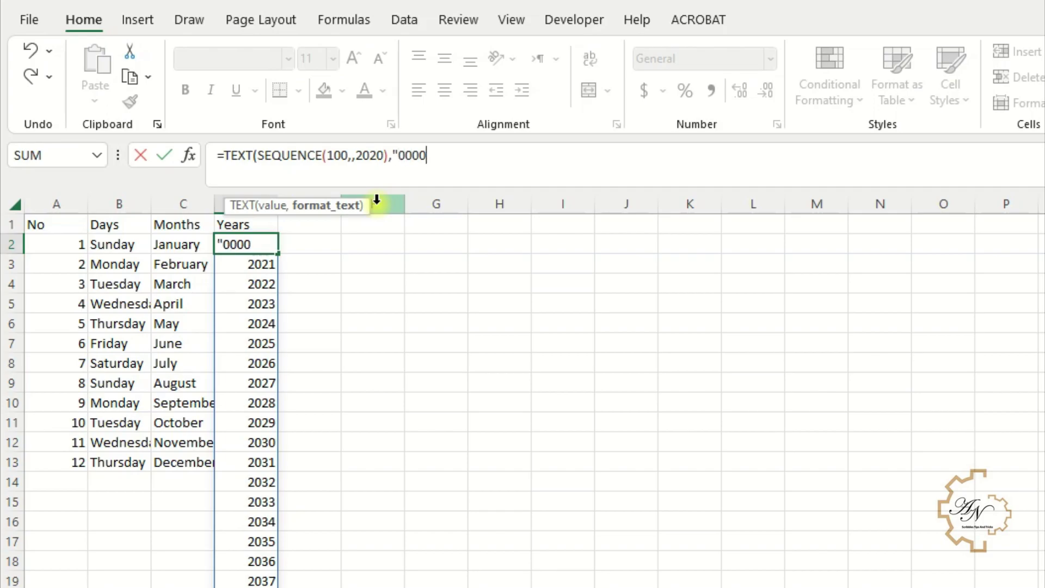
{"action": "type", "text": "\""}
{"action": "key", "text": "Return"}
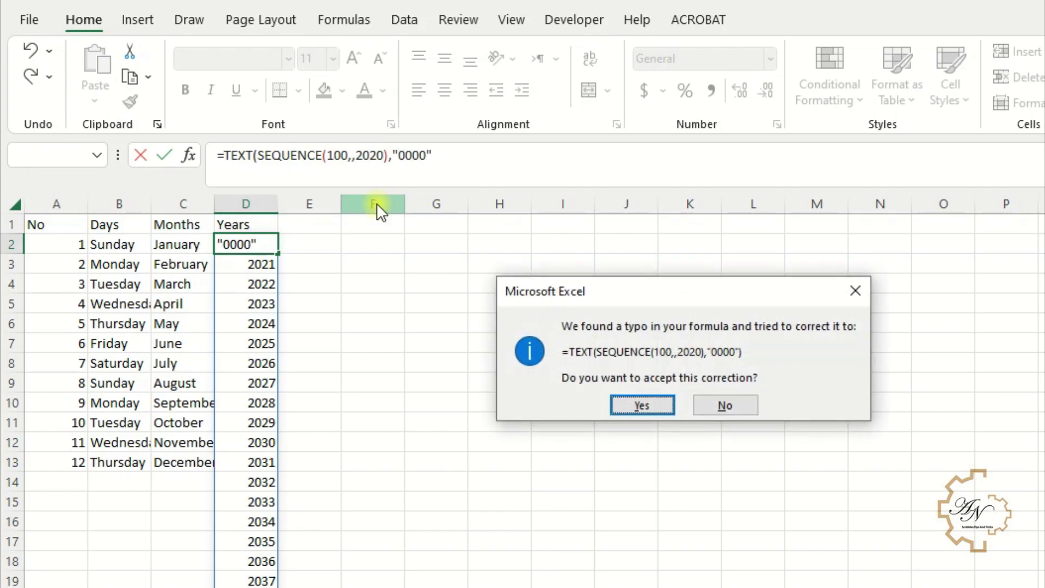
{"action": "key", "text": "Return"}
{"action": "left_click", "coordinate": [265, 242]}
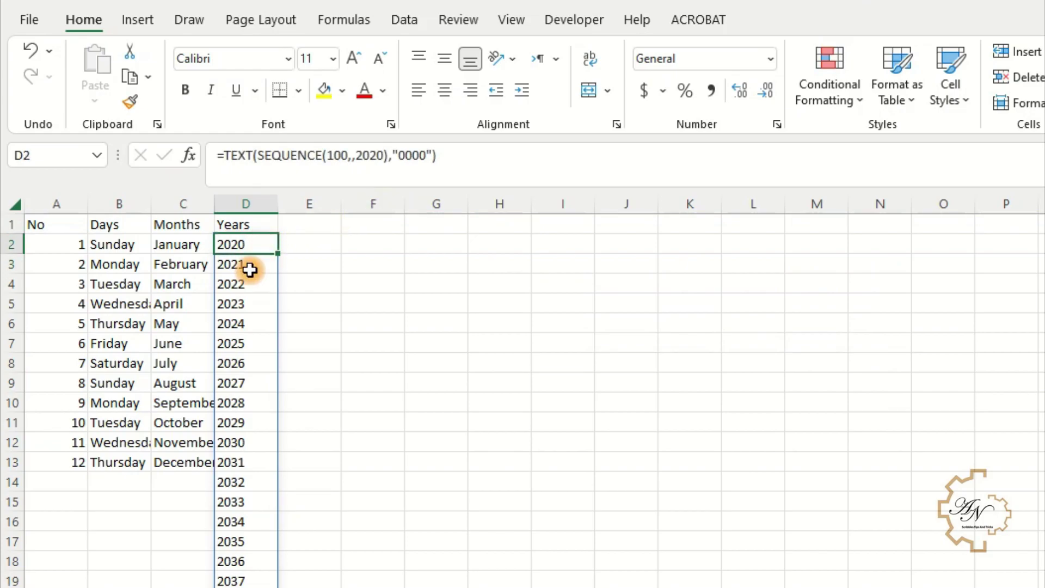
{"action": "left_click", "coordinate": [260, 264]}
{"action": "left_click", "coordinate": [262, 298]}
{"action": "left_click", "coordinate": [256, 346]}
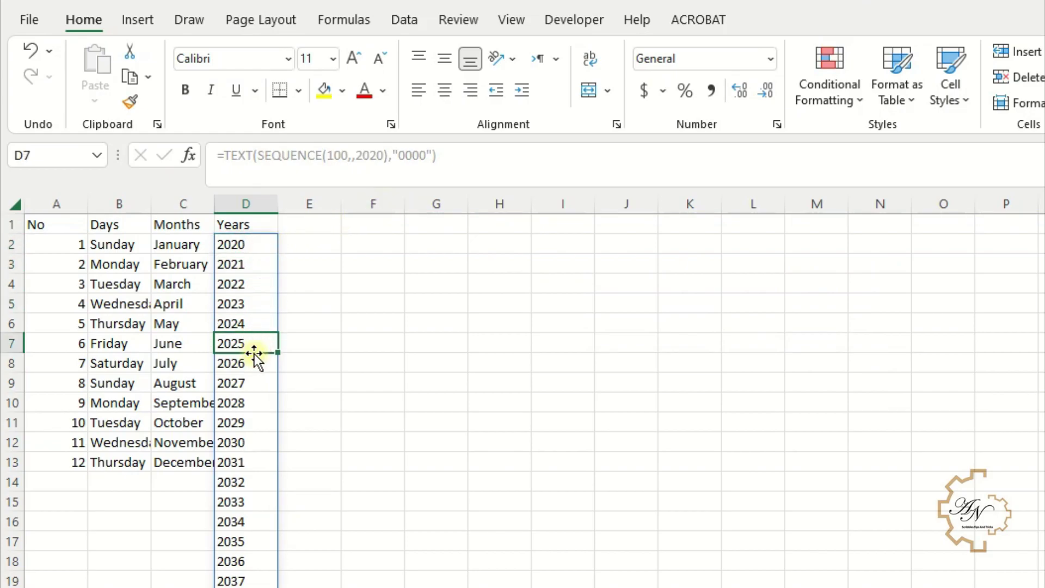
{"action": "scroll", "coordinate": [249, 355], "scroll_direction": "down", "scroll_amount": 3}
{"action": "scroll", "coordinate": [238, 354], "scroll_direction": "up", "scroll_amount": 3}
{"action": "left_click", "coordinate": [302, 251]}
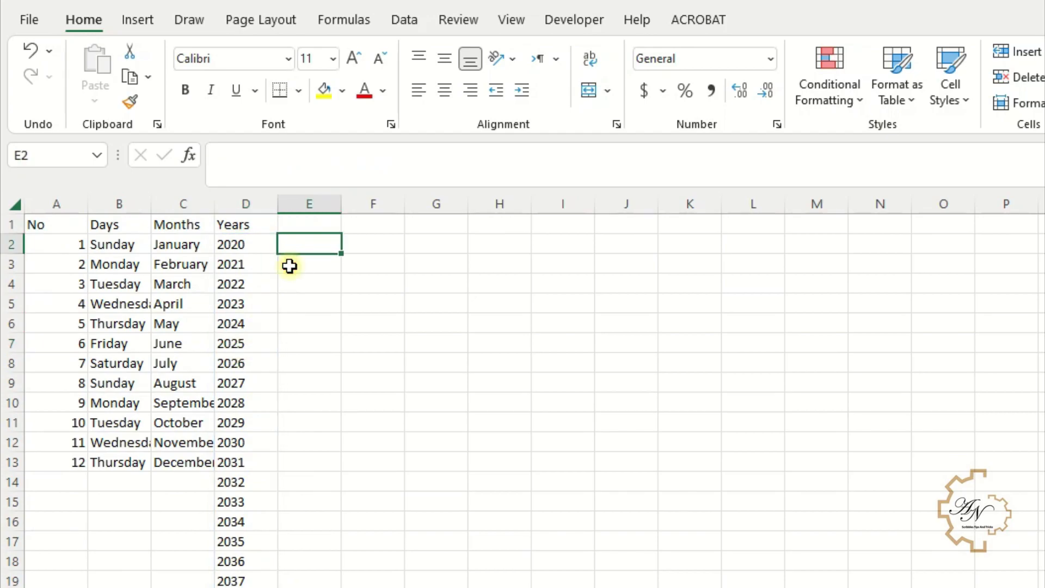
{"action": "type", "text": "=is"}
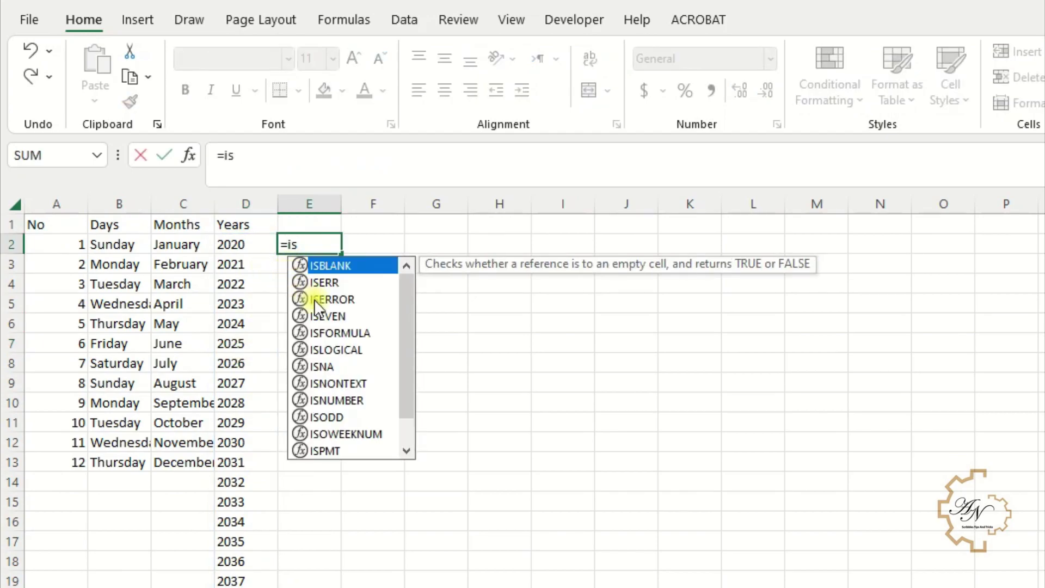
{"action": "type", "text": "te"}
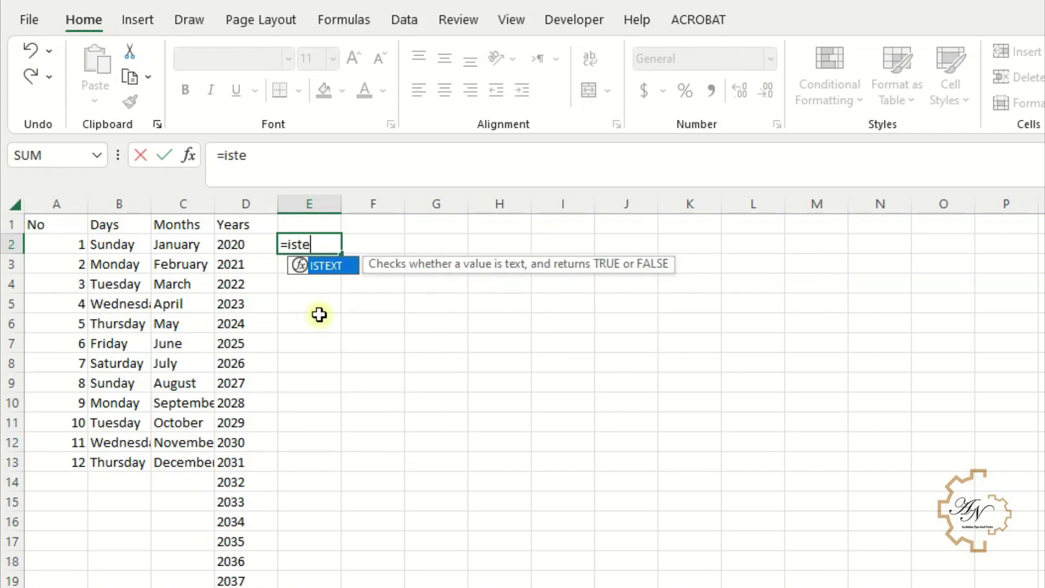
{"action": "double_click", "coordinate": [325, 268]}
{"action": "left_click", "coordinate": [247, 247]}
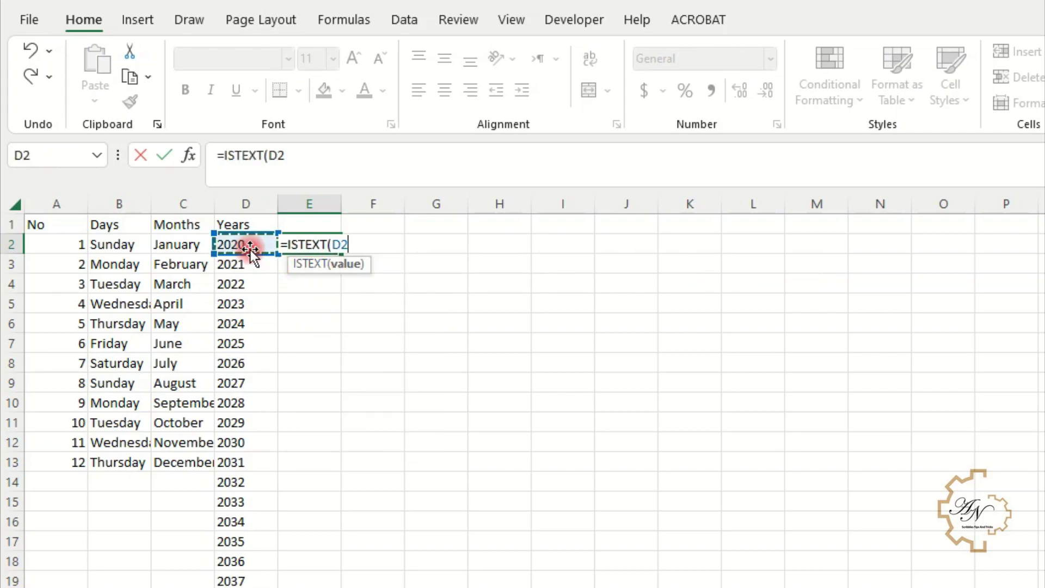
{"action": "key", "text": "Return"}
{"action": "left_click", "coordinate": [334, 245]}
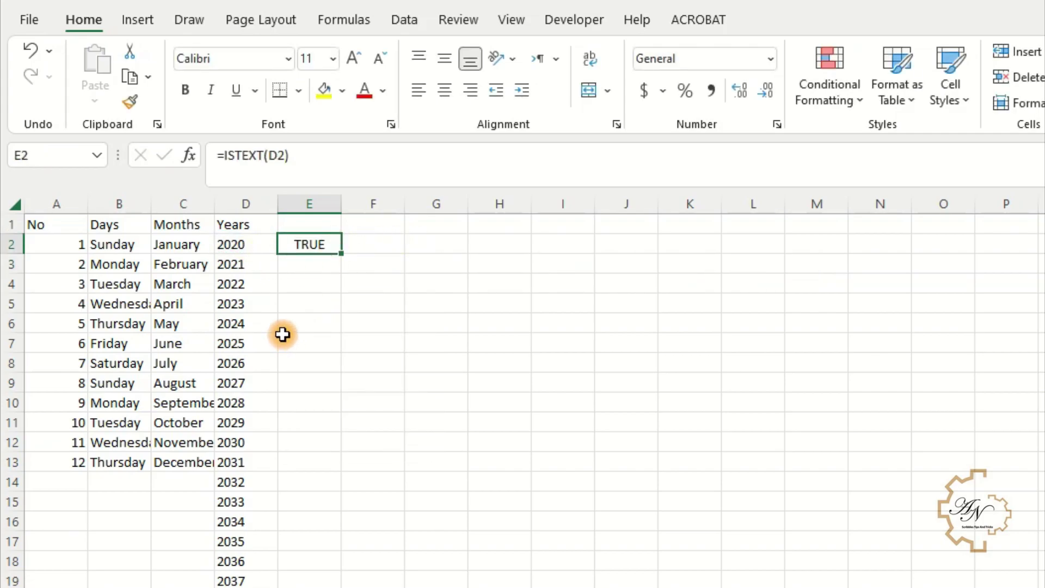
{"action": "key", "text": "Delete"}
{"action": "left_click", "coordinate": [312, 300]}
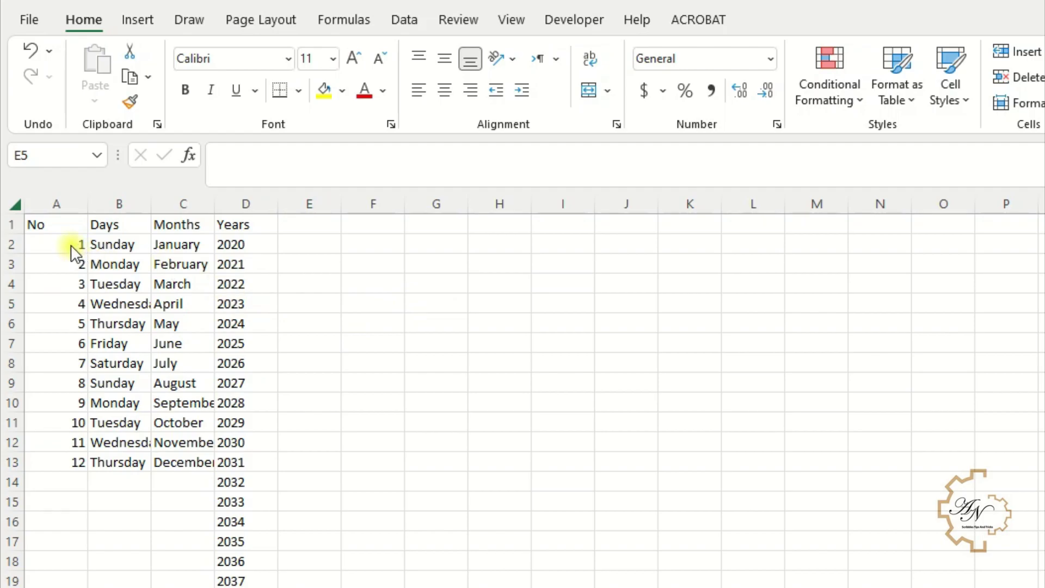
- Create names No, Days and Months from the top row of A1:C13, then review them in Name Manager
{"action": "left_click", "coordinate": [69, 224]}
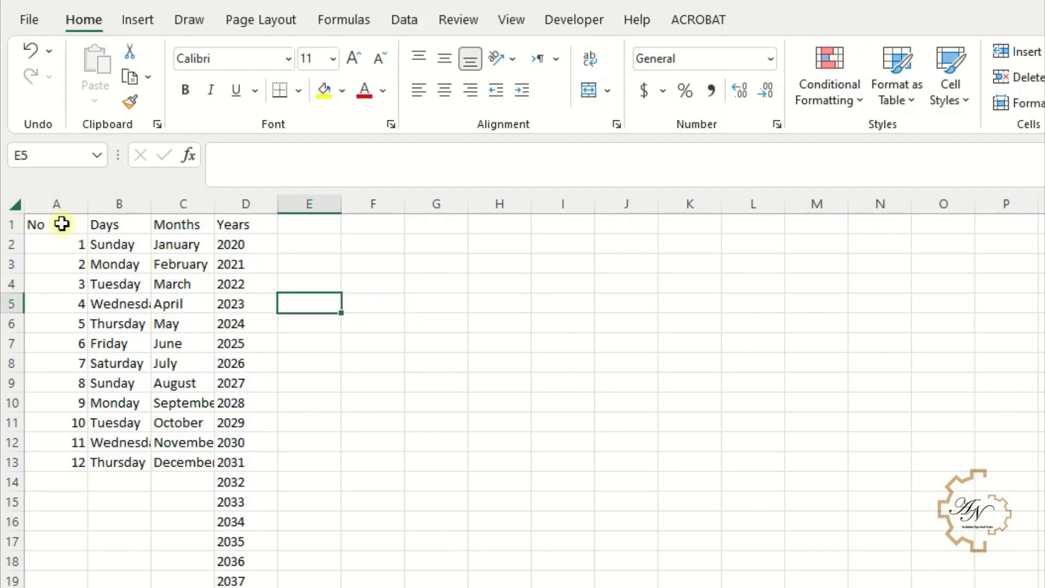
{"action": "left_click_drag", "start_coordinate": [62, 224], "coordinate": [199, 460]}
{"action": "left_click", "coordinate": [371, 24]}
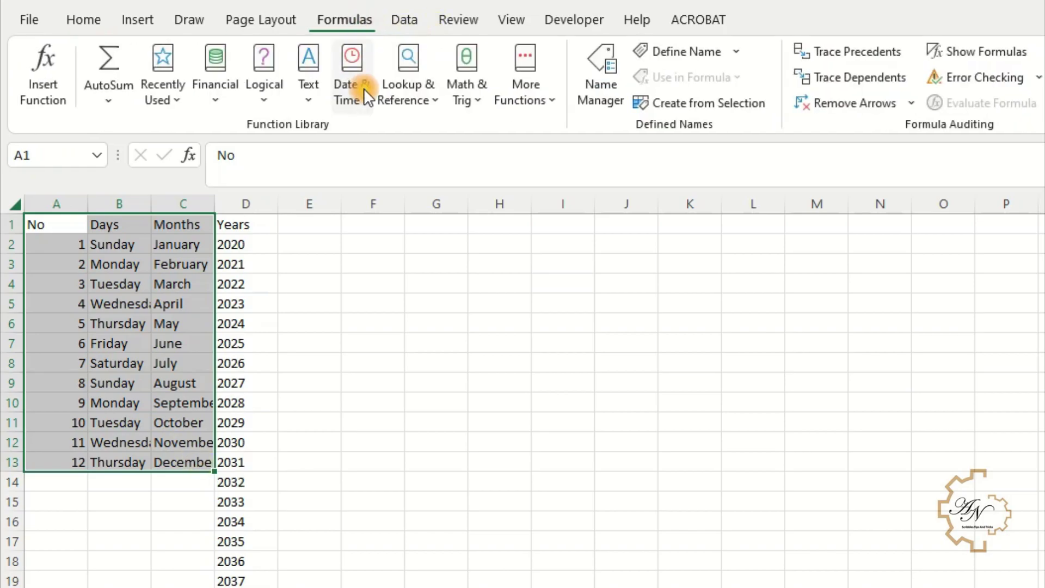
{"action": "left_click", "coordinate": [669, 104]}
{"action": "left_click", "coordinate": [194, 229]}
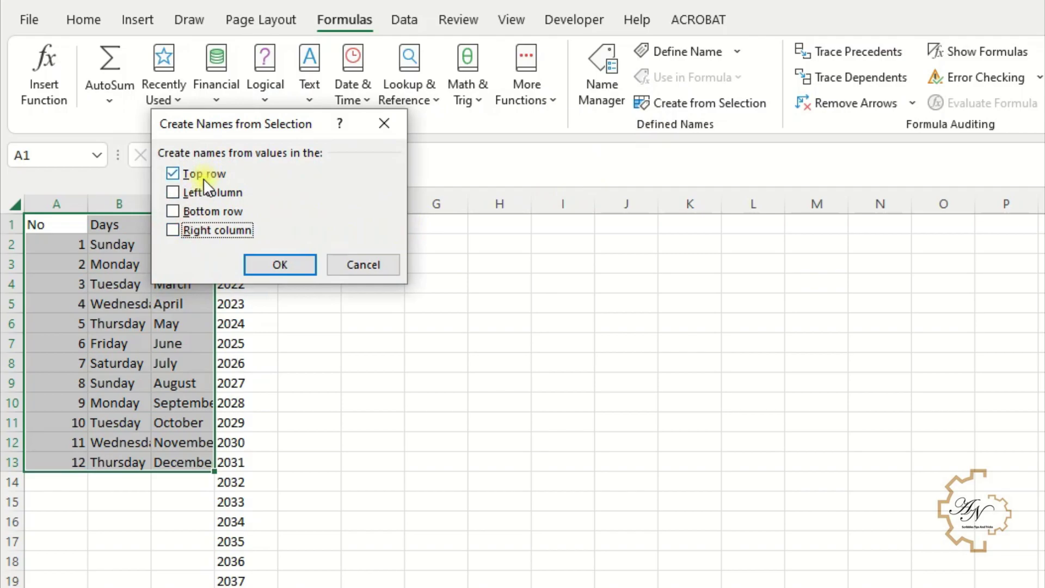
{"action": "left_click", "coordinate": [276, 265]}
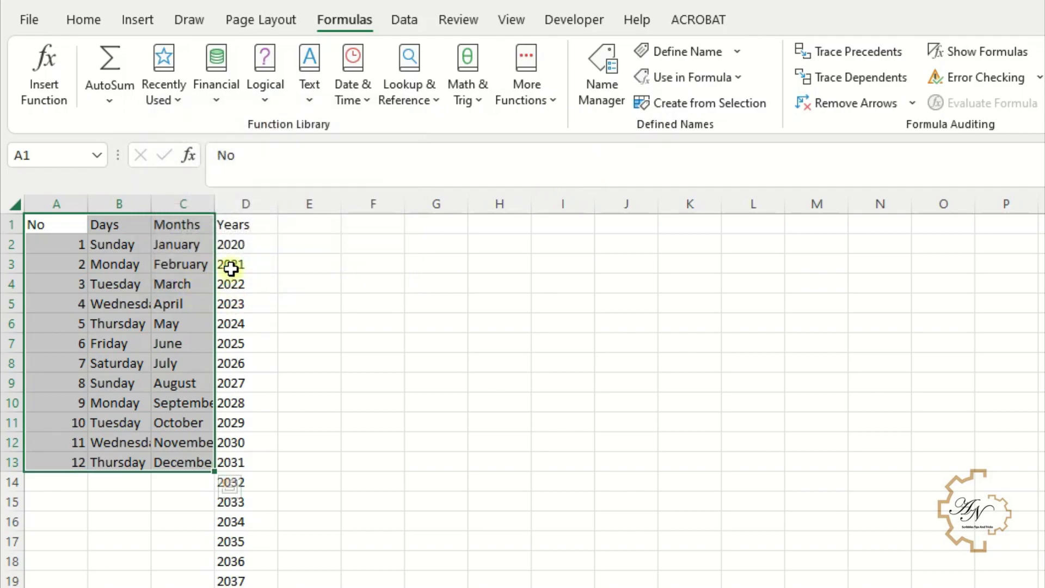
{"action": "left_click", "coordinate": [609, 99]}
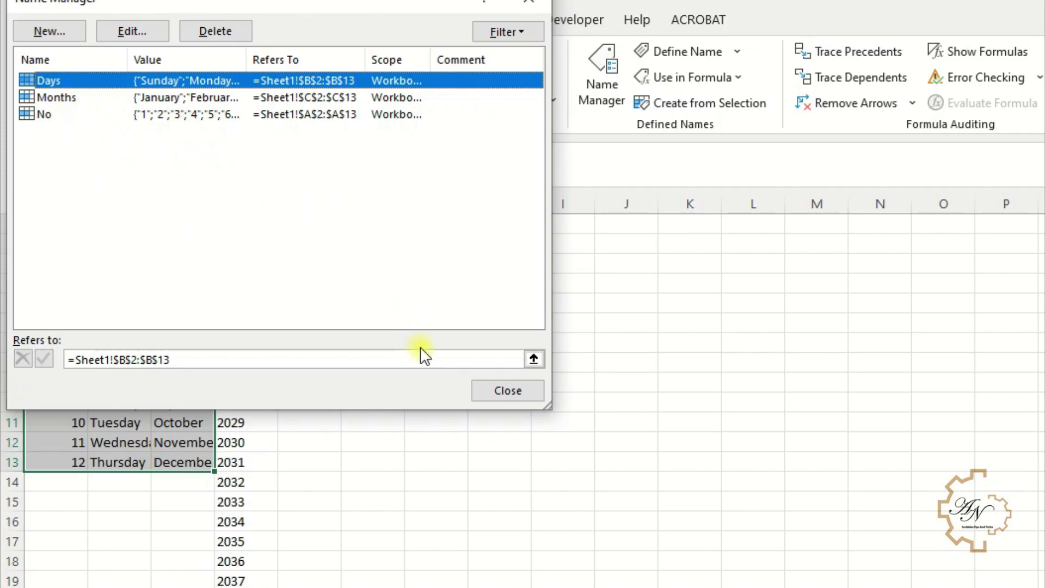
{"action": "left_click", "coordinate": [494, 389]}
{"action": "left_click", "coordinate": [249, 224]}
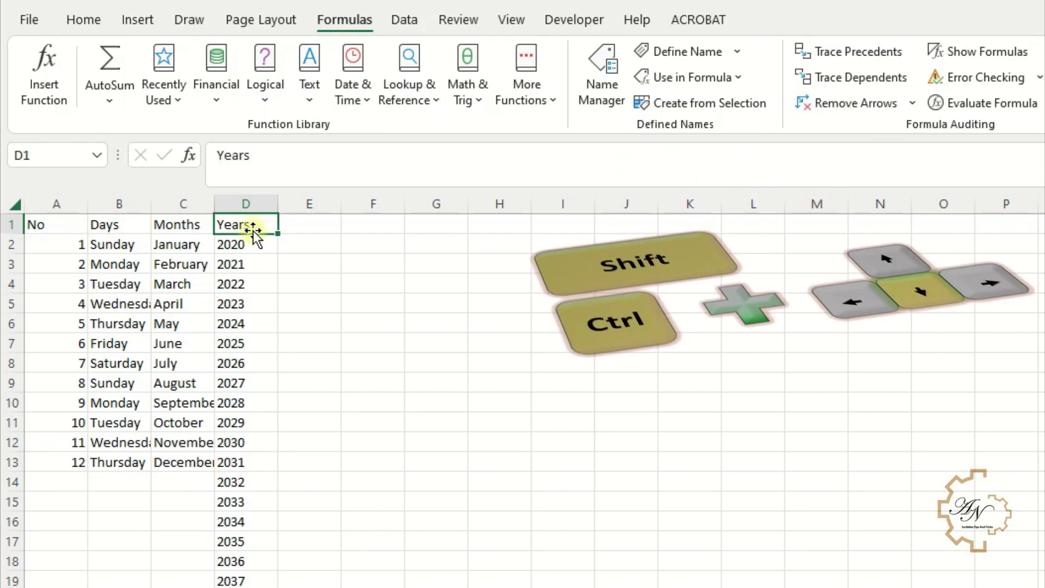
- Create the Years name for column D's year list from its header and confirm it in Name Manager
{"action": "key", "text": "ctrl+shift+Down"}
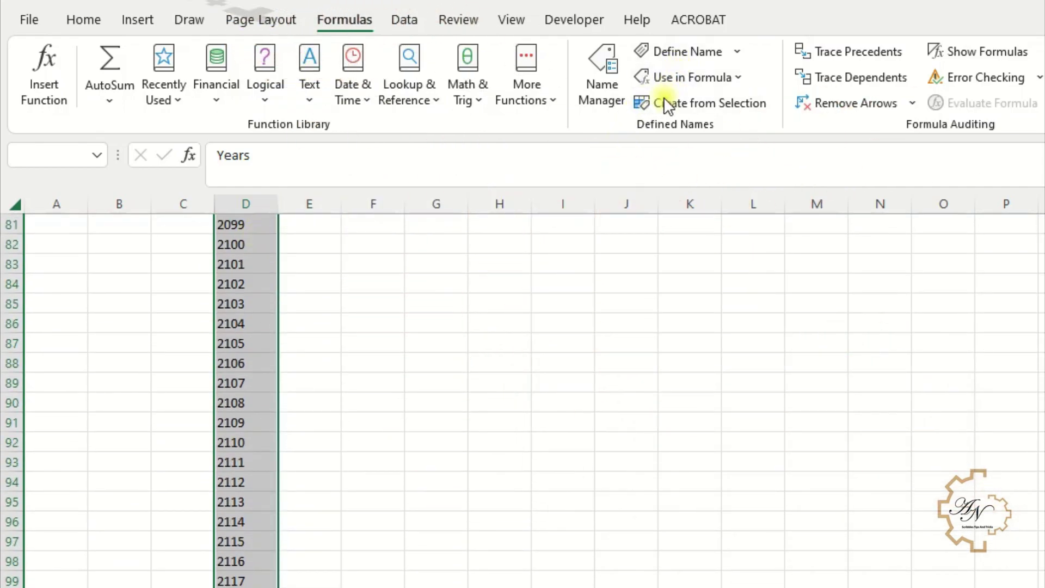
{"action": "left_click", "coordinate": [667, 103]}
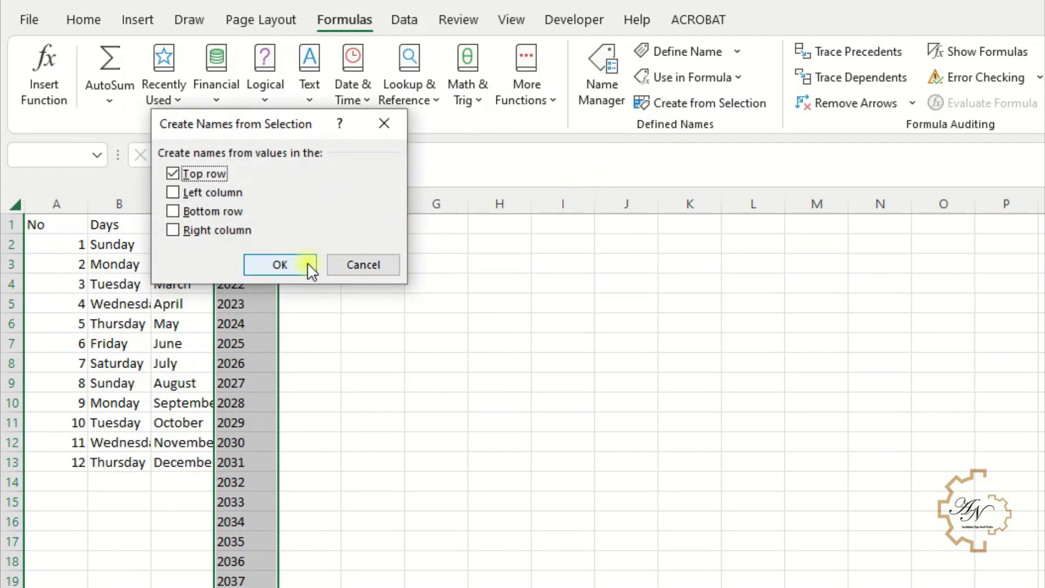
{"action": "left_click", "coordinate": [308, 263]}
{"action": "left_click", "coordinate": [243, 262]}
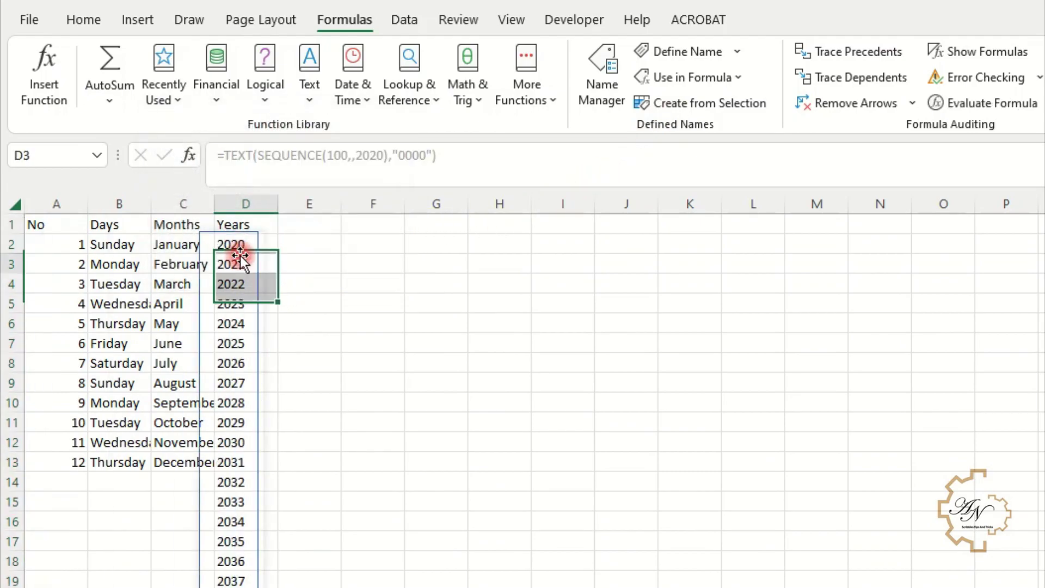
{"action": "left_click", "coordinate": [257, 224]}
{"action": "left_click", "coordinate": [602, 106]}
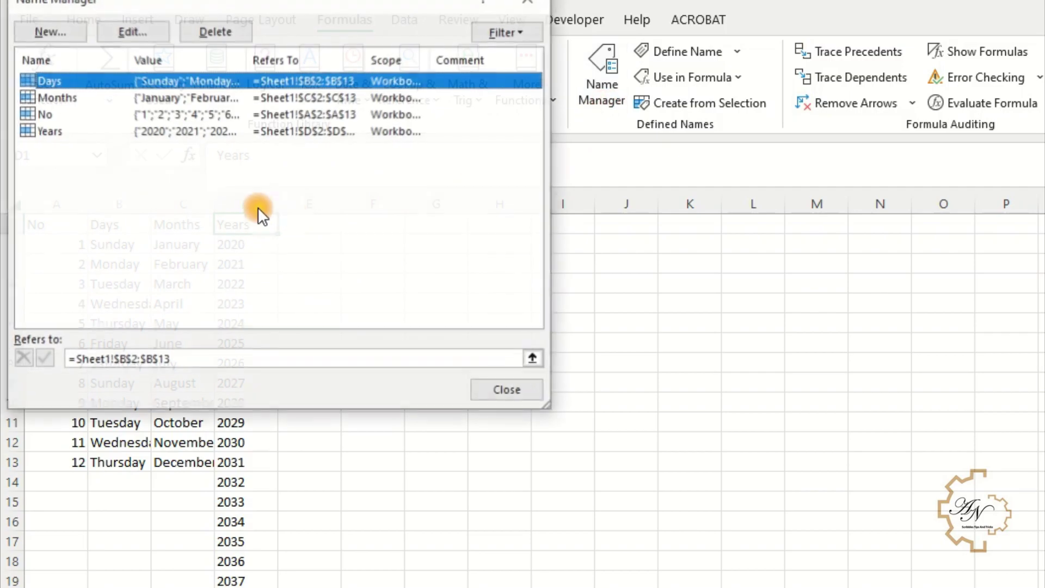
{"action": "left_click", "coordinate": [92, 133]}
{"action": "left_click", "coordinate": [508, 390]}
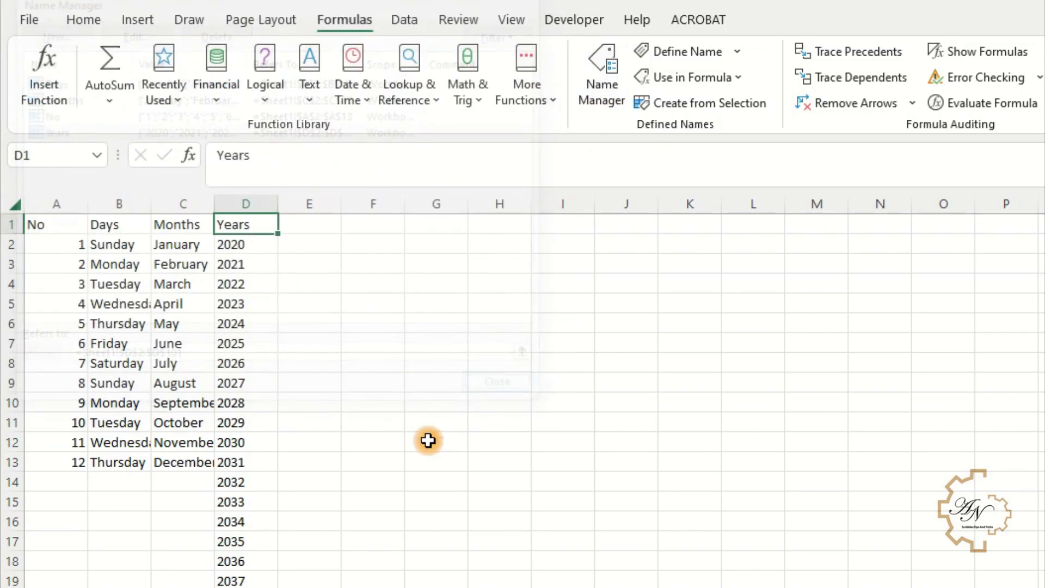
{"action": "left_click", "coordinate": [373, 223]}
{"action": "type", "text": "year"}
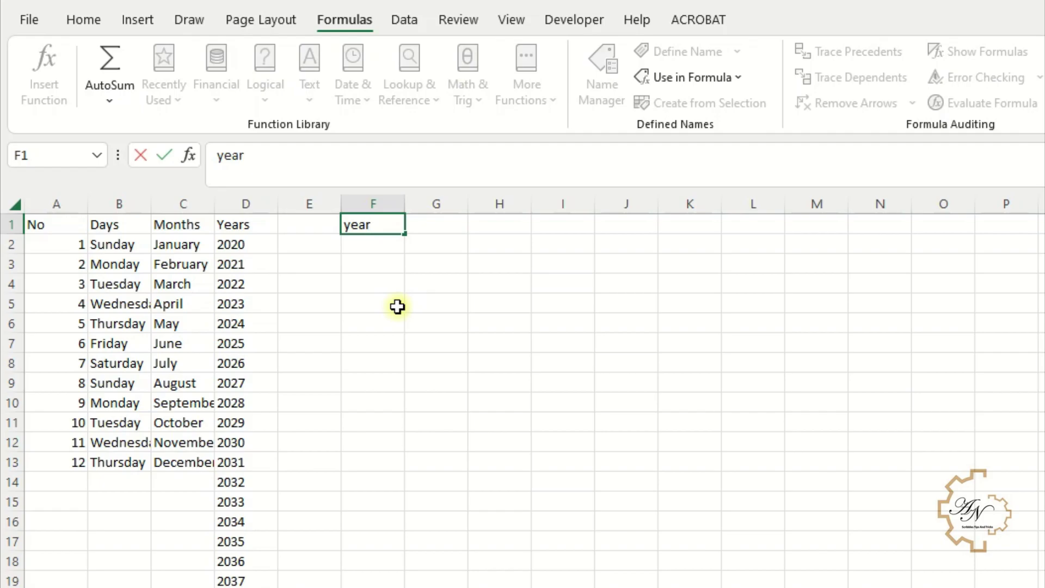
- Label F1 'year' and give G1 a list validation sourced from the Years name
{"action": "key", "text": "Return"}
{"action": "key", "text": "Up"}
{"action": "key", "text": "Right"}
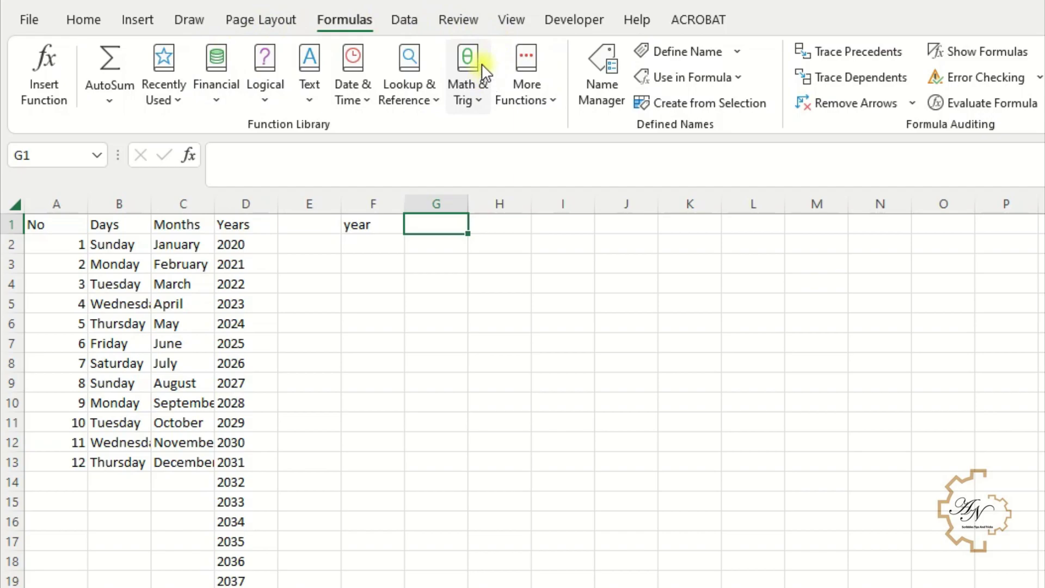
{"action": "left_click", "coordinate": [403, 21]}
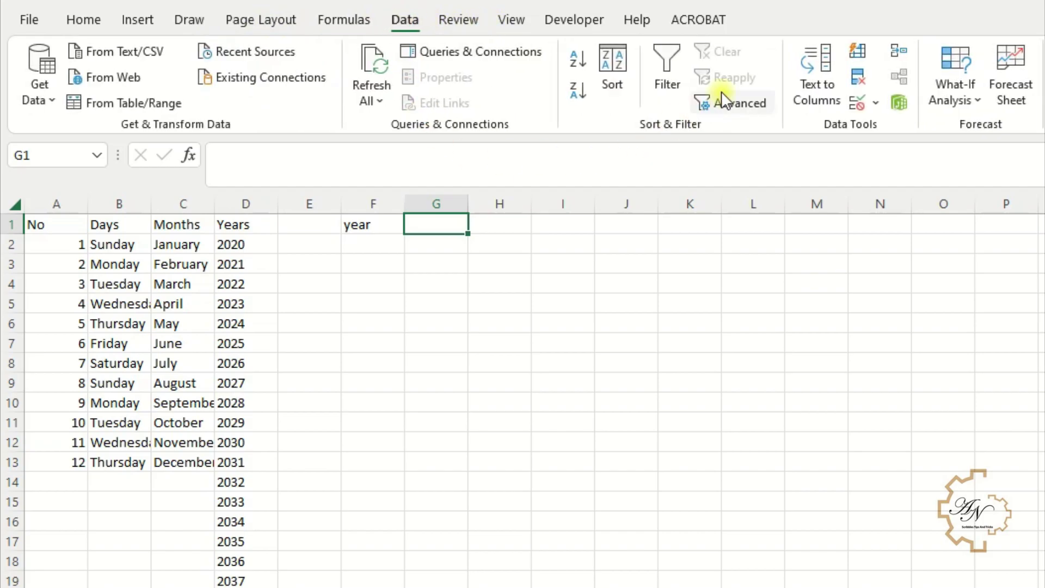
{"action": "left_click", "coordinate": [861, 106]}
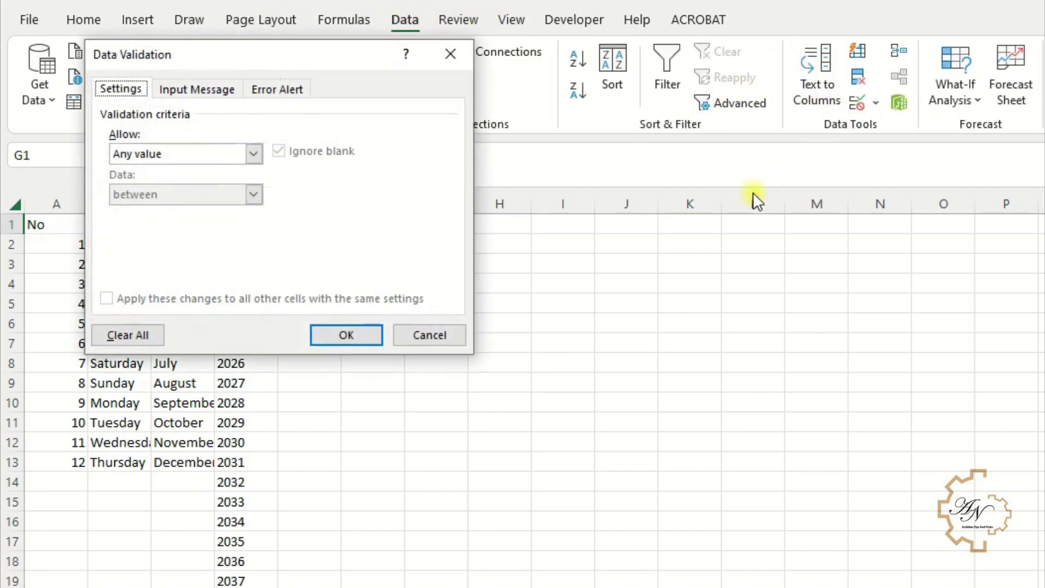
{"action": "left_click", "coordinate": [253, 154]}
{"action": "left_click", "coordinate": [230, 211]}
{"action": "left_click", "coordinate": [204, 233]}
{"action": "key", "text": "F3"}
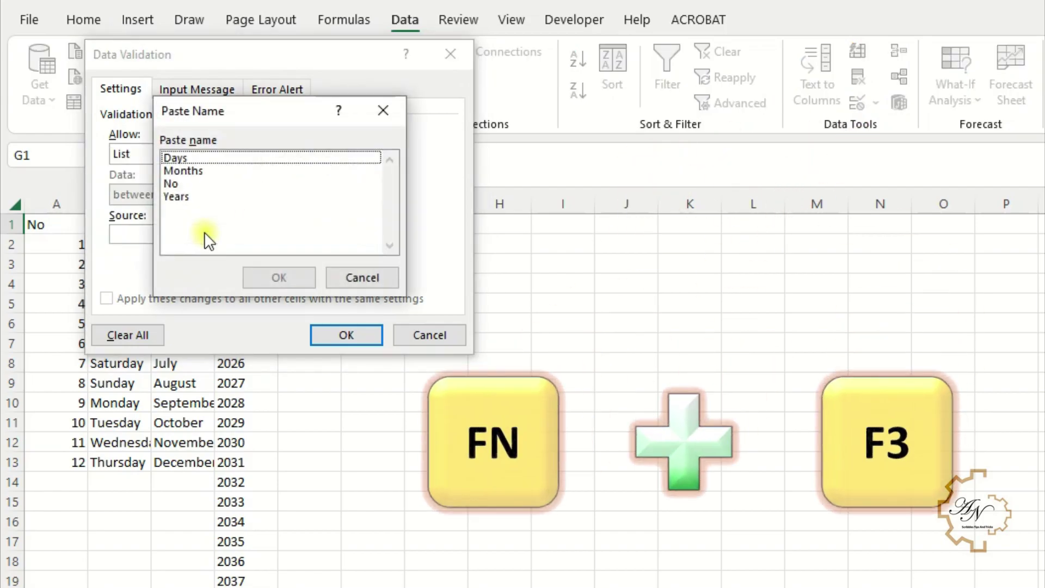
{"action": "left_click", "coordinate": [184, 197]}
{"action": "left_click", "coordinate": [285, 275]}
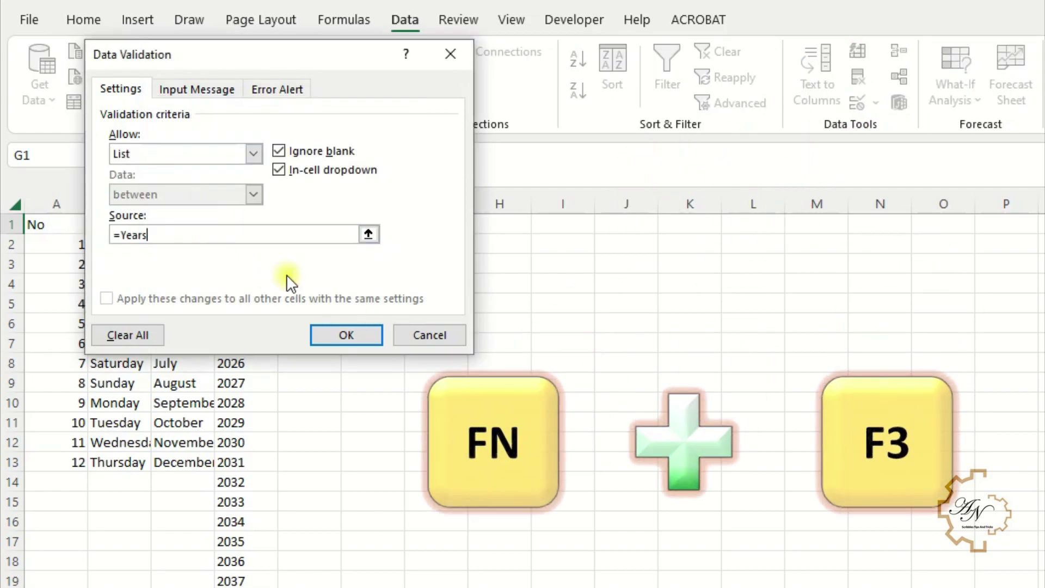
{"action": "left_click", "coordinate": [350, 334]}
- Choose 2022 from the G1 year dropdown
{"action": "left_click", "coordinate": [474, 224]}
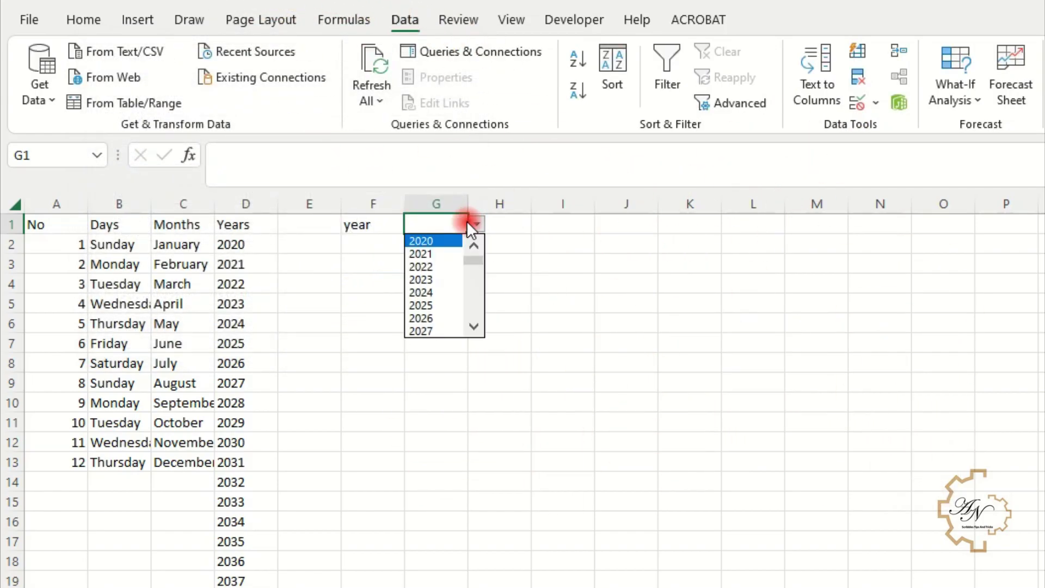
{"action": "left_click", "coordinate": [428, 265]}
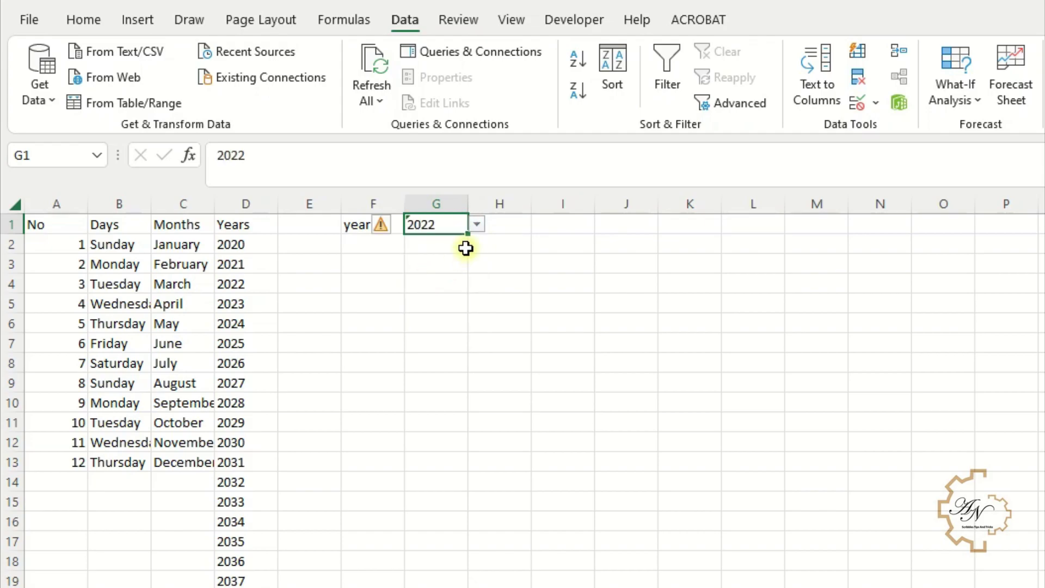
{"action": "left_click", "coordinate": [499, 223]}
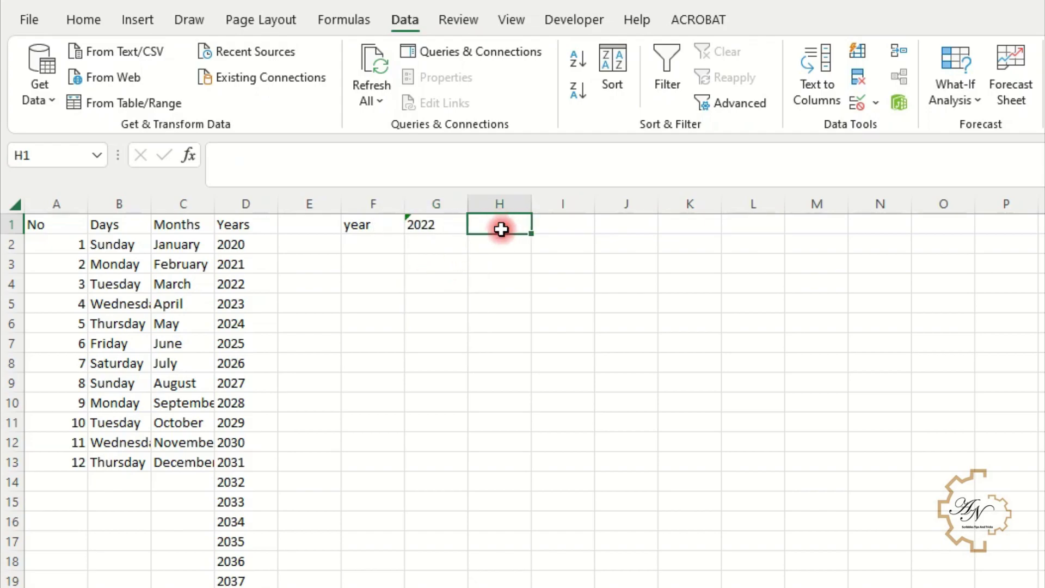
- Enter =VALUE(G1) in H1 to turn the chosen year into the number 2022
{"action": "type", "text": "="}
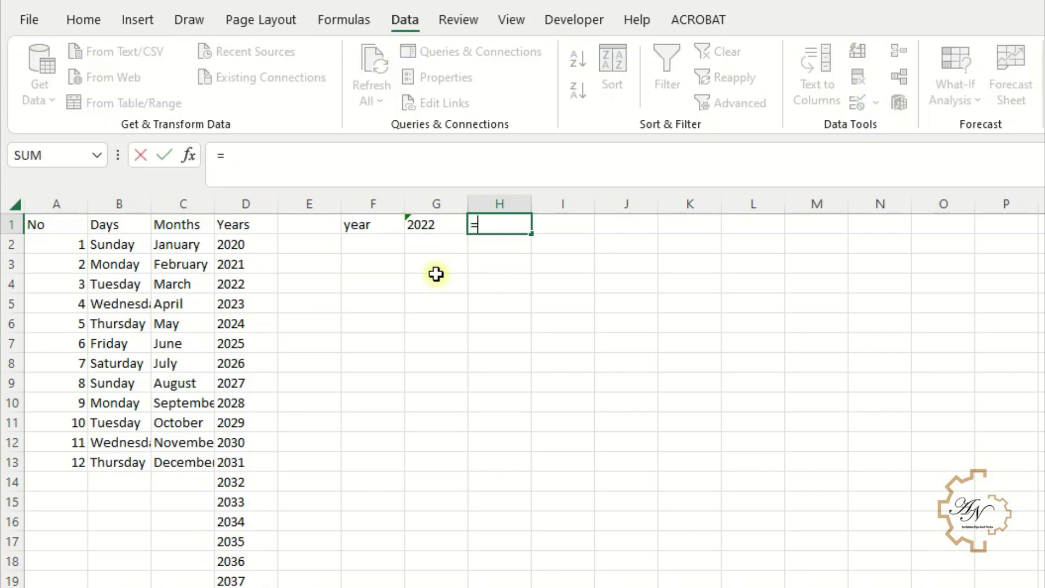
{"action": "type", "text": "val"}
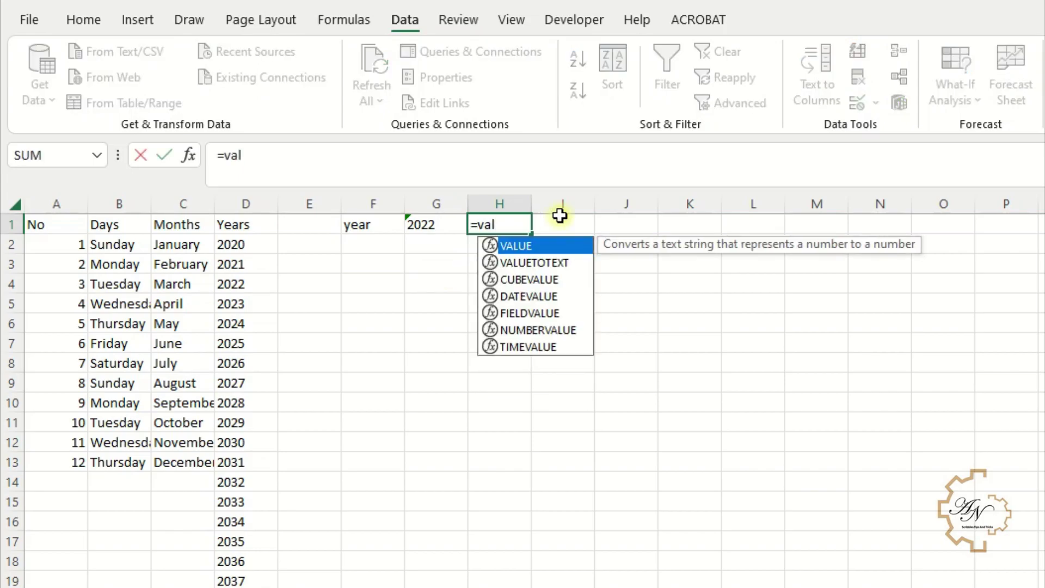
{"action": "double_click", "coordinate": [536, 246]}
{"action": "left_click", "coordinate": [433, 226]}
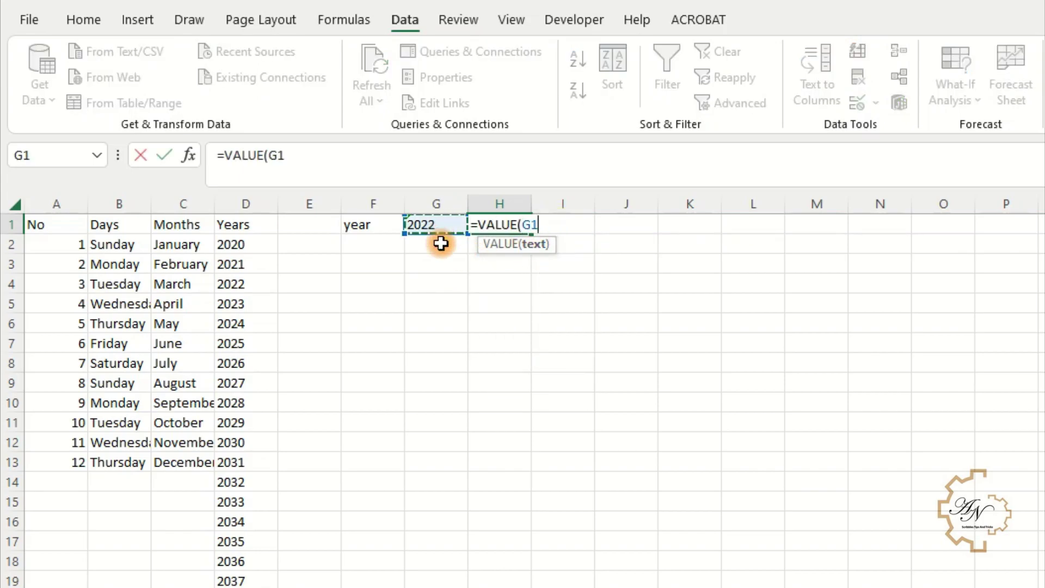
{"action": "key", "text": "Return"}
{"action": "left_click", "coordinate": [488, 224]}
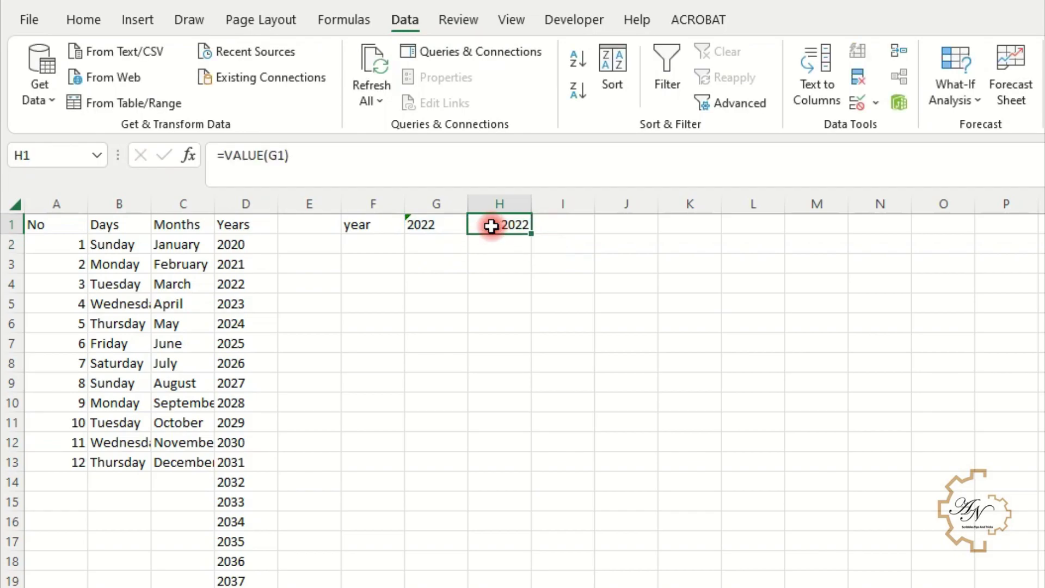
- Test H1 with =ISNUMBER(H1) in I1, then clear the test cell
{"action": "left_click", "coordinate": [542, 230]}
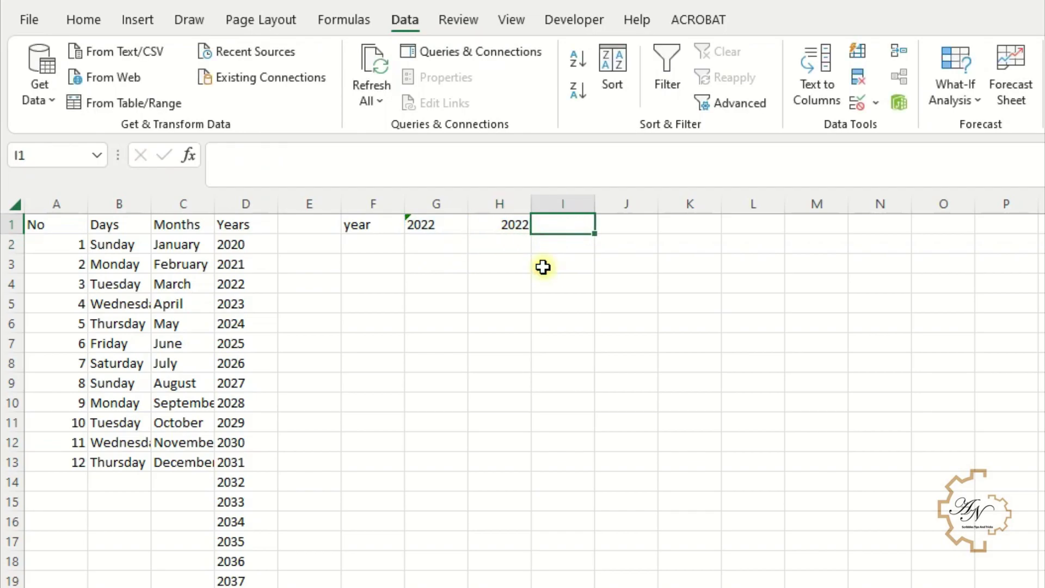
{"action": "type", "text": "=is"}
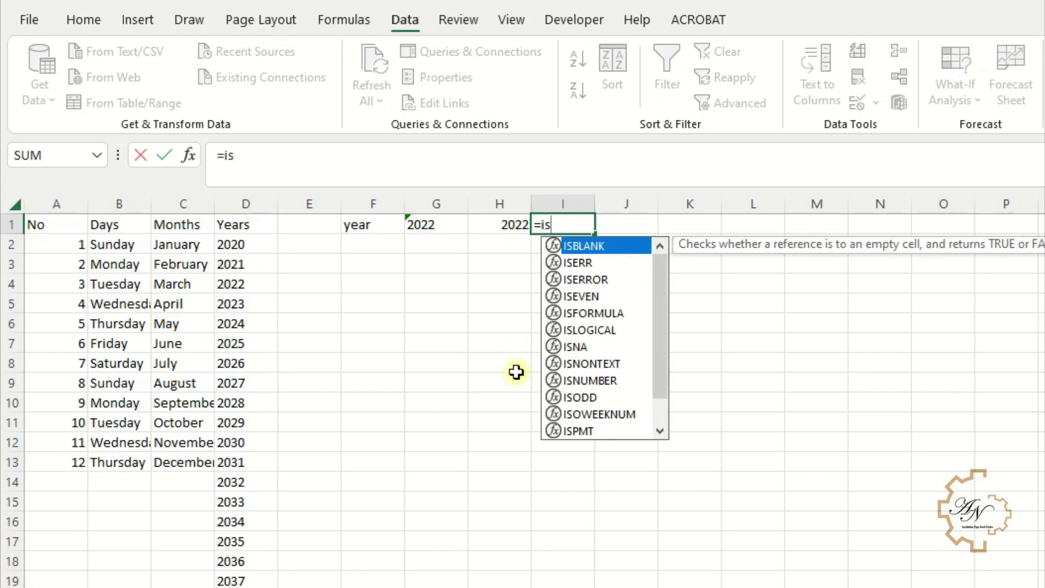
{"action": "double_click", "coordinate": [561, 380]}
{"action": "left_click", "coordinate": [515, 225]}
{"action": "key", "text": "Return"}
{"action": "left_click", "coordinate": [542, 224]}
{"action": "key", "text": "Delete"}
{"action": "left_click", "coordinate": [373, 244]}
{"action": "type", "text": "month"}
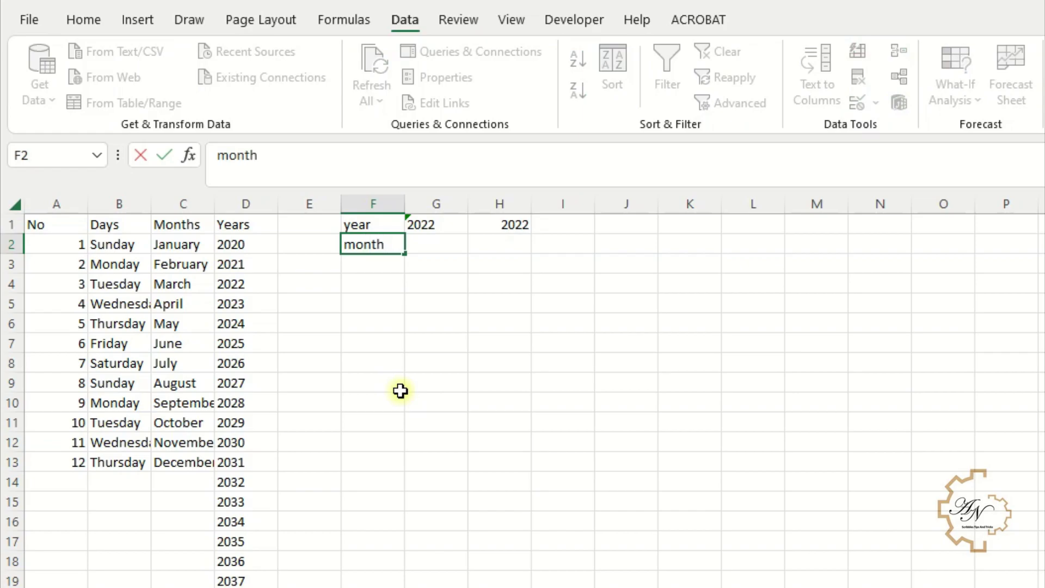
- Label F2 'month' and give G2 a list validation sourced from the Months named range
{"action": "key", "text": "Return"}
{"action": "left_click", "coordinate": [427, 248]}
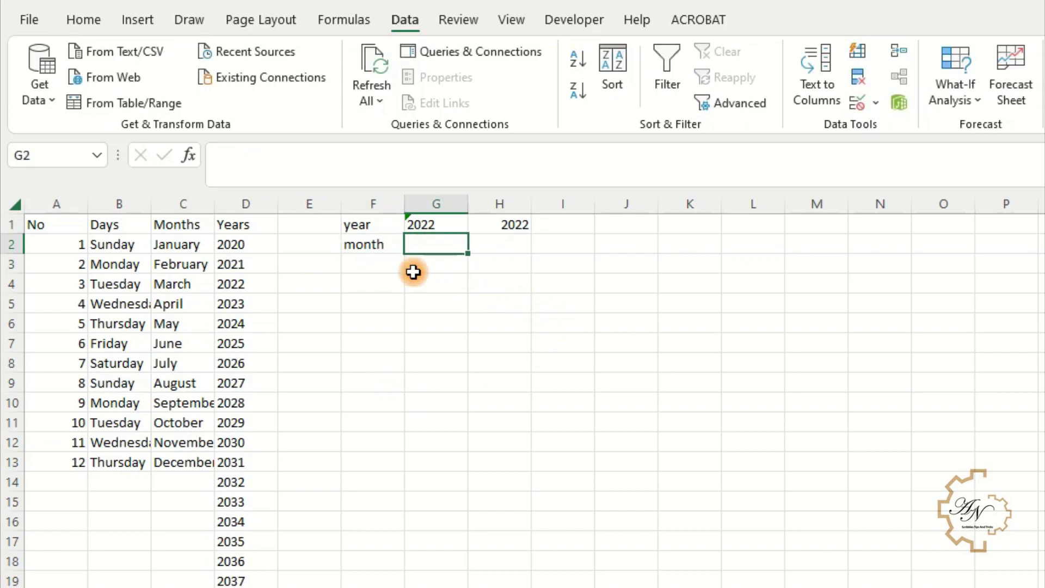
{"action": "key", "text": "alt+a"}
{"action": "key", "text": "v"}
{"action": "key", "text": "v"}
{"action": "left_click", "coordinate": [257, 160]}
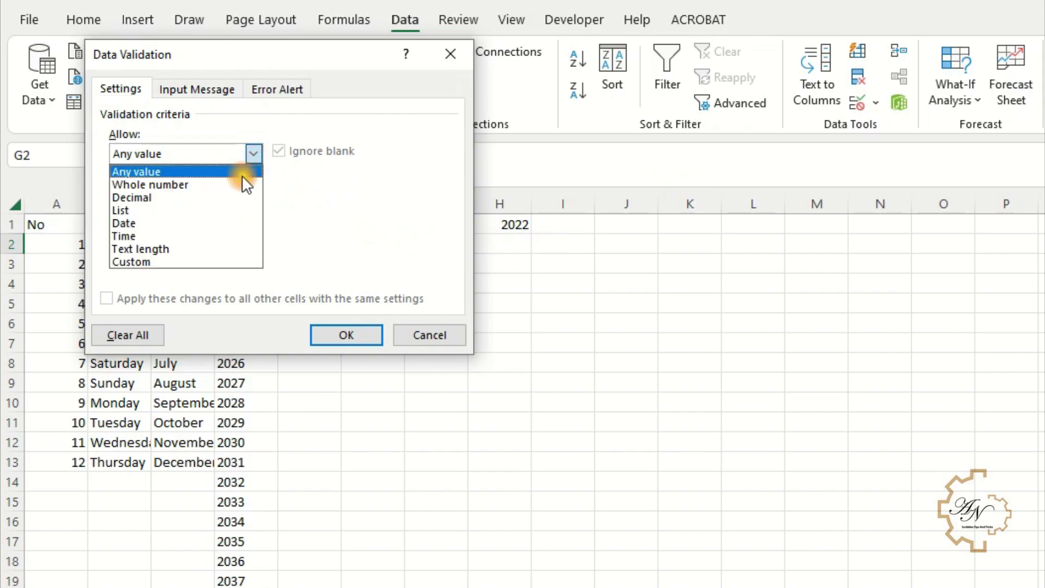
{"action": "left_click", "coordinate": [222, 204]}
{"action": "left_click", "coordinate": [240, 234]}
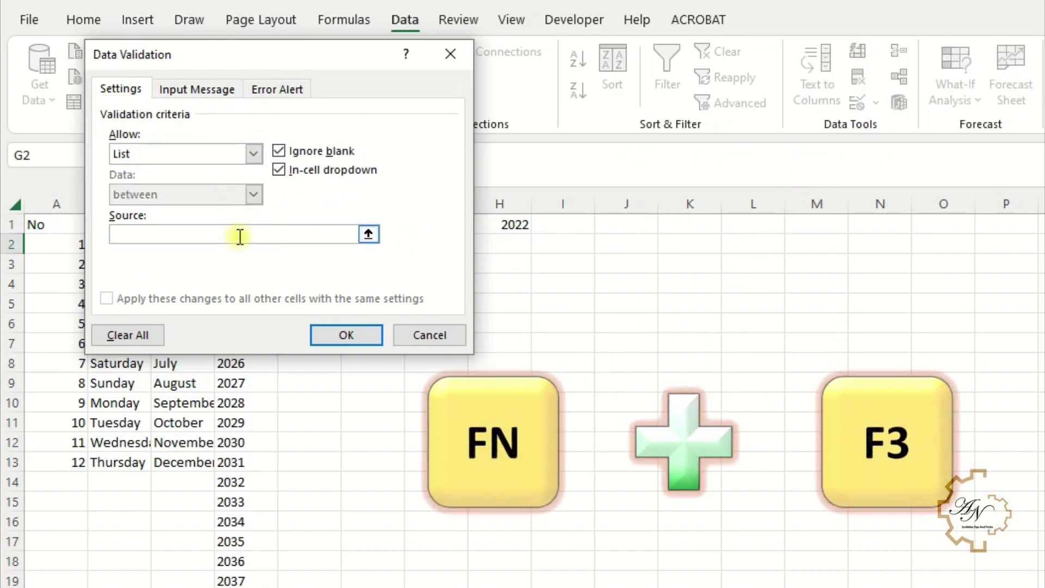
{"action": "key", "text": "F3"}
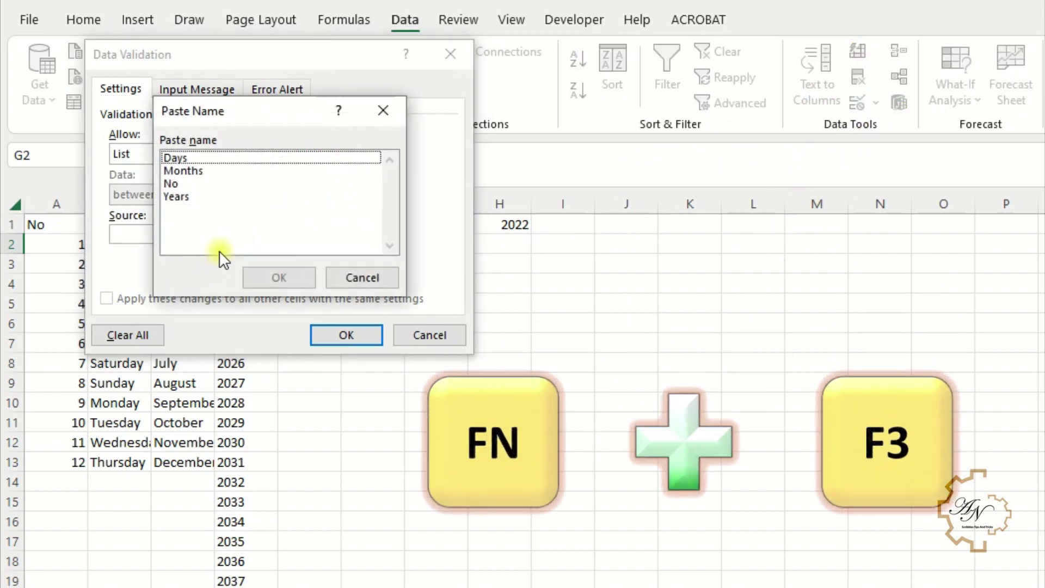
{"action": "left_click", "coordinate": [199, 172]}
{"action": "left_click", "coordinate": [279, 276]}
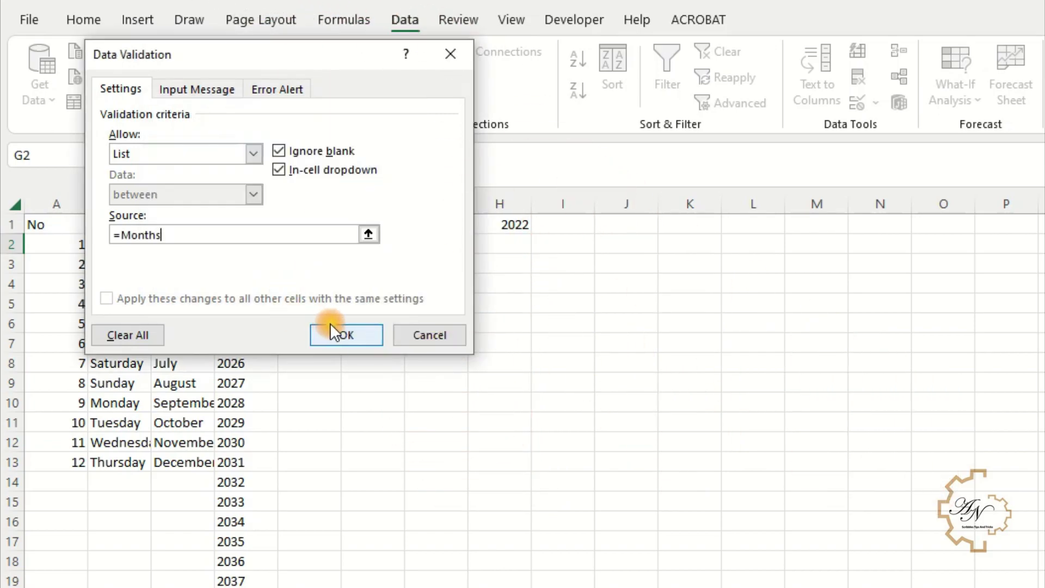
{"action": "left_click", "coordinate": [336, 332]}
- Choose February from the G2 month dropdown
{"action": "left_click", "coordinate": [475, 245]}
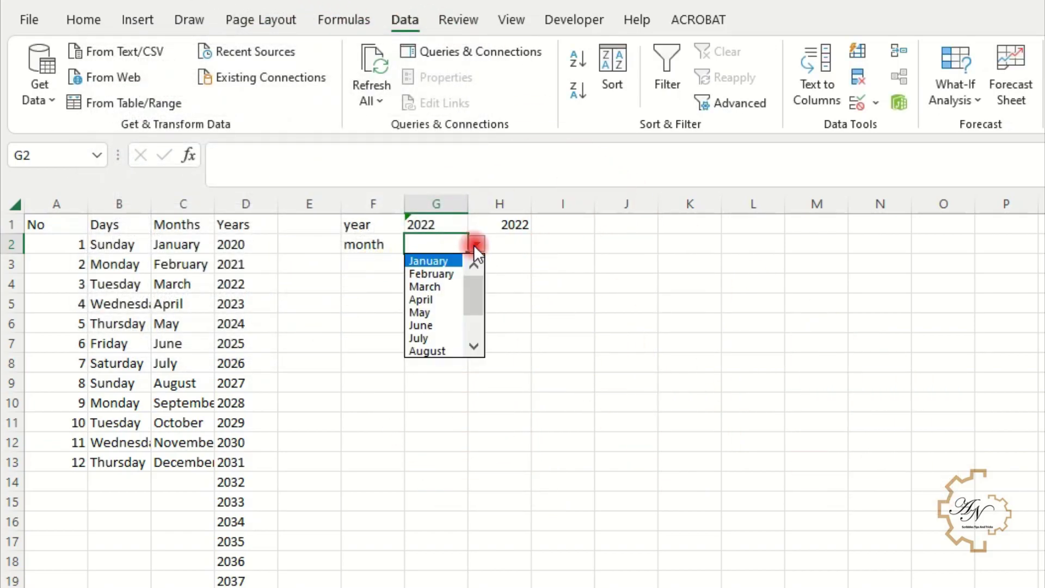
{"action": "left_click", "coordinate": [432, 272]}
{"action": "left_click", "coordinate": [379, 266]}
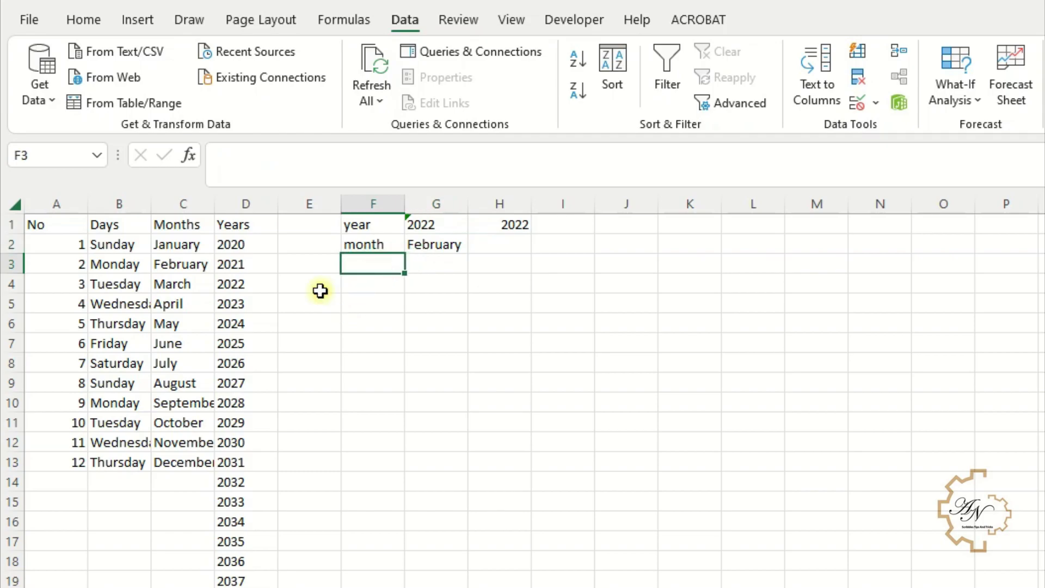
- Label F3 'start day' and give G3 a list validation sourced from the Days named range
{"action": "type", "text": "start day"}
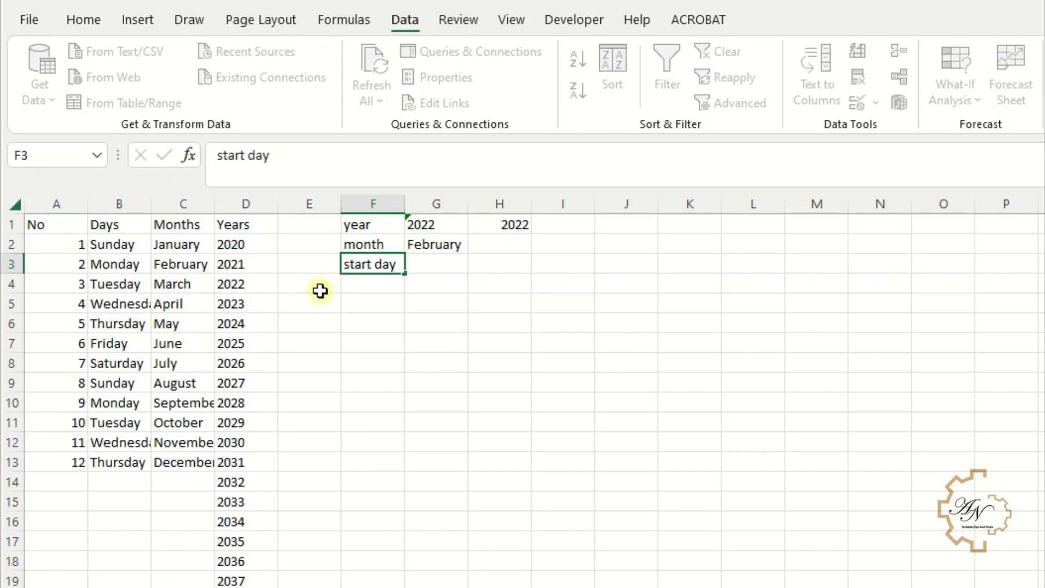
{"action": "key", "text": "Return"}
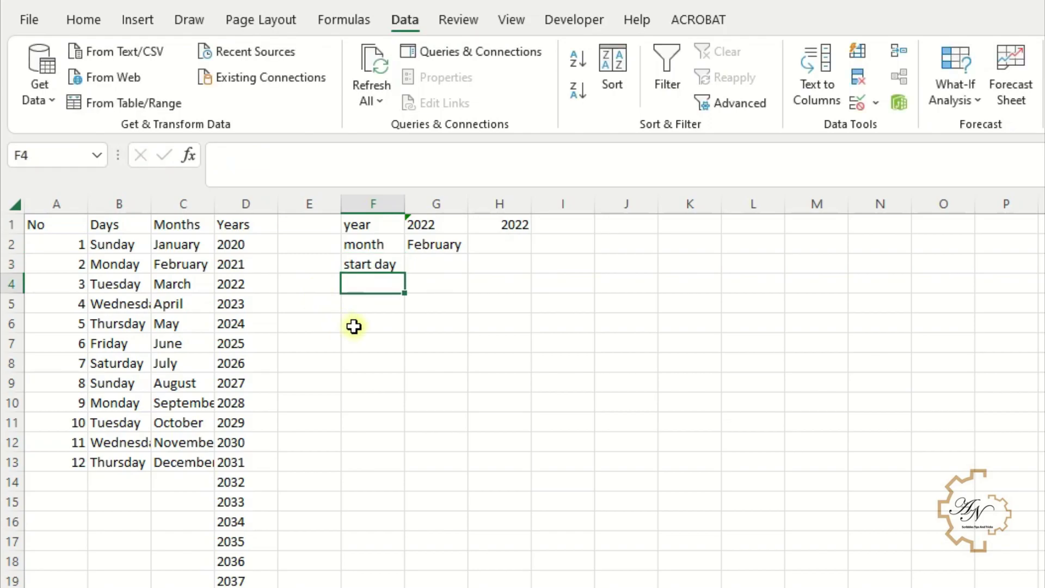
{"action": "left_click", "coordinate": [435, 277]}
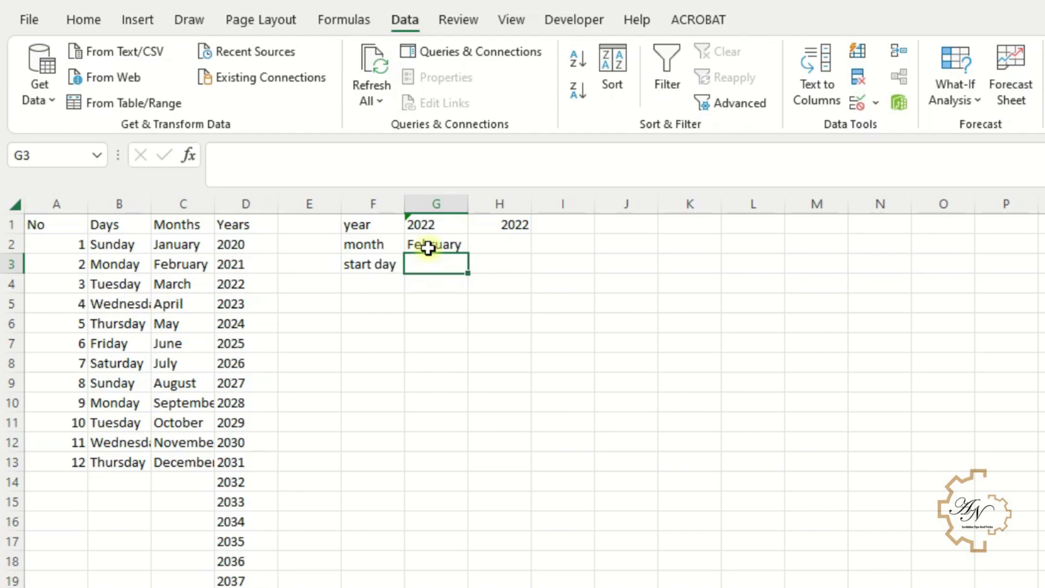
{"action": "left_click", "coordinate": [853, 103]}
{"action": "left_click", "coordinate": [260, 156]}
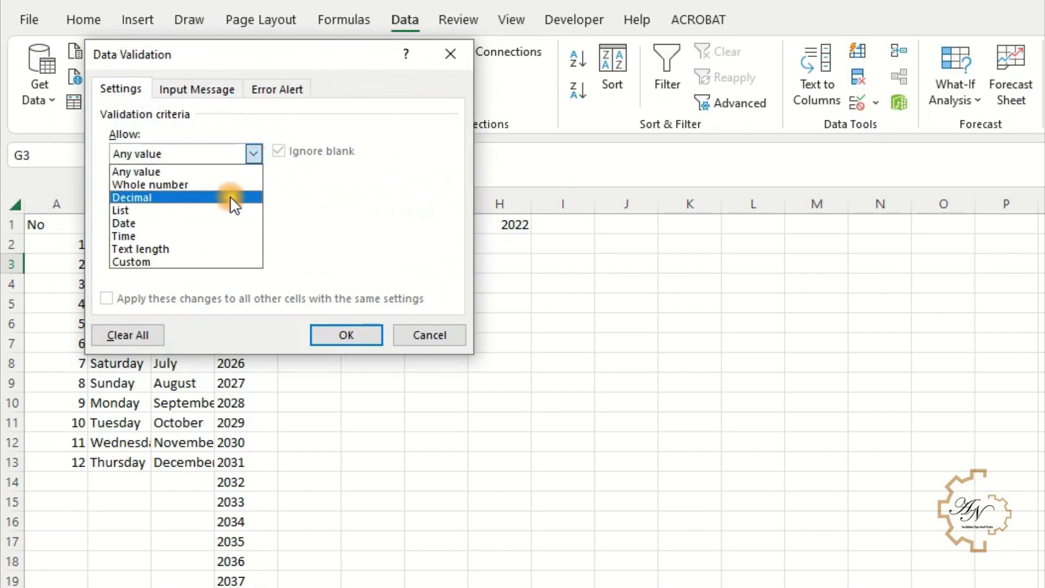
{"action": "left_click", "coordinate": [218, 211]}
{"action": "left_click", "coordinate": [172, 233]}
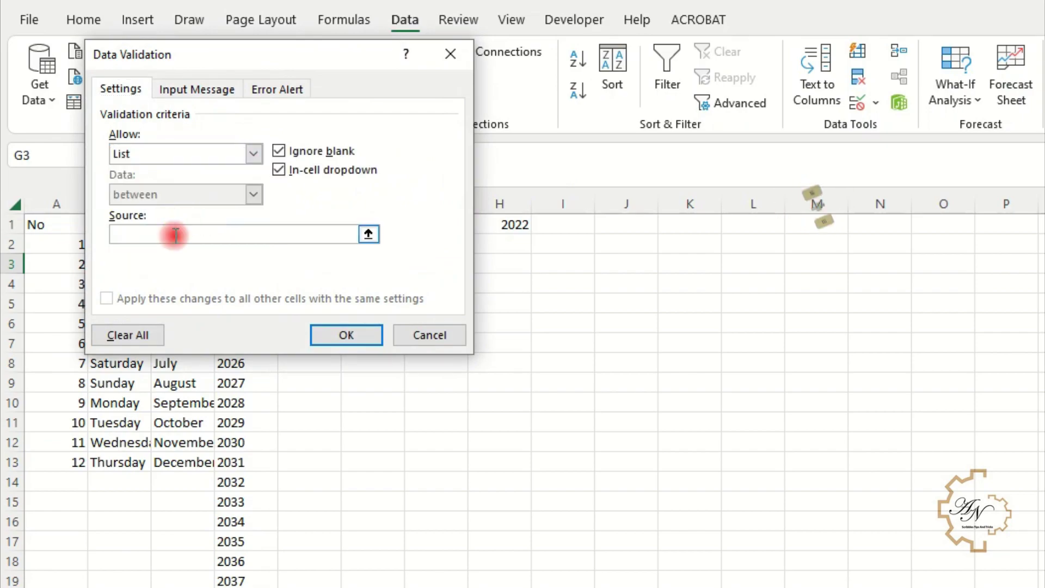
{"action": "key", "text": "F3"}
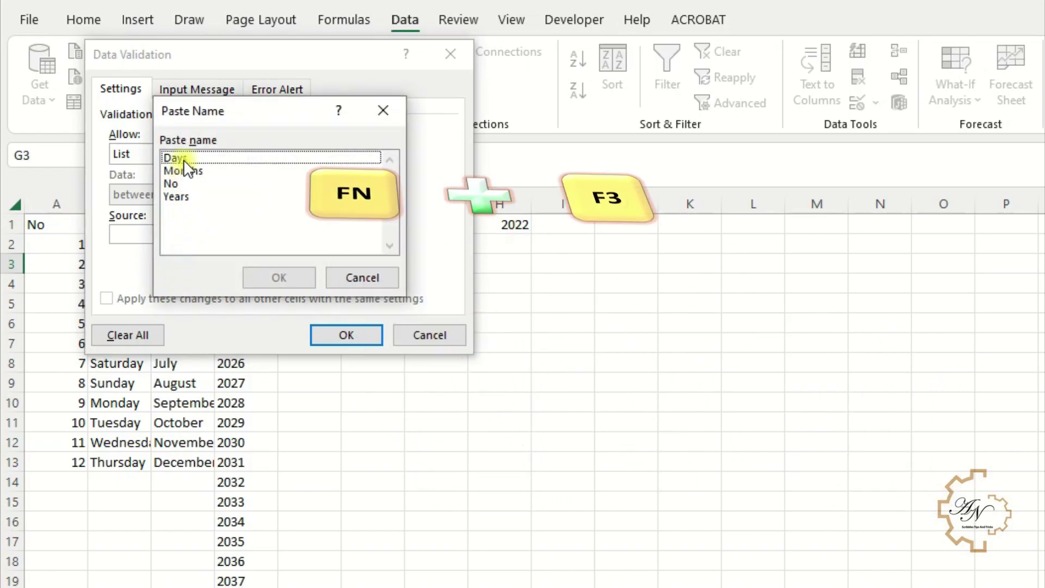
{"action": "double_click", "coordinate": [184, 159]}
{"action": "left_click", "coordinate": [360, 329]}
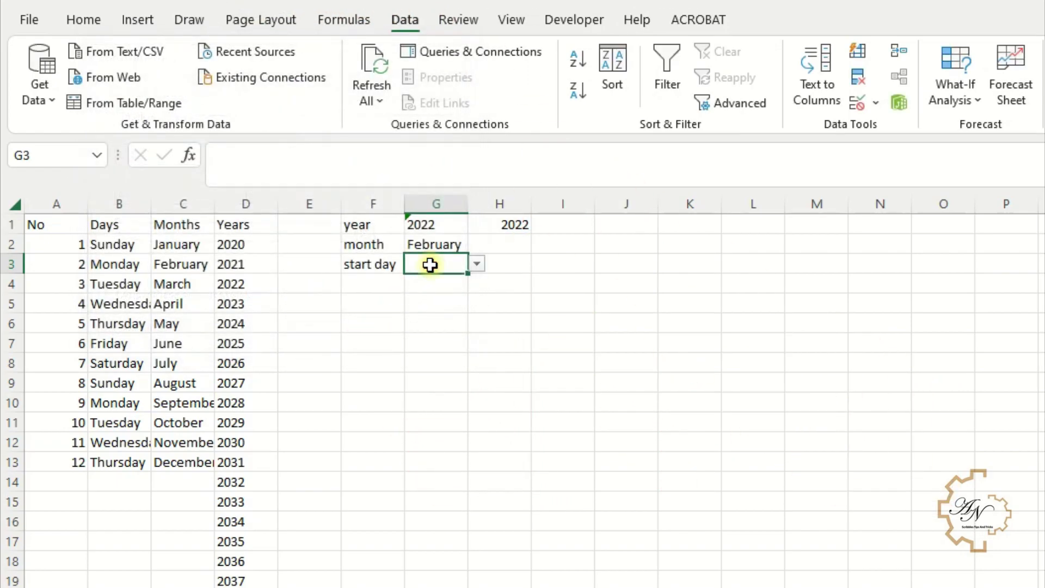
- Choose Sunday from the G3 start-day dropdown
{"action": "left_click", "coordinate": [476, 264]}
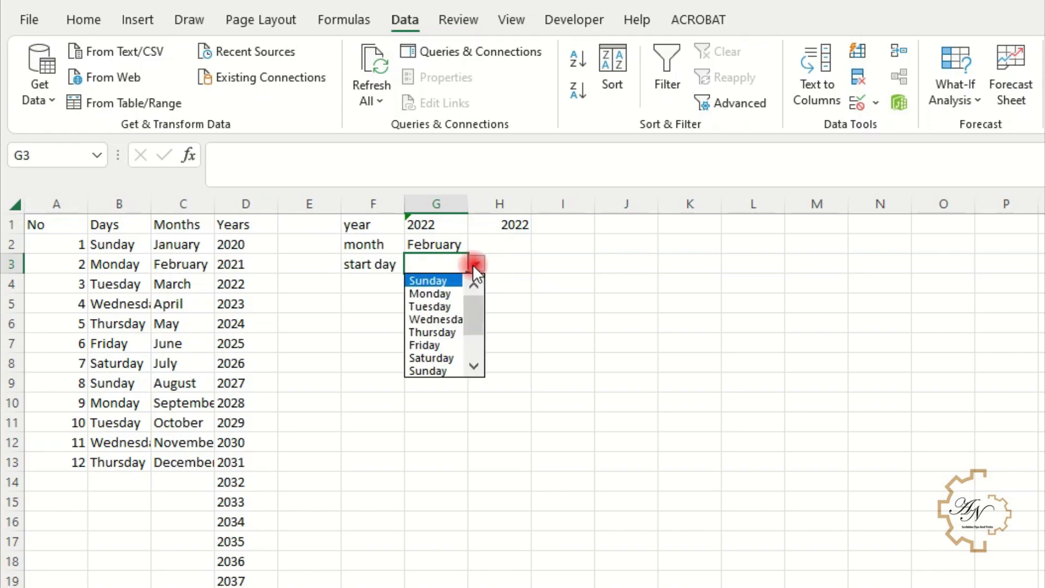
{"action": "left_click", "coordinate": [441, 280]}
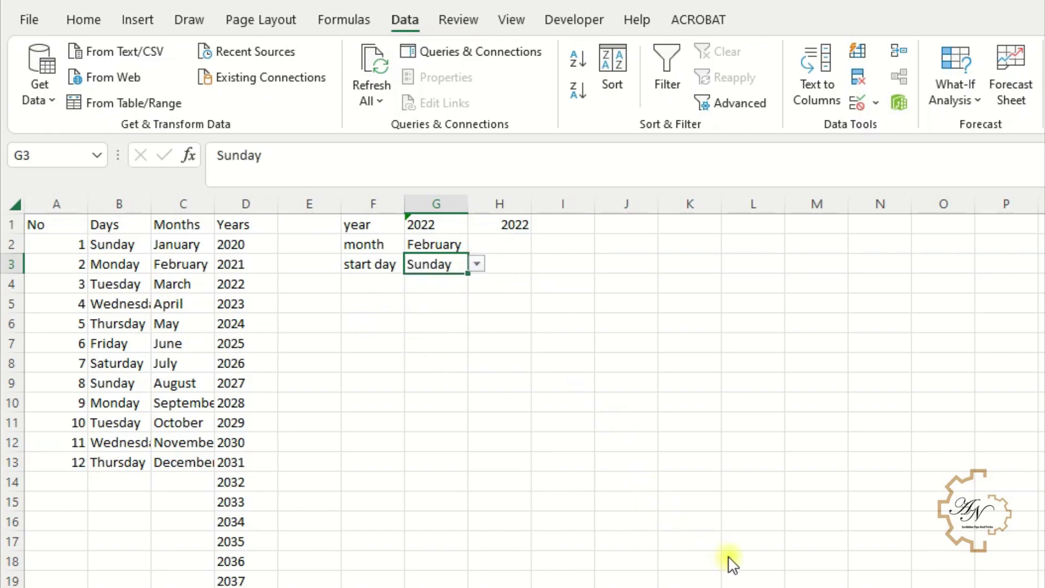
{"action": "left_click", "coordinate": [506, 247]}
- Enter =XLOOKUP(G2,Months,No) in H2 to return the month number
{"action": "type", "text": "=xl"}
{"action": "key", "text": "Tab"}
{"action": "left_click", "coordinate": [425, 242]}
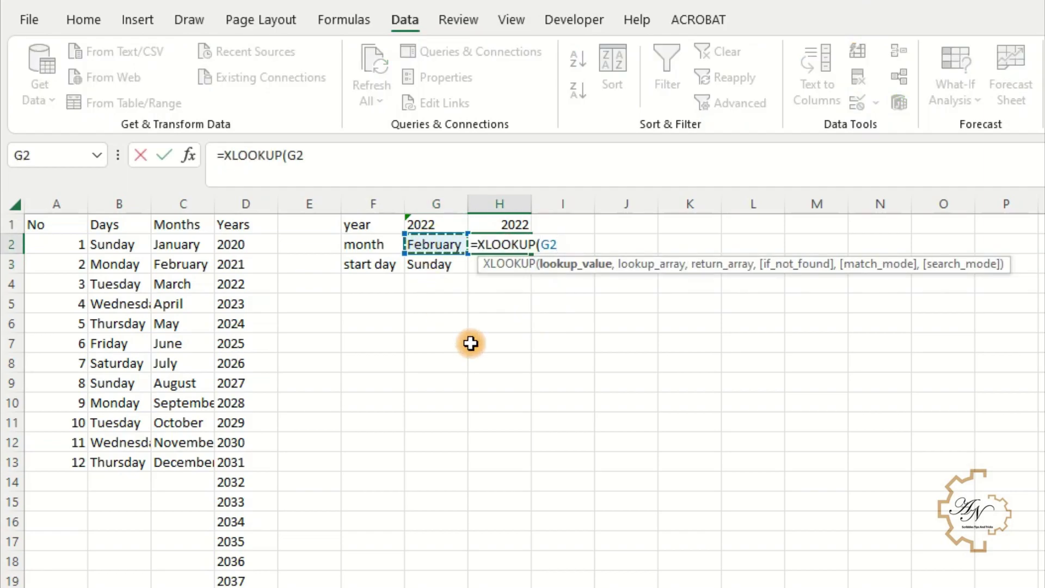
{"action": "type", "text": ","}
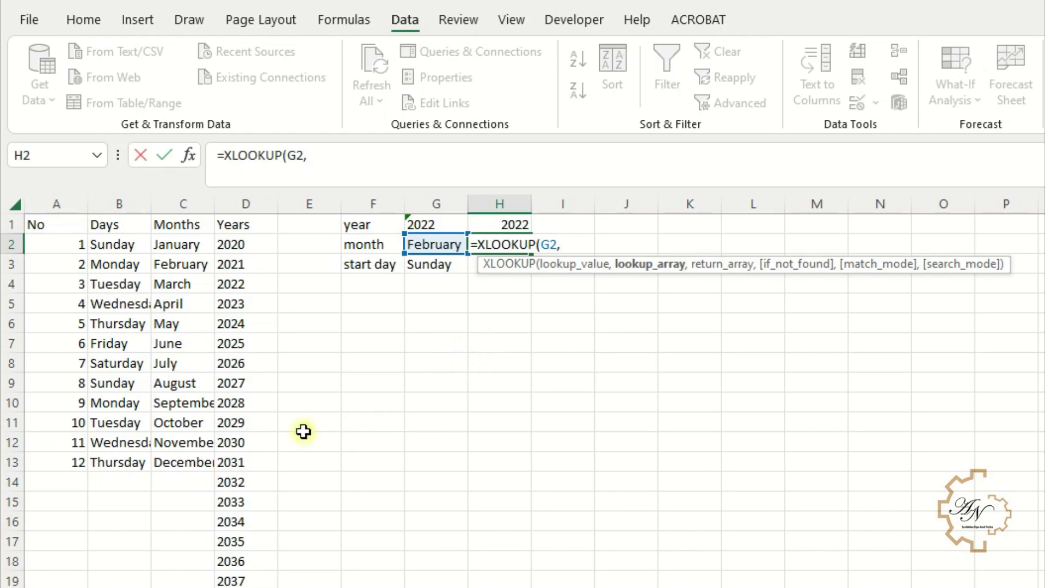
{"action": "type", "text": "mo"}
{"action": "double_click", "coordinate": [602, 349]}
{"action": "type", "text": ","}
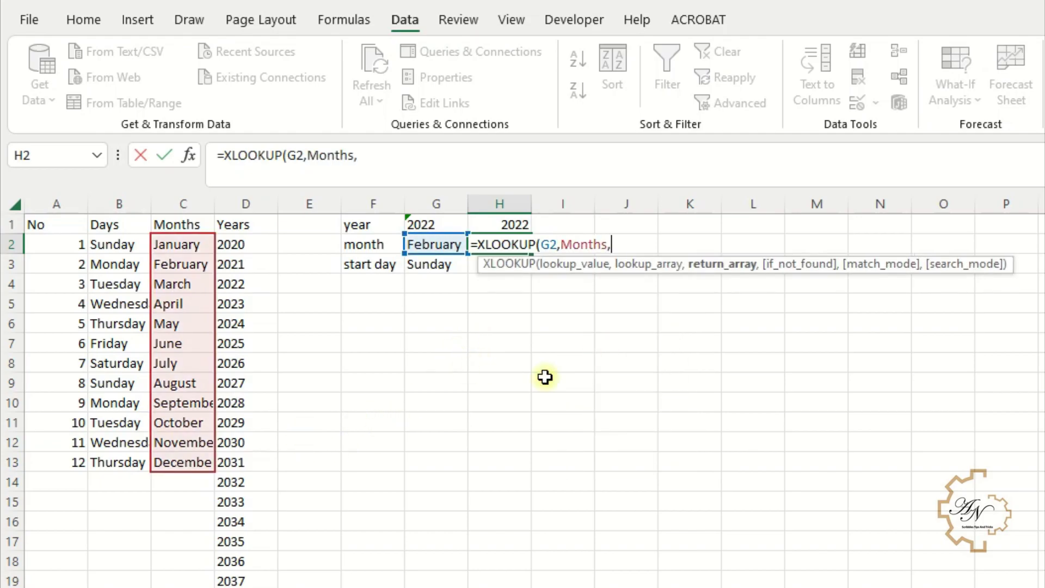
{"action": "type", "text": "no"}
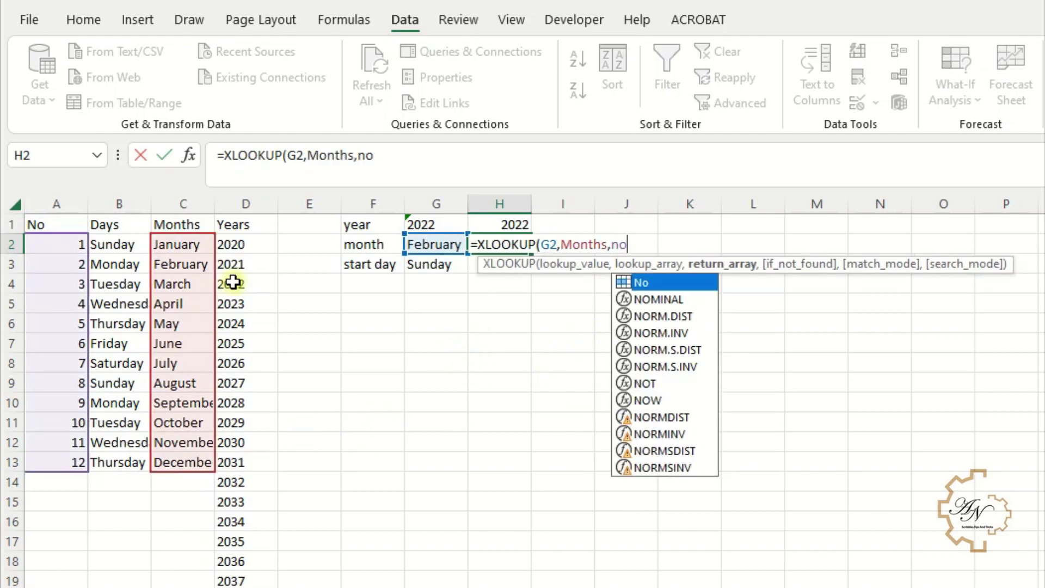
{"action": "double_click", "coordinate": [632, 281]}
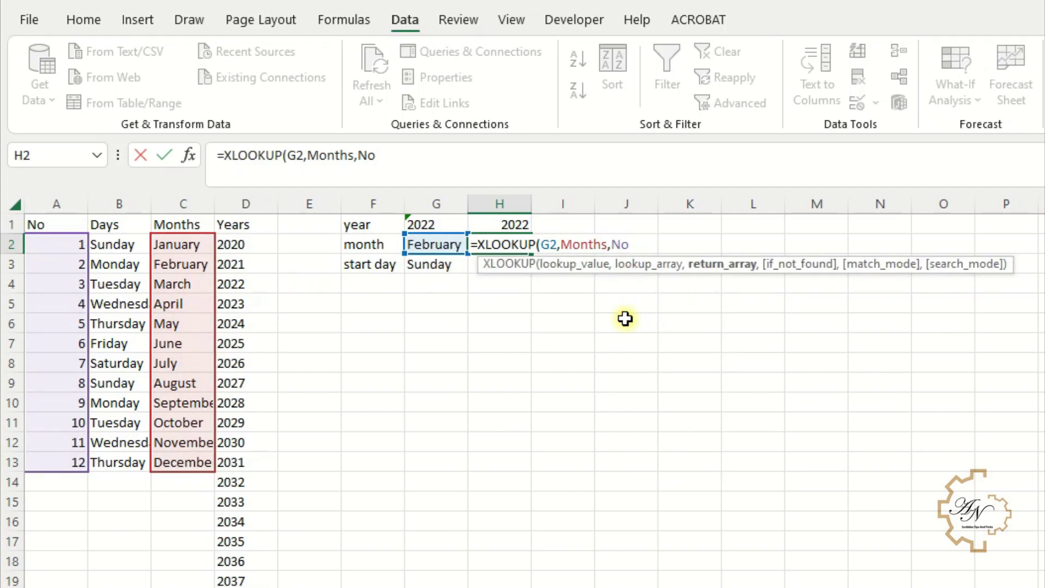
{"action": "type", "text": ")"}
{"action": "key", "text": "Return"}
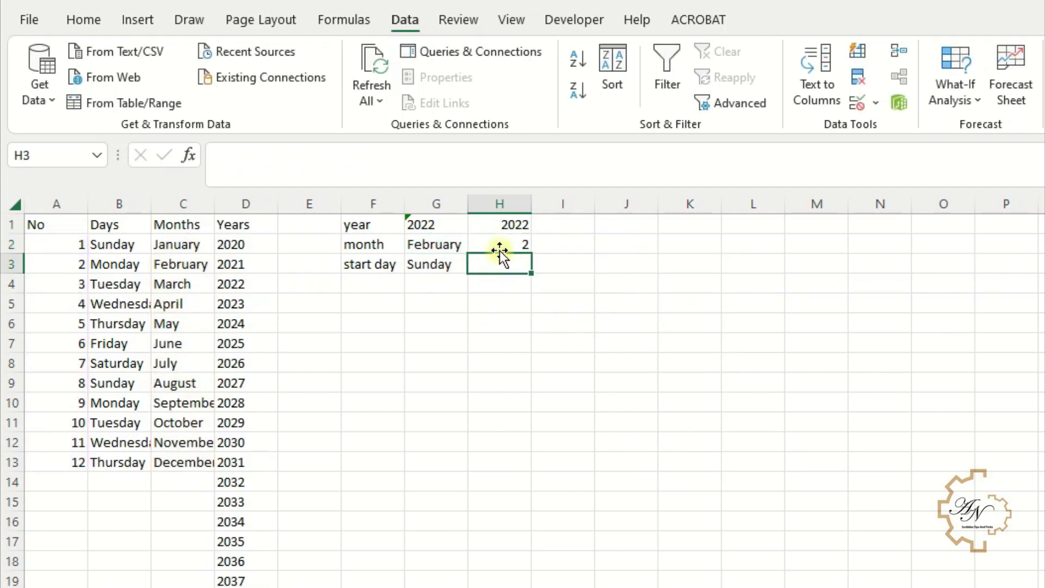
- Switch G2 to May and check that H2 returns 5
{"action": "left_click", "coordinate": [457, 243]}
{"action": "left_click", "coordinate": [476, 245]}
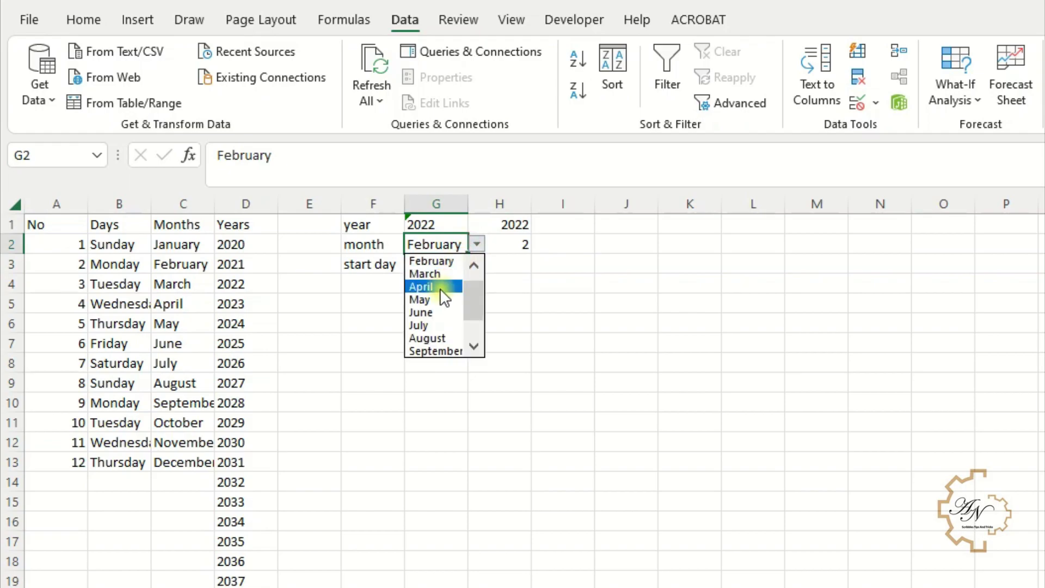
{"action": "left_click", "coordinate": [439, 290]}
{"action": "left_click", "coordinate": [512, 244]}
- Enter =XLOOKUP(G3,Days,No) in H3 to return the start-day number
{"action": "left_click", "coordinate": [490, 263]}
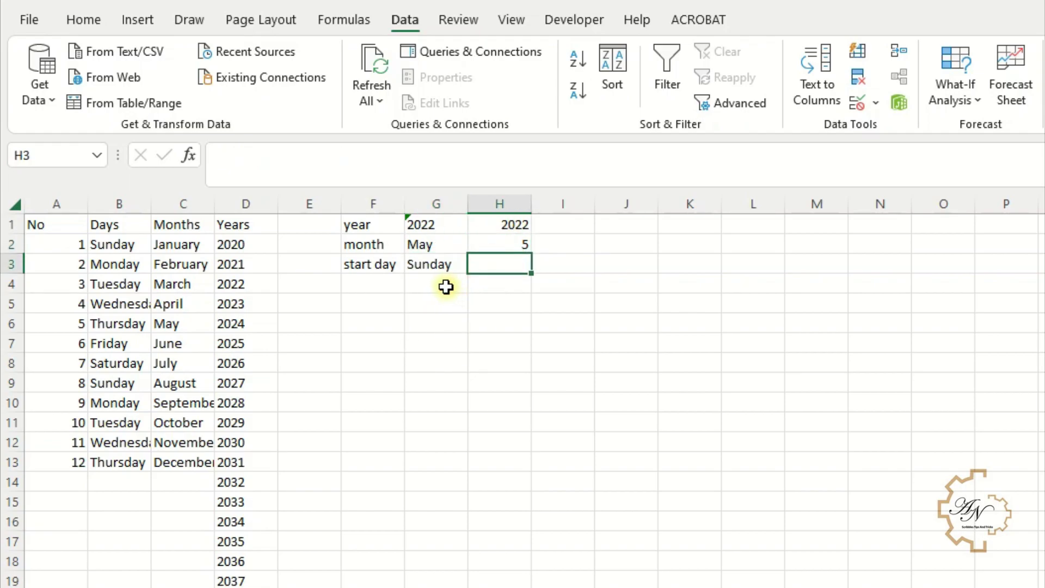
{"action": "type", "text": "=xl"}
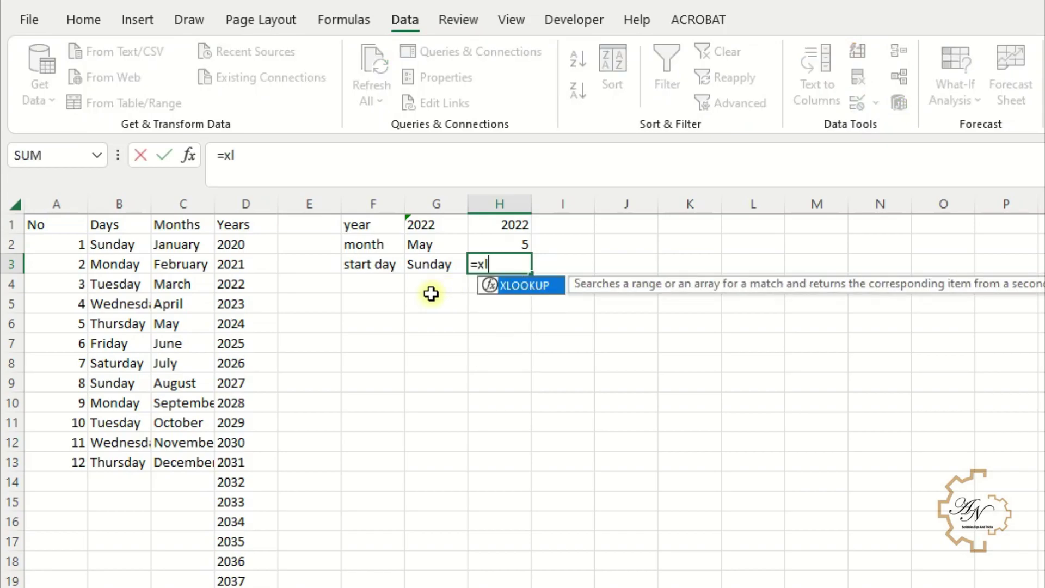
{"action": "key", "text": "Tab"}
{"action": "left_click", "coordinate": [416, 263]}
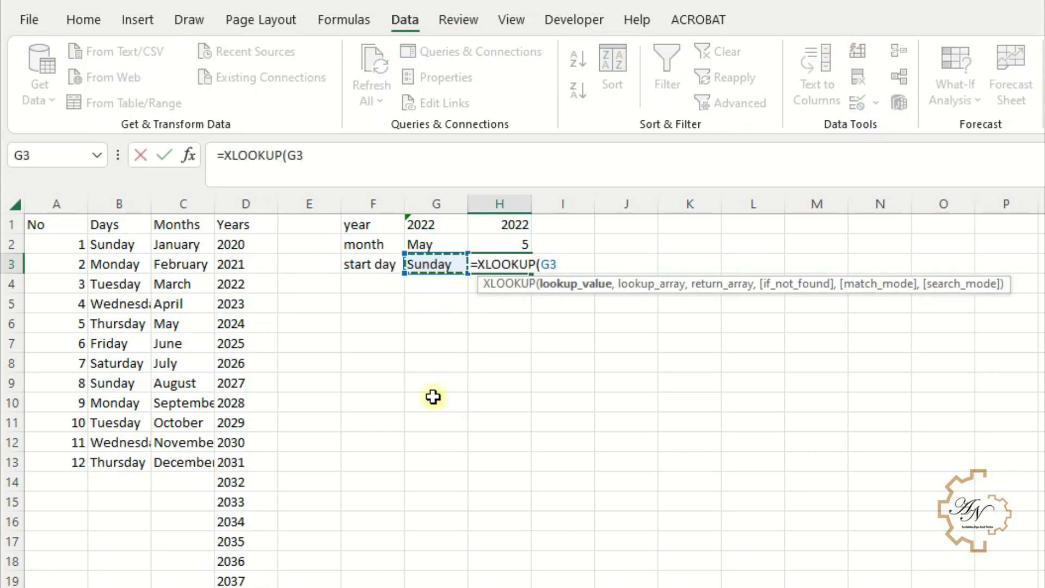
{"action": "type", "text": ","}
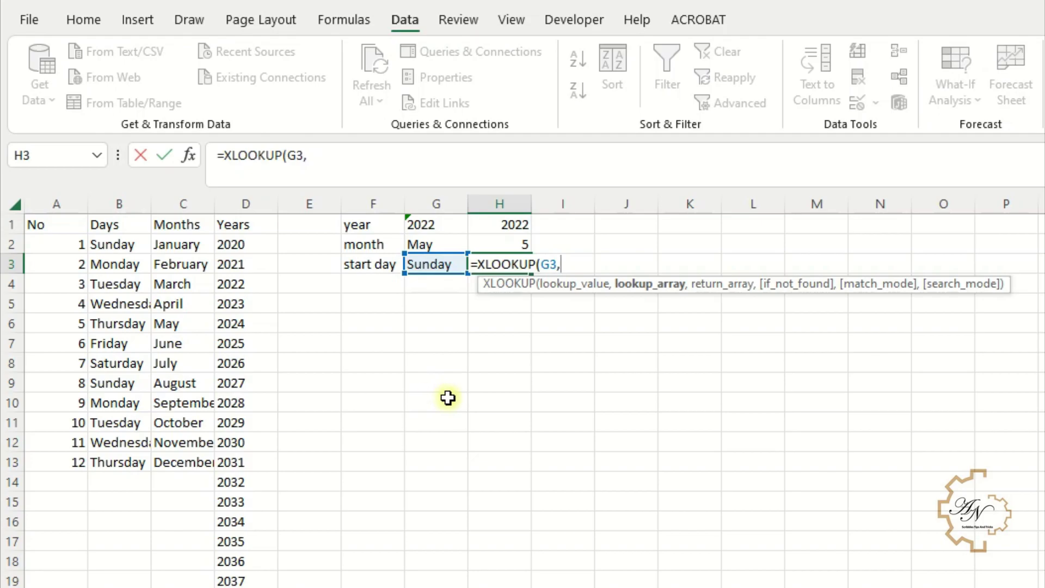
{"action": "type", "text": "da"}
{"action": "double_click", "coordinate": [592, 364]}
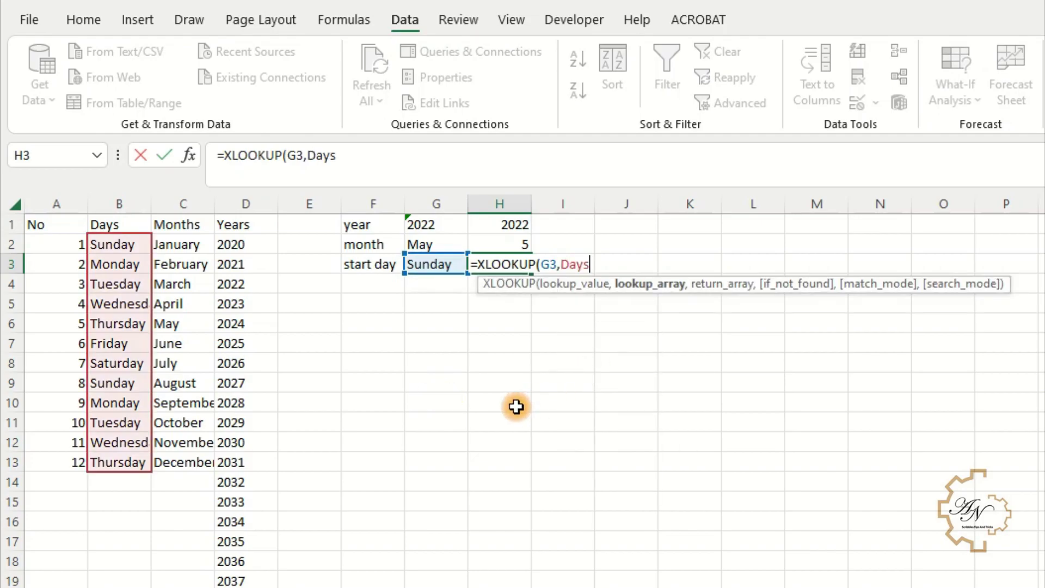
{"action": "type", "text": ",no"}
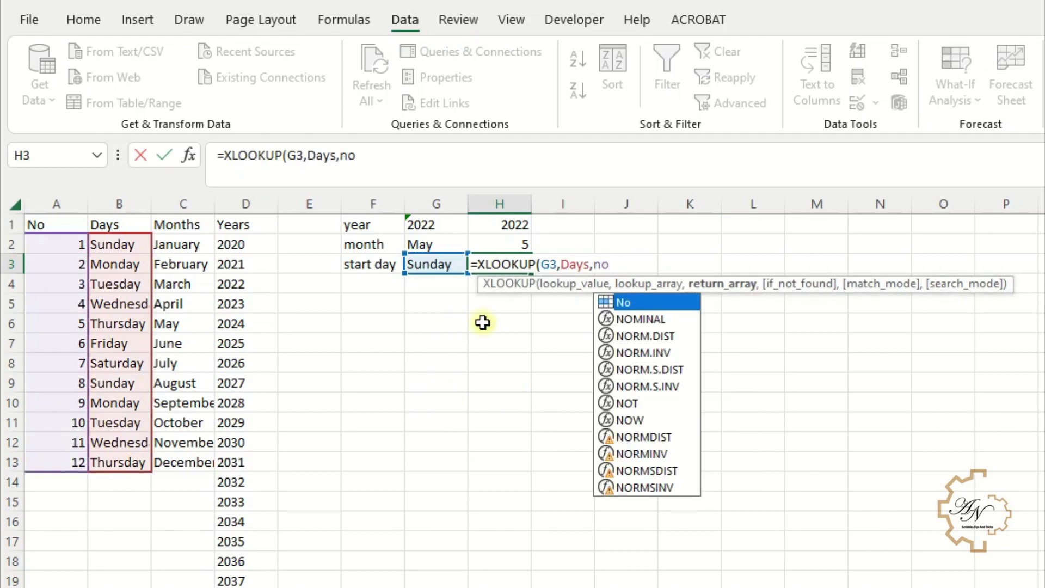
{"action": "double_click", "coordinate": [623, 303]}
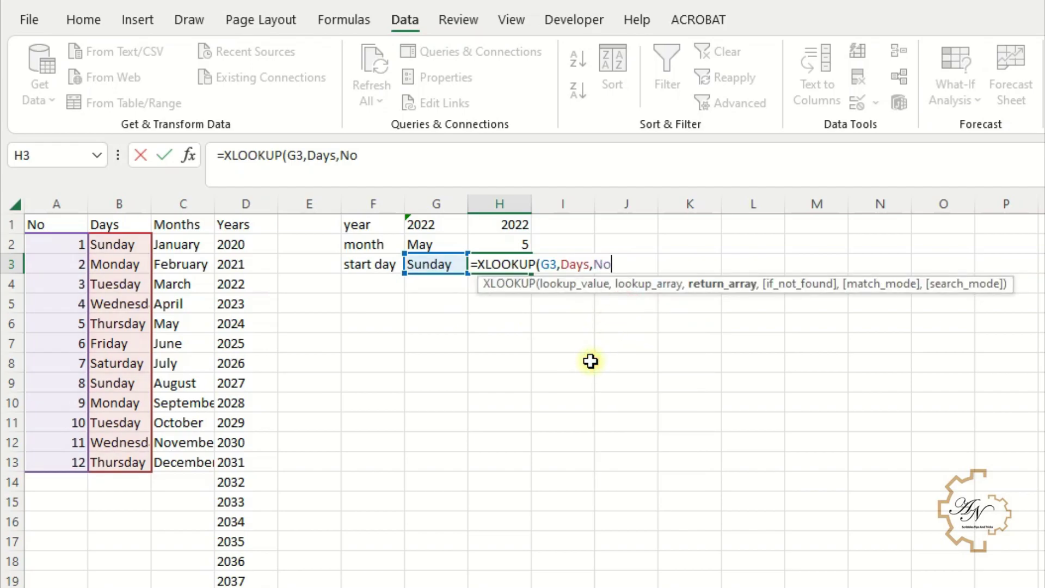
{"action": "key", "text": "Return"}
- Test the G3 dropdown with Tuesday, then set it back to Sunday
{"action": "left_click", "coordinate": [447, 265]}
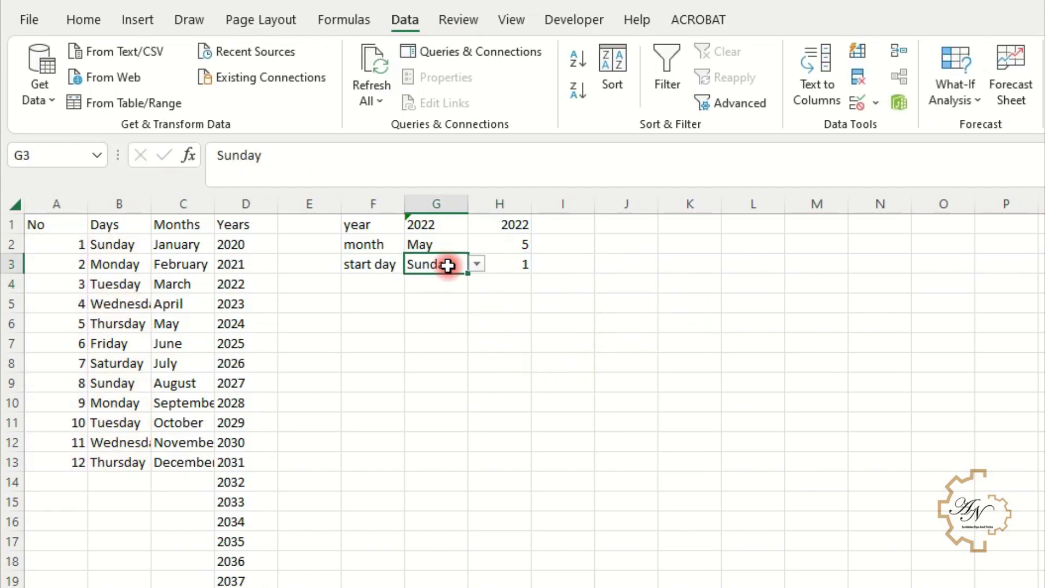
{"action": "left_click", "coordinate": [479, 264]}
{"action": "left_click", "coordinate": [441, 302]}
{"action": "left_click", "coordinate": [477, 265]}
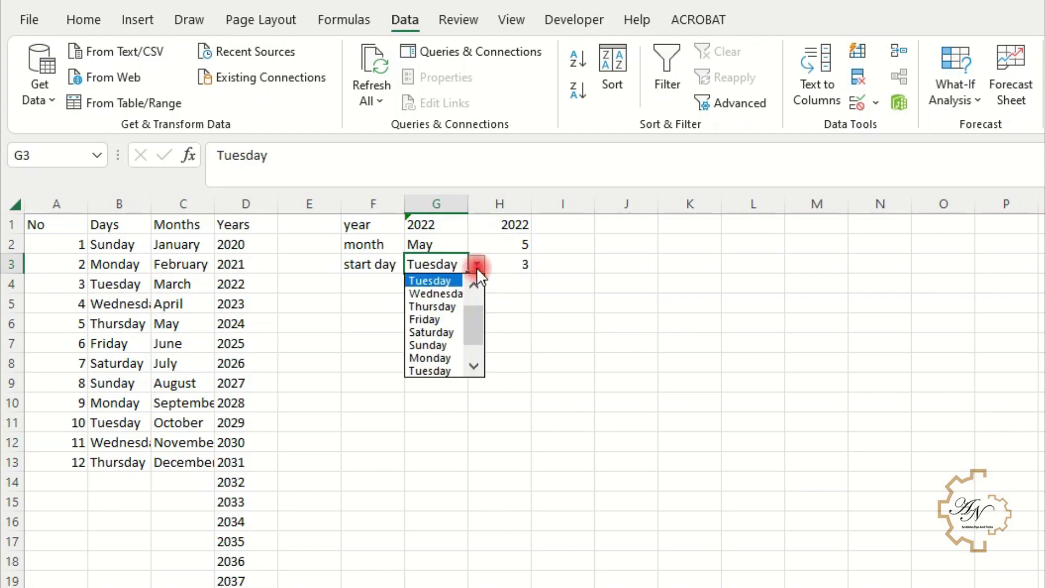
{"action": "left_click", "coordinate": [428, 345]}
{"action": "left_click", "coordinate": [392, 280]}
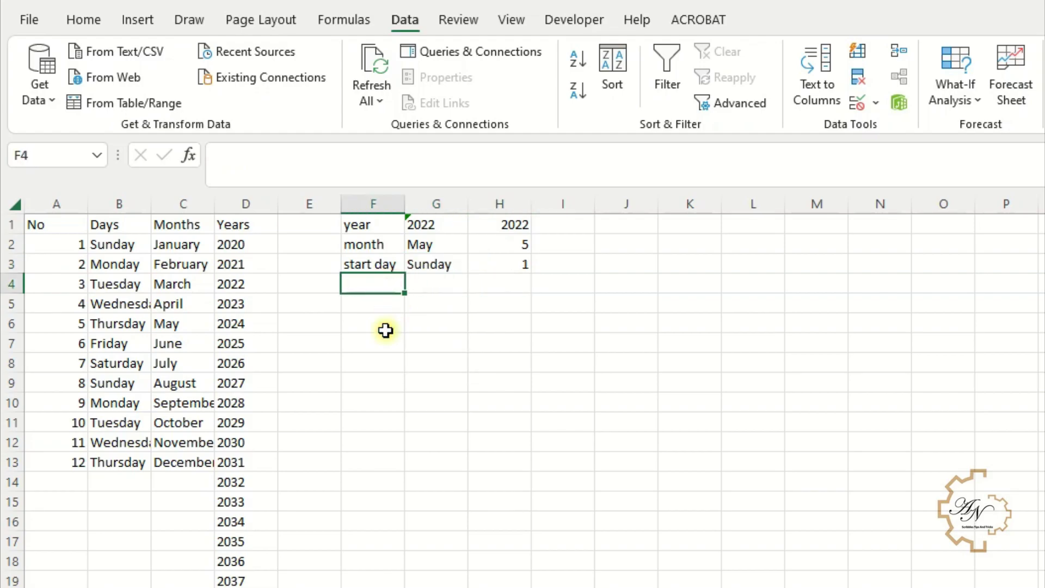
- Label F4 'Date' and enter =DATE(H1,H2,1) in G4, showing 5/1/2022
{"action": "type", "text": "Date"}
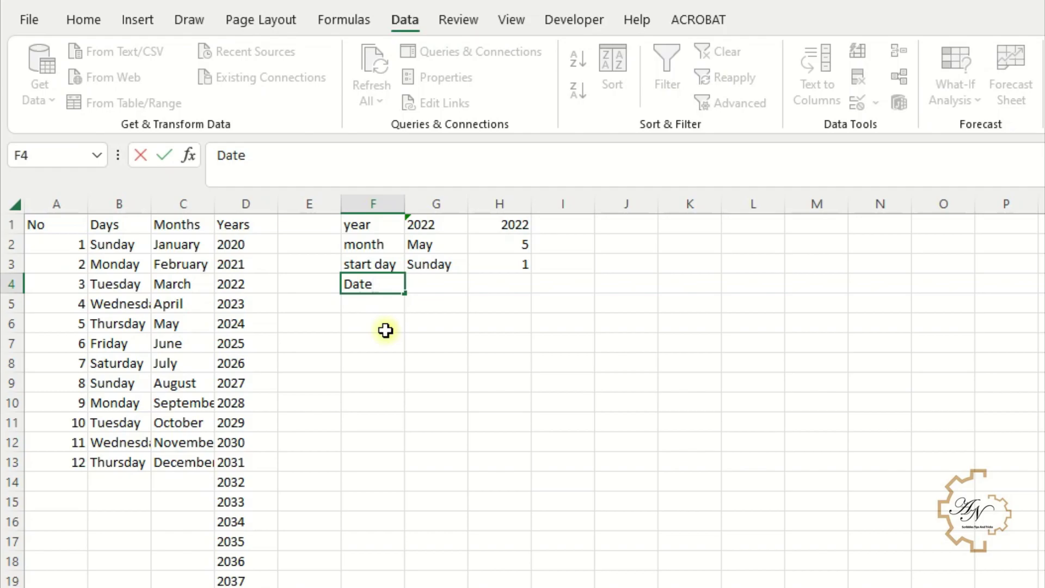
{"action": "key", "text": "Tab"}
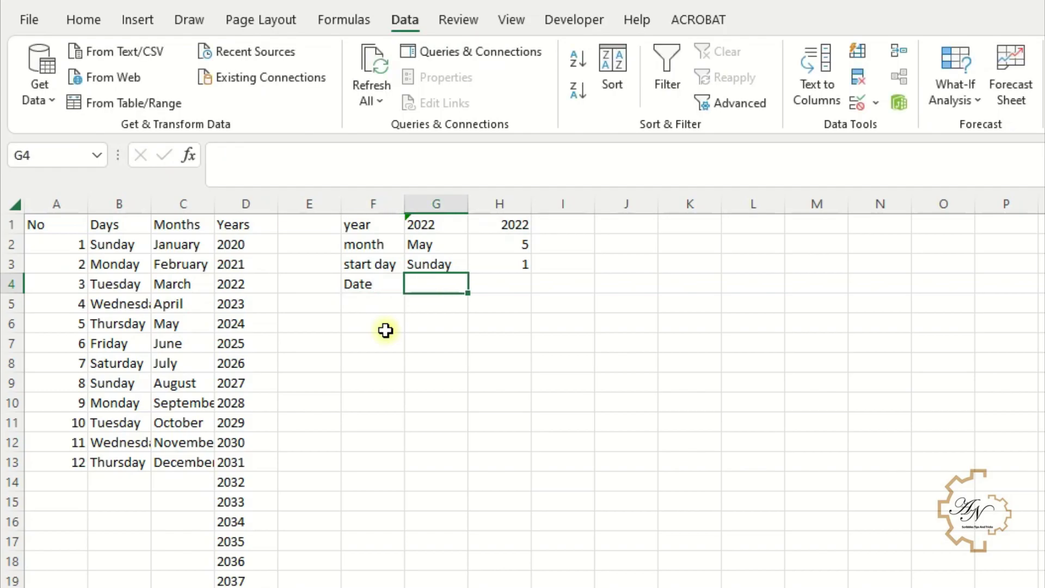
{"action": "type", "text": "=dat"}
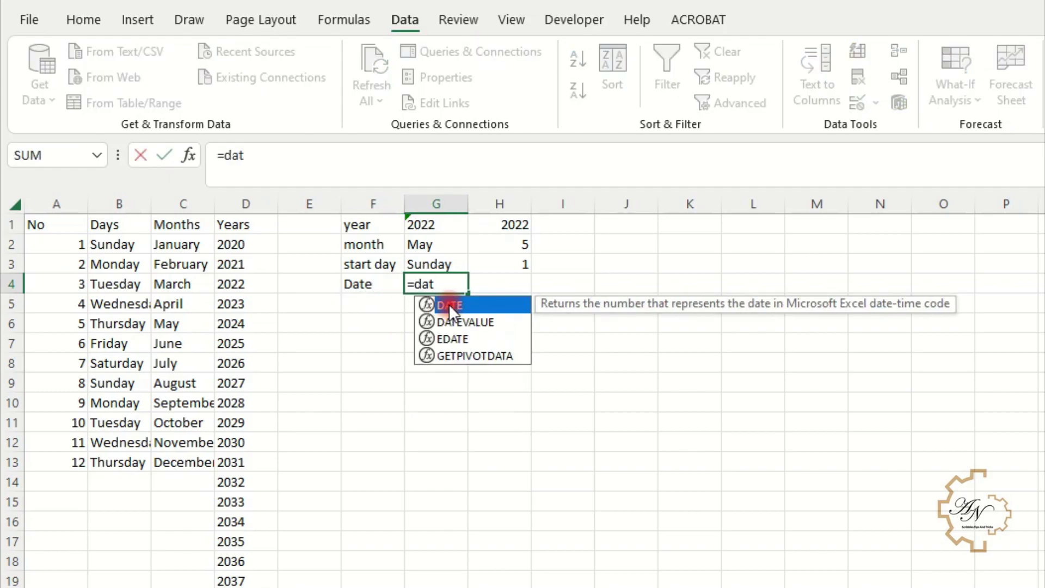
{"action": "double_click", "coordinate": [448, 305]}
{"action": "left_click", "coordinate": [514, 225]}
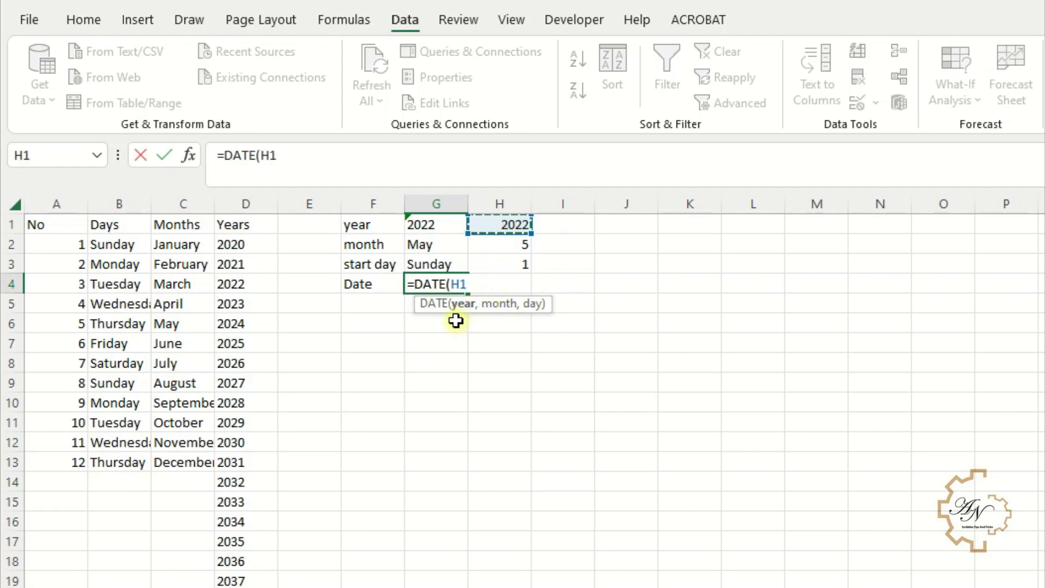
{"action": "type", "text": ","}
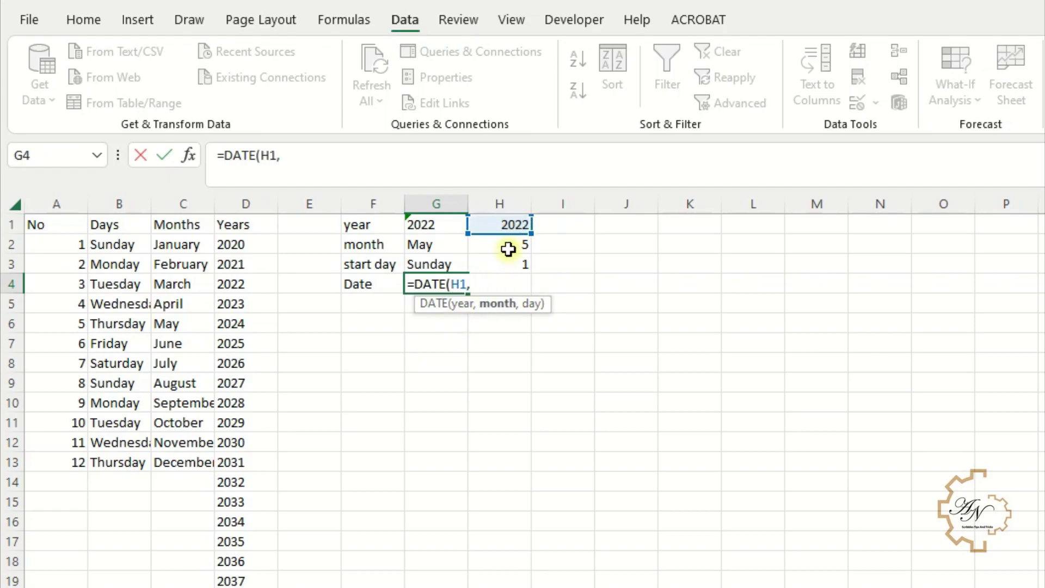
{"action": "left_click", "coordinate": [508, 248]}
{"action": "type", "text": ","}
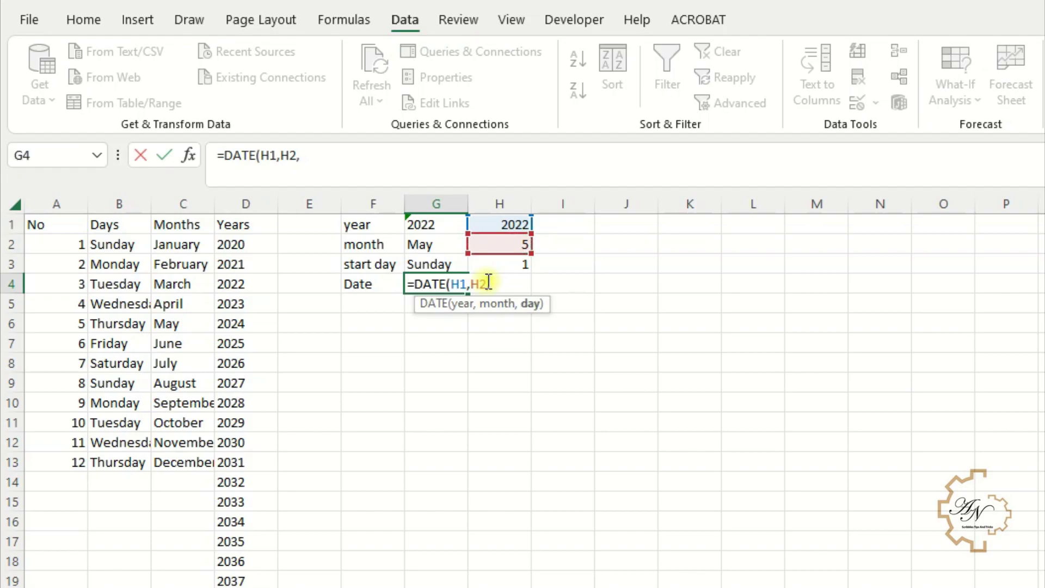
{"action": "type", "text": "1"}
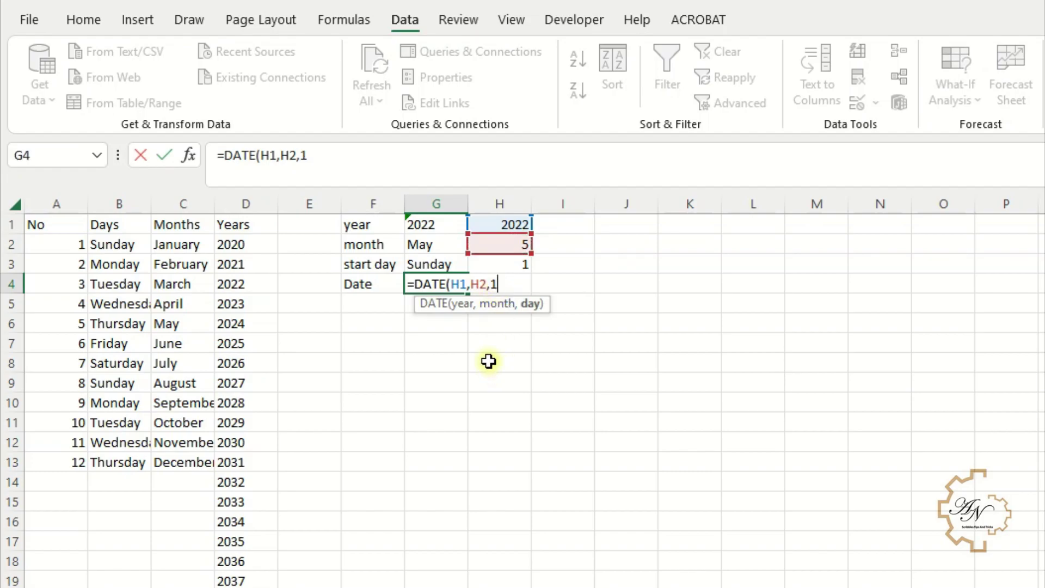
{"action": "type", "text": ")"}
{"action": "key", "text": "Return"}
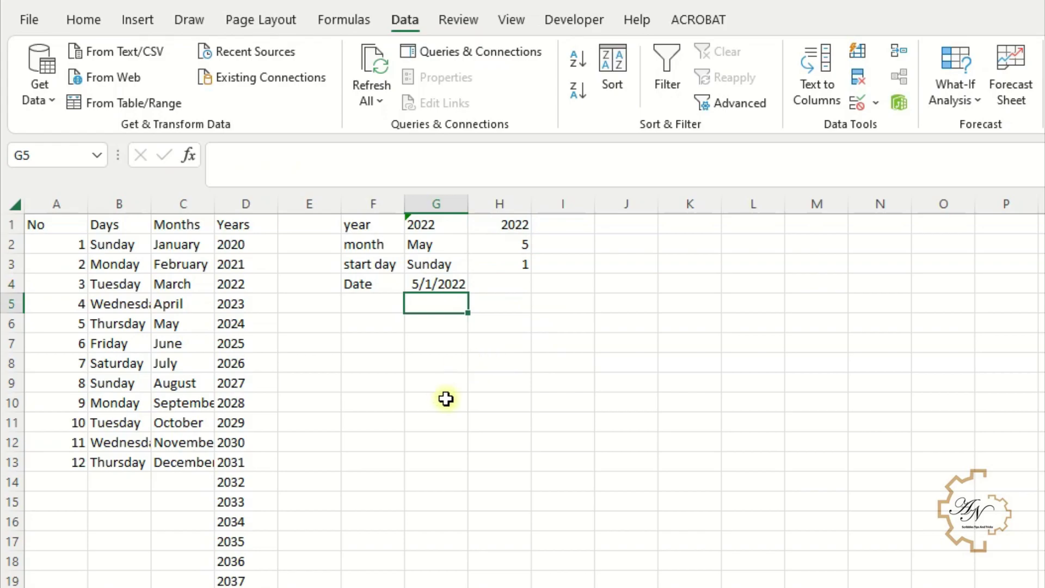
- Enter =TEXT(G4,"Dddd") in H4 to show the first day's weekday name
{"action": "key", "text": "Up"}
{"action": "key", "text": "Right"}
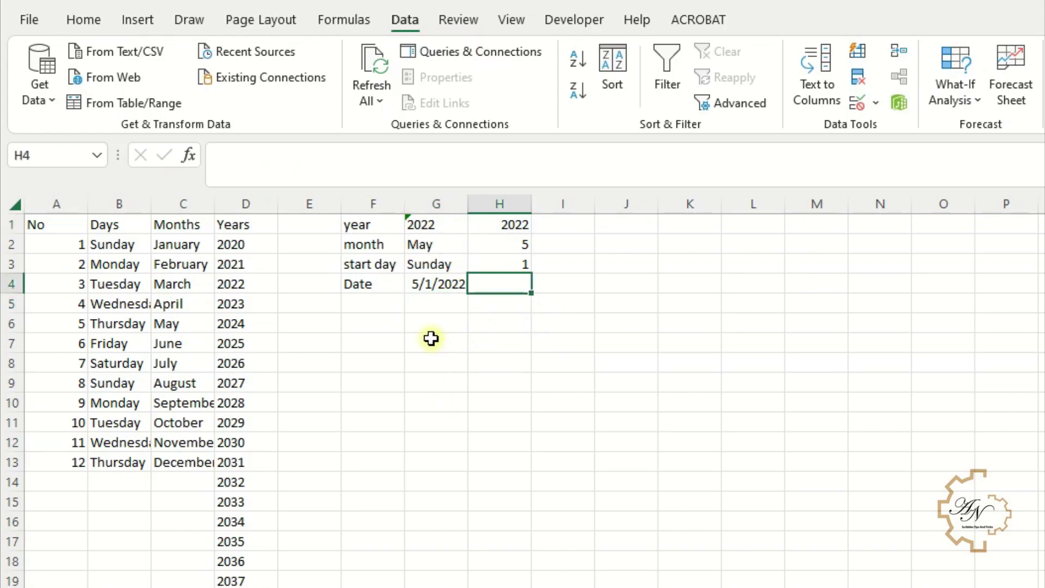
{"action": "left_click", "coordinate": [448, 283]}
{"action": "left_click", "coordinate": [488, 284]}
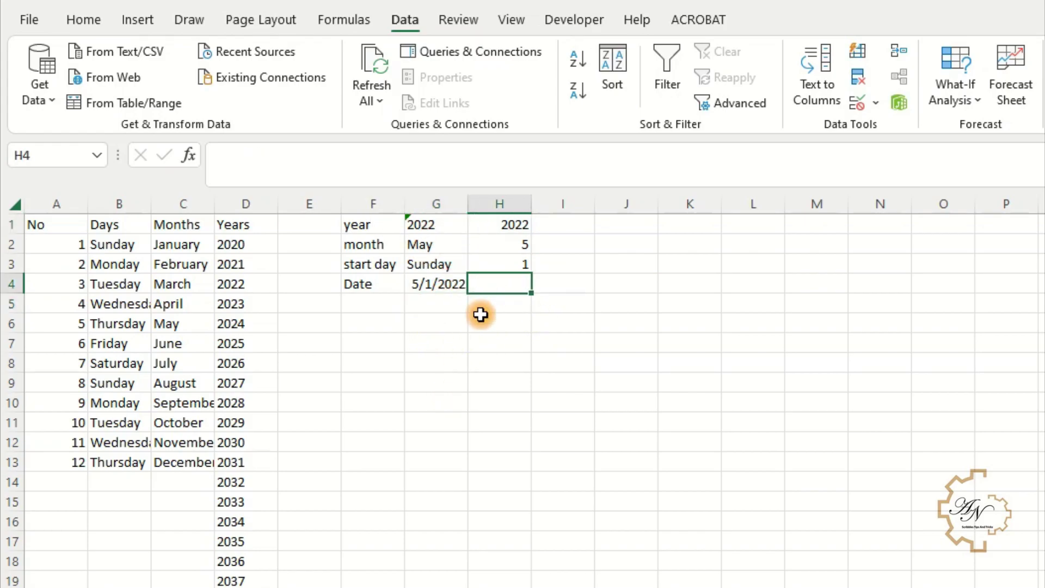
{"action": "left_click", "coordinate": [442, 288]}
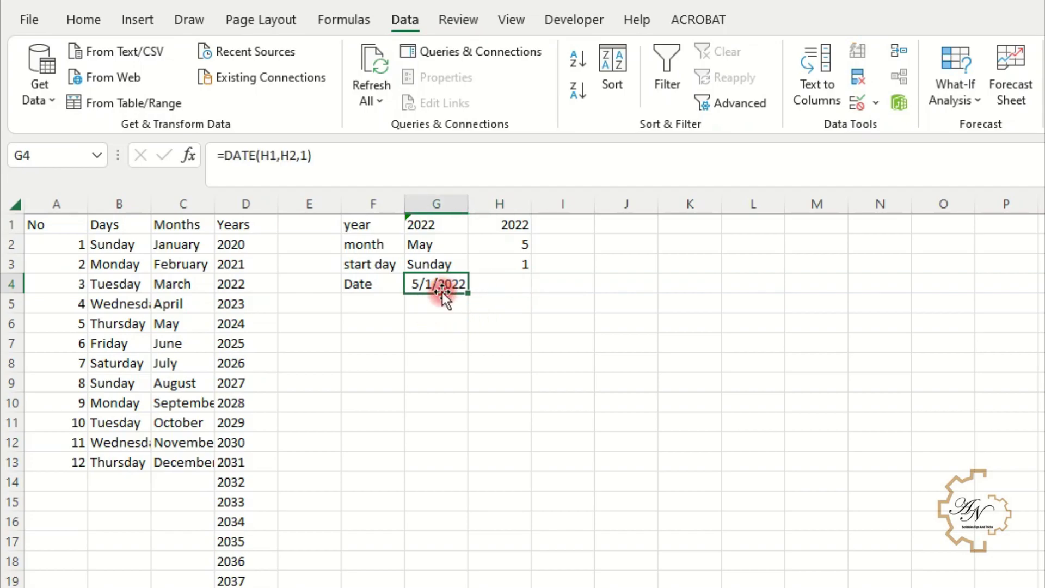
{"action": "left_click", "coordinate": [493, 285]}
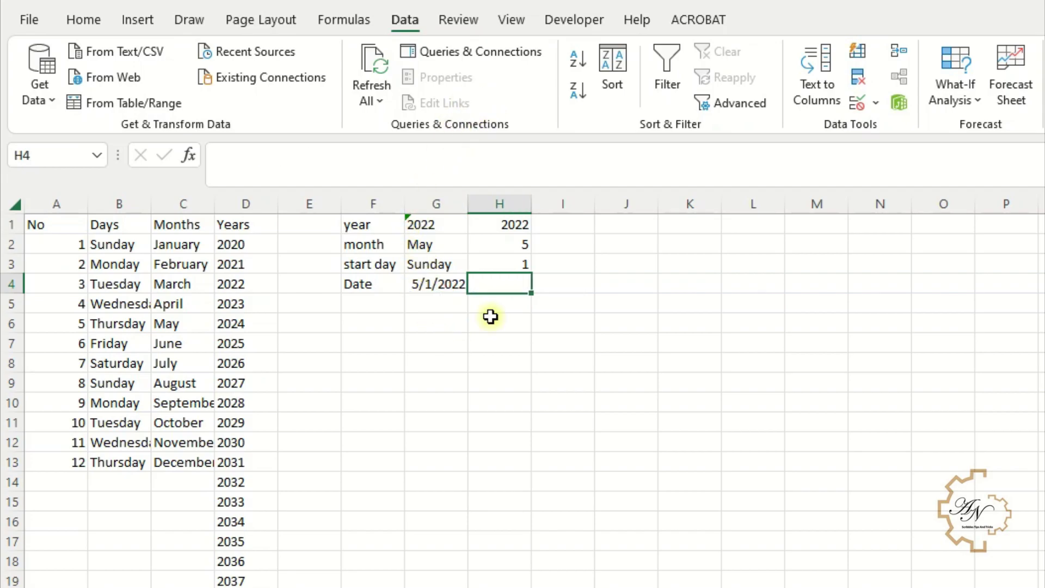
{"action": "type", "text": "=te"}
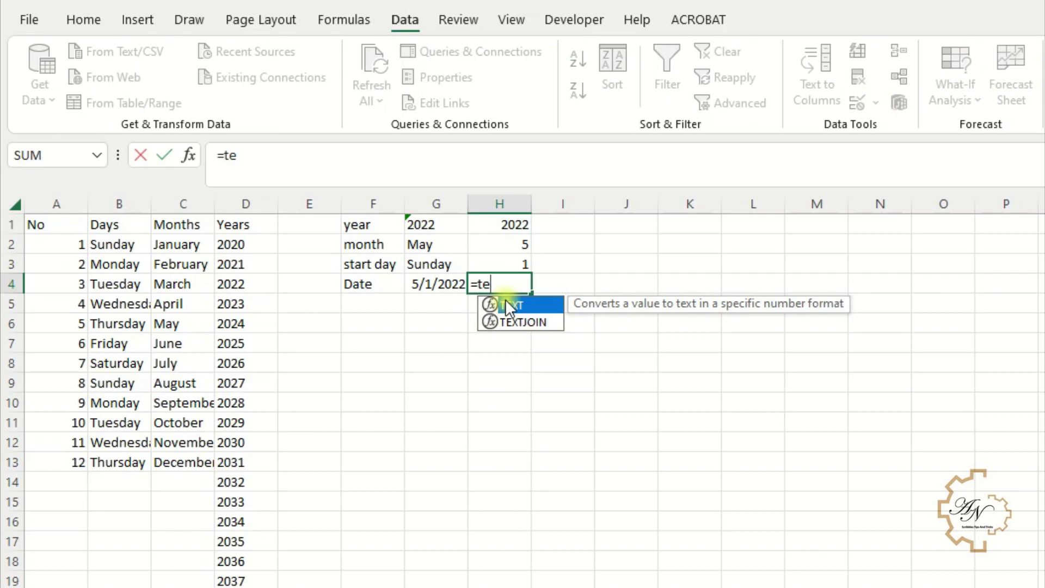
{"action": "double_click", "coordinate": [505, 305]}
{"action": "left_click", "coordinate": [433, 283]}
{"action": "type", "text": ",\"Dd"}
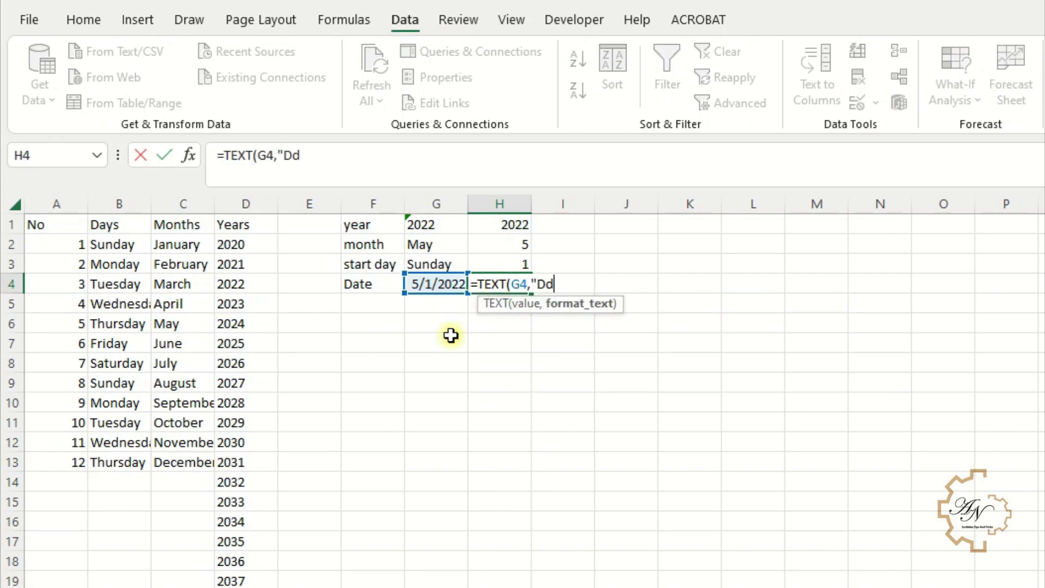
{"action": "type", "text": "dd\""}
{"action": "key", "text": "Return"}
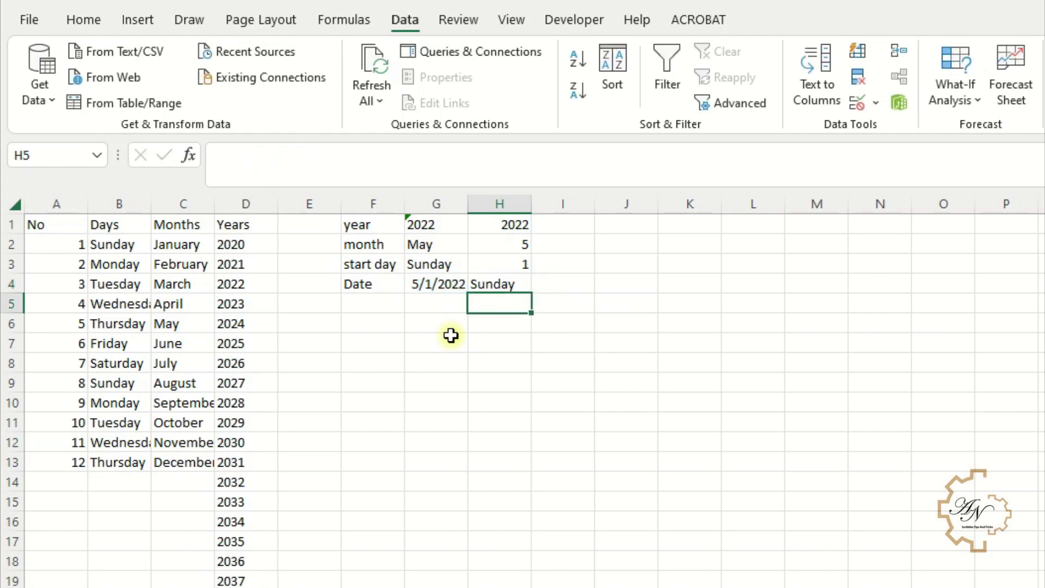
{"action": "left_click", "coordinate": [486, 285]}
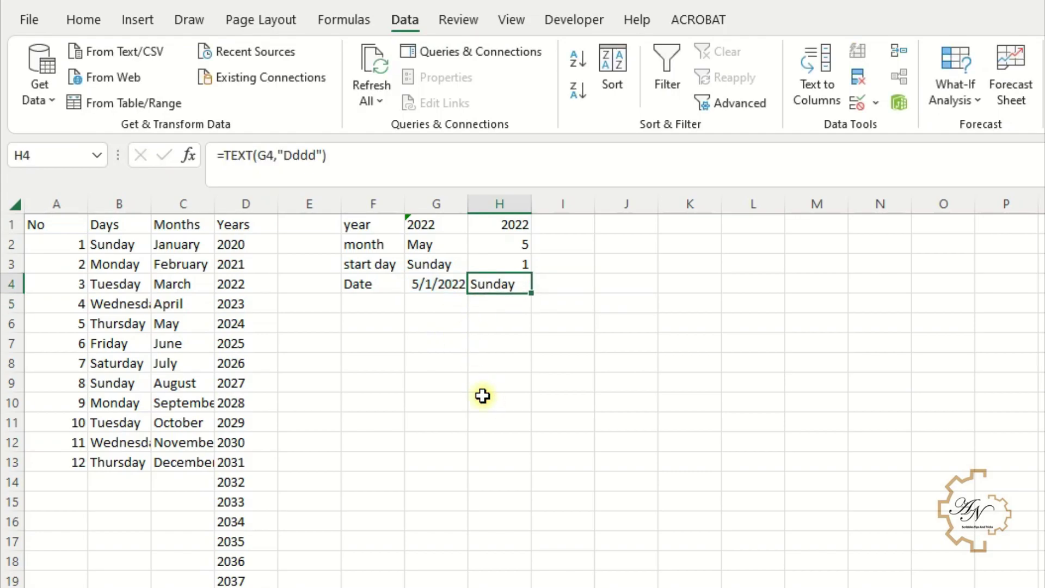
- Replace H4's formula with =WEEKDAY(G4) and compare it against the date in G4
{"action": "type", "text": "="}
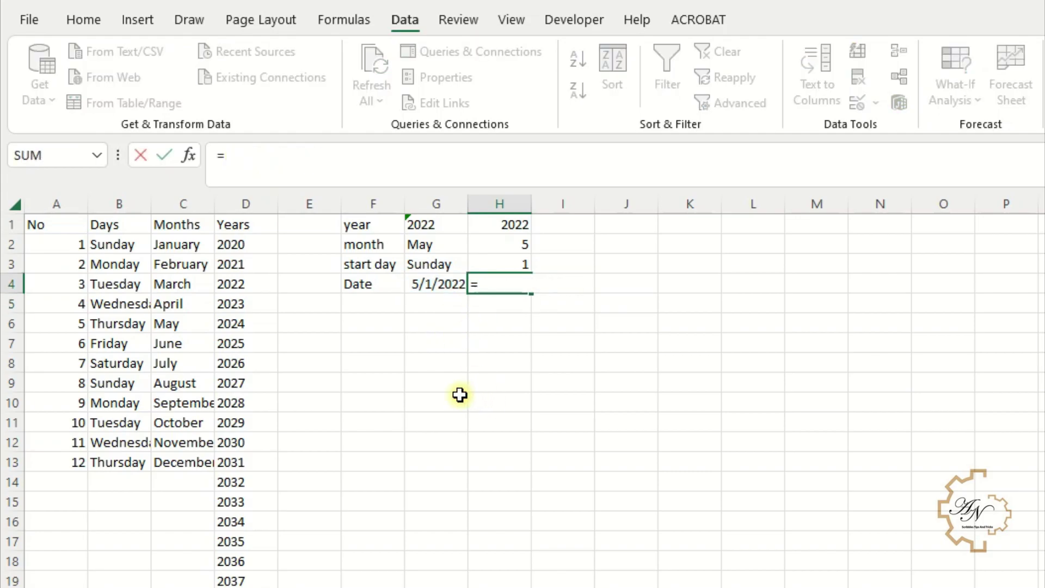
{"action": "type", "text": "w"}
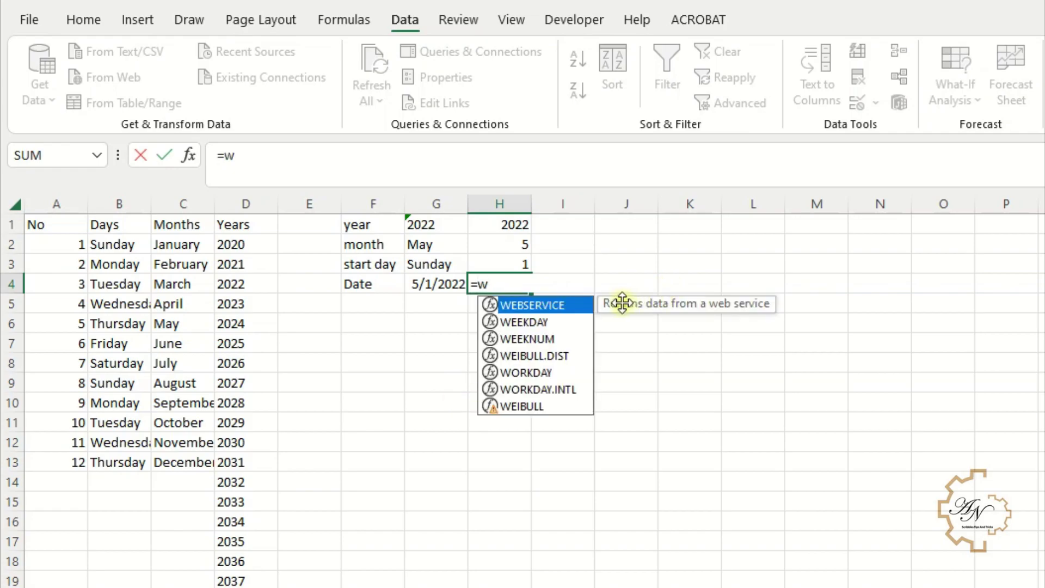
{"action": "double_click", "coordinate": [538, 322]}
{"action": "left_click", "coordinate": [415, 282]}
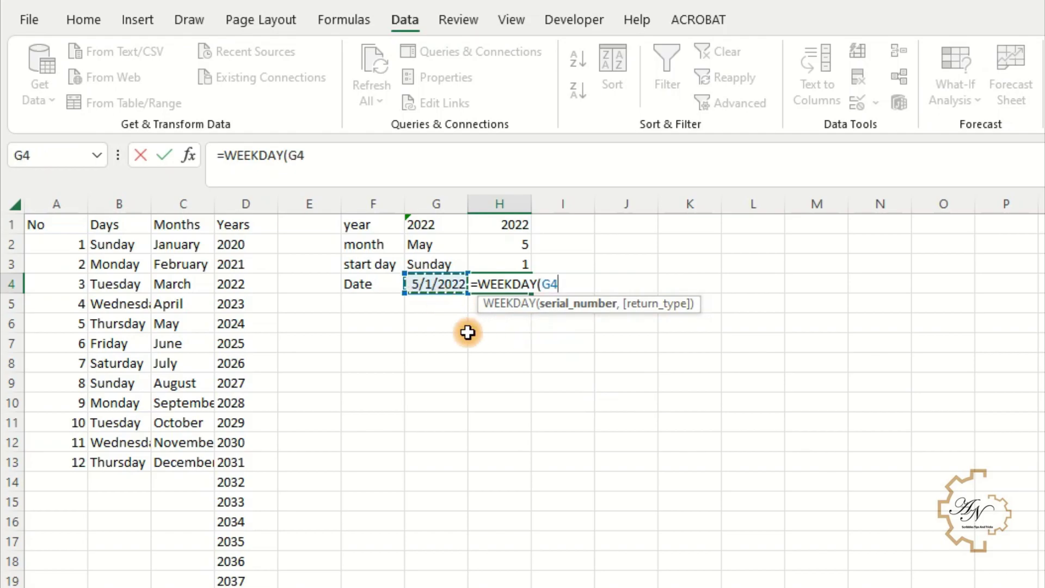
{"action": "key", "text": "Return"}
{"action": "left_click", "coordinate": [504, 284]}
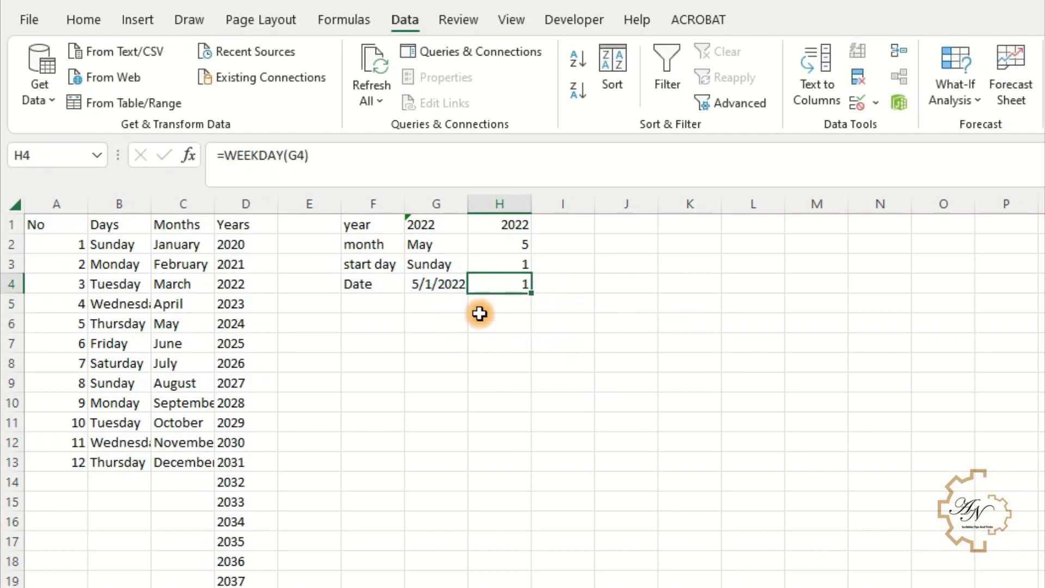
{"action": "left_click", "coordinate": [436, 284]}
{"action": "left_click", "coordinate": [481, 283]}
{"action": "left_click", "coordinate": [436, 284]}
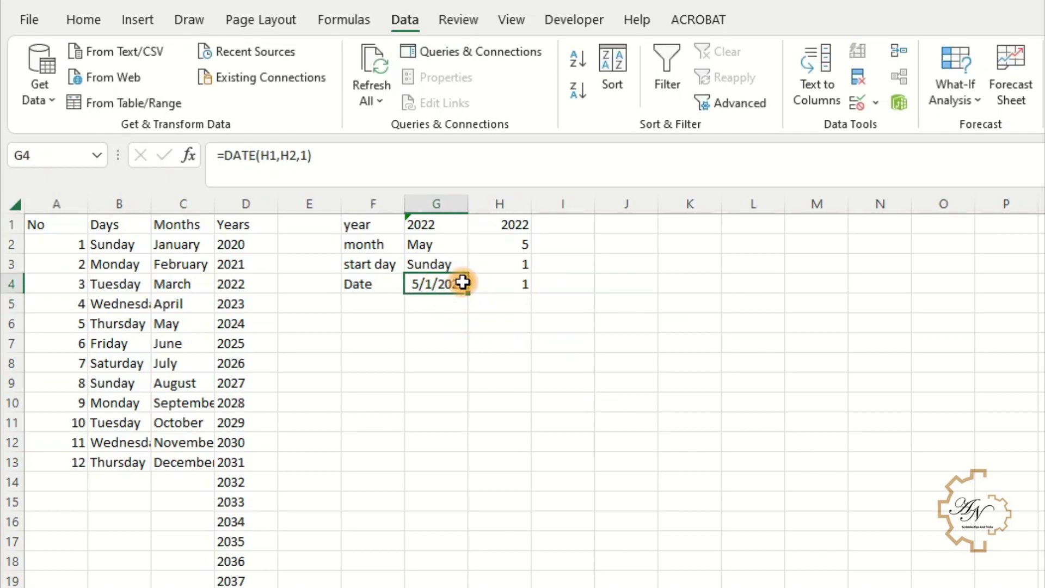
{"action": "left_click", "coordinate": [486, 283]}
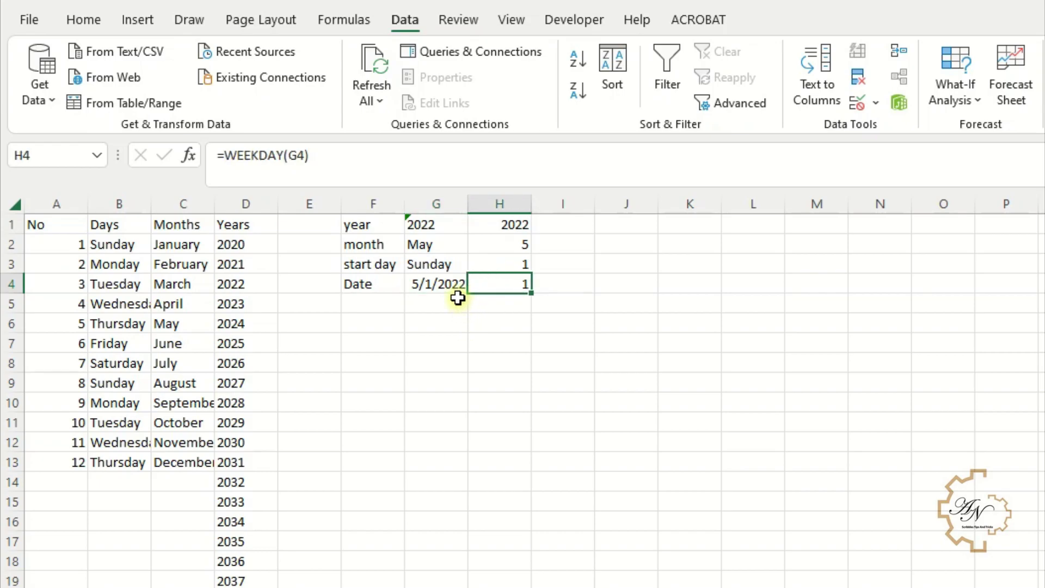
{"action": "left_click", "coordinate": [434, 287]}
- Switch G2 to July and confirm H4 updates to 6 for 7/1/2022
{"action": "left_click", "coordinate": [449, 251]}
{"action": "left_click", "coordinate": [478, 243]}
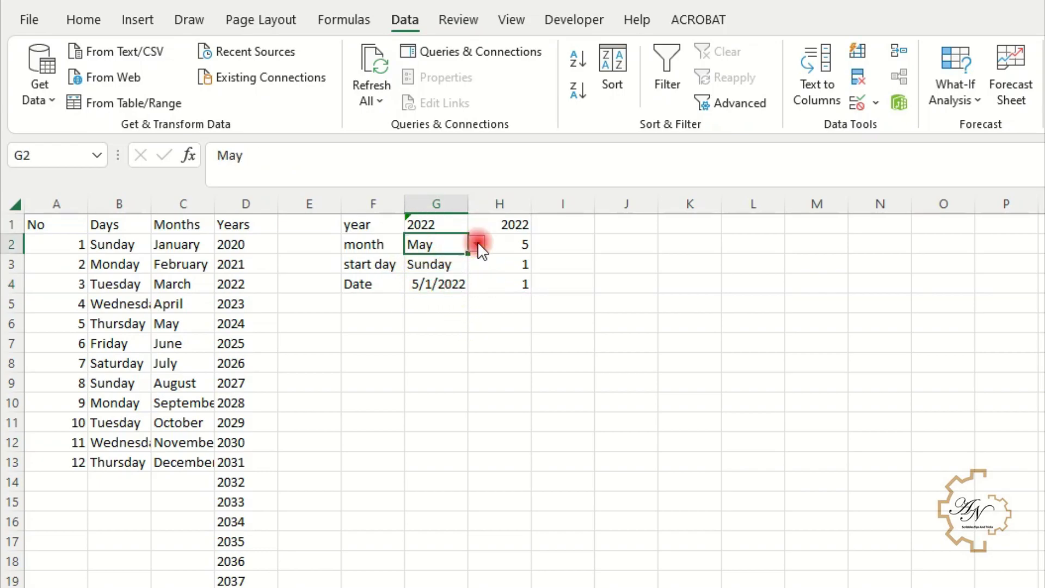
{"action": "left_click", "coordinate": [446, 286]}
{"action": "left_click", "coordinate": [484, 283]}
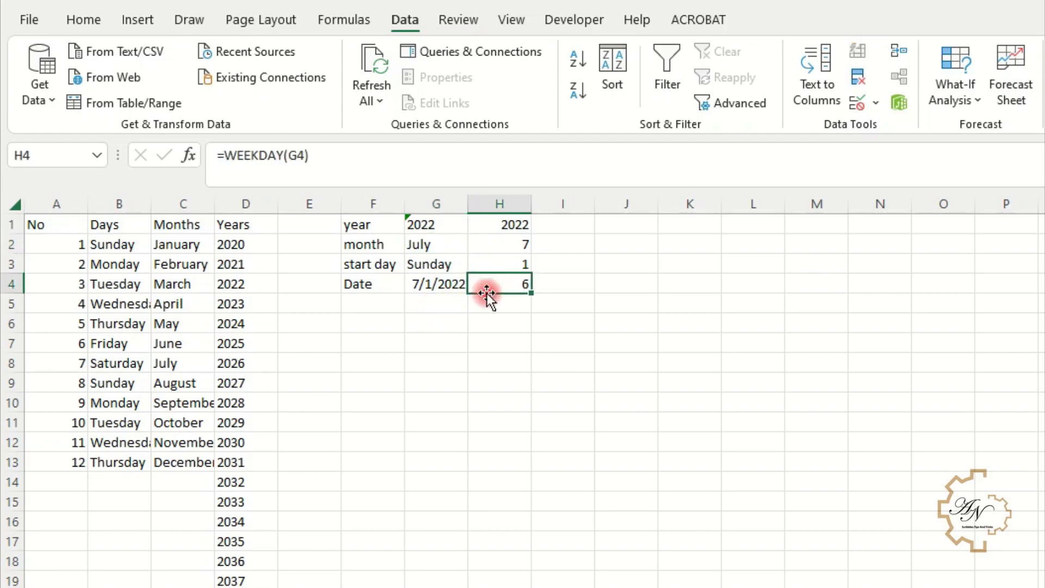
{"action": "left_click", "coordinate": [432, 284]}
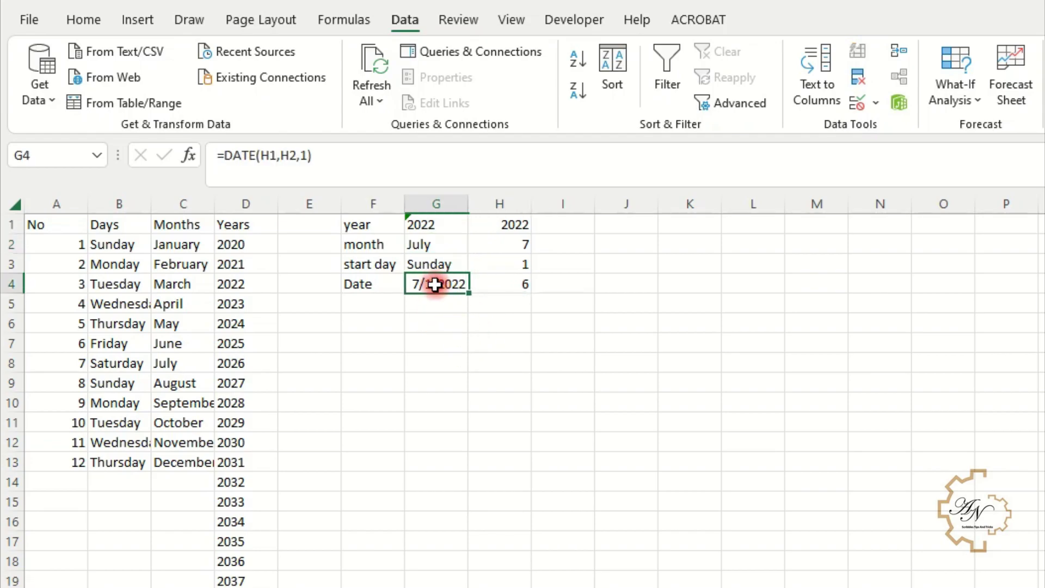
{"action": "left_click", "coordinate": [509, 286]}
{"action": "left_click", "coordinate": [803, 286]}
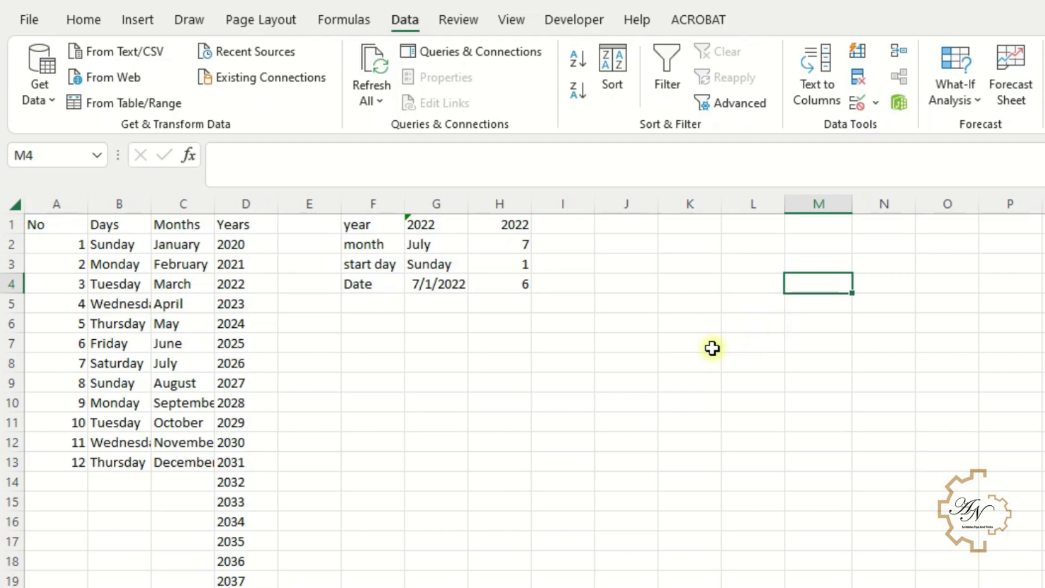
- Enter =G4-H4+H3 in M4, giving the calendar start date 6/26/2022
{"action": "type", "text": "="}
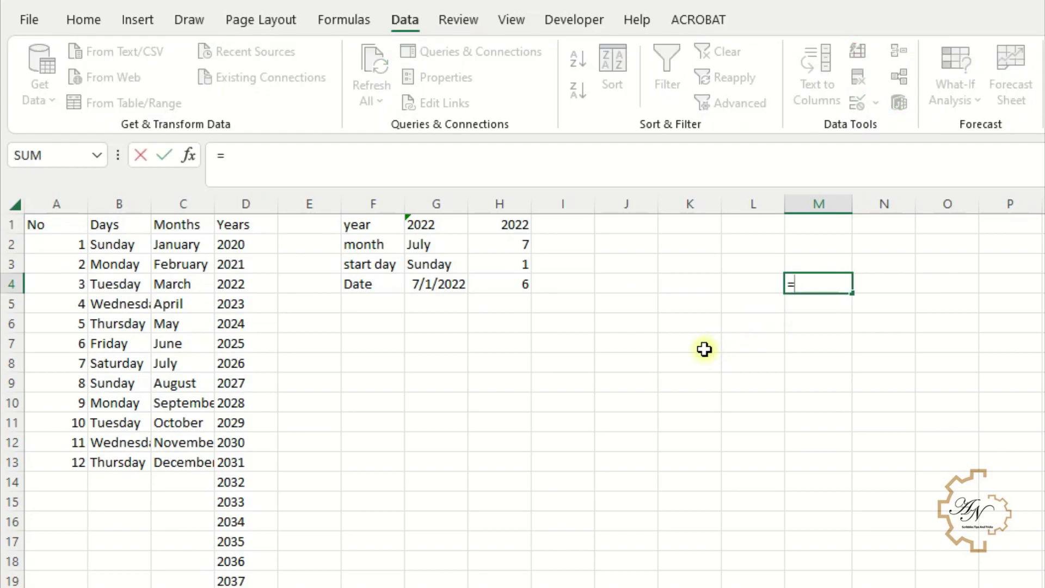
{"action": "left_click", "coordinate": [453, 285]}
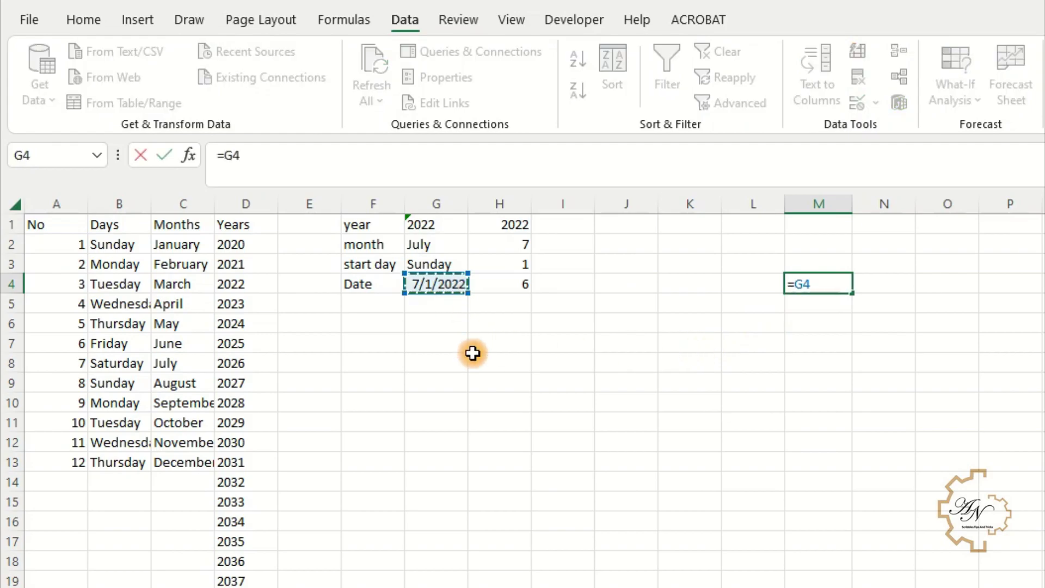
{"action": "type", "text": "-"}
{"action": "left_click", "coordinate": [498, 288]}
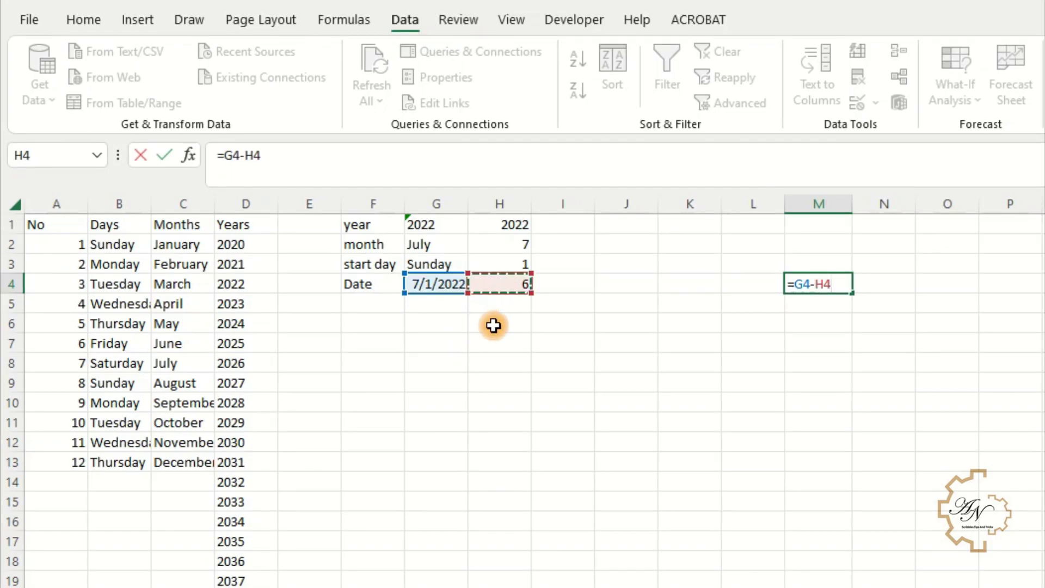
{"action": "type", "text": "-"}
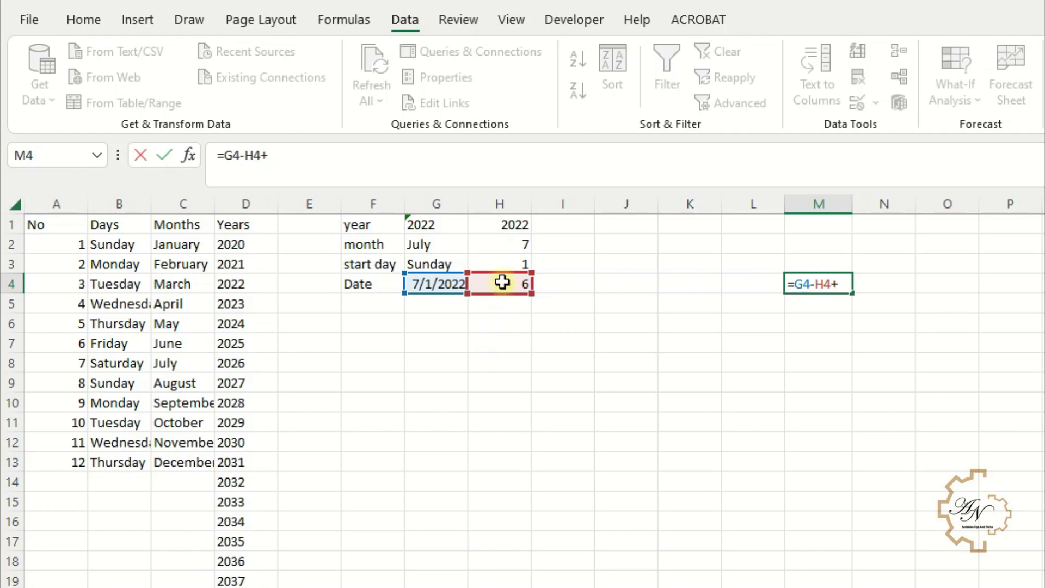
{"action": "left_click", "coordinate": [506, 266]}
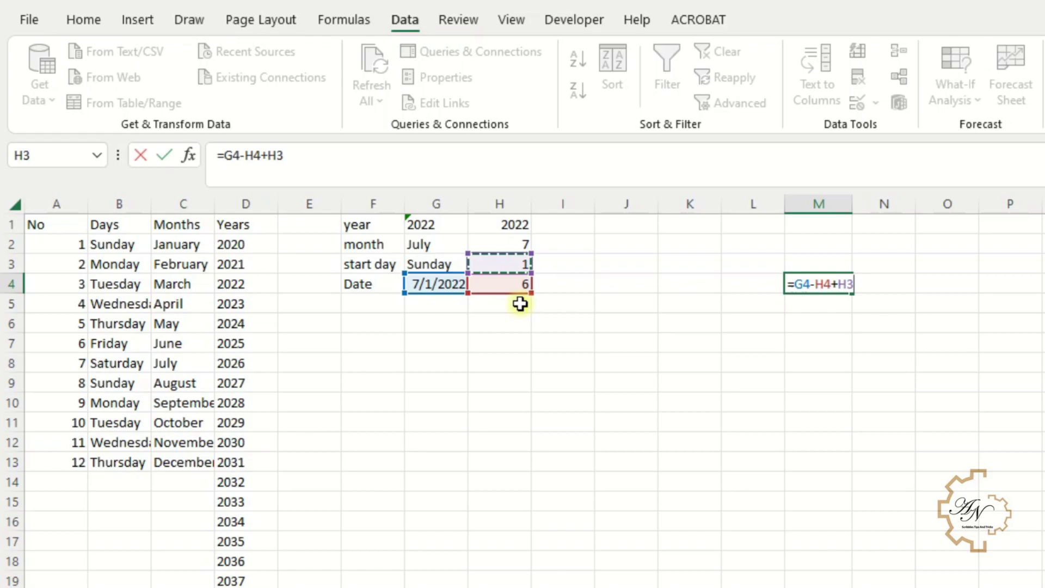
{"action": "key", "text": "Return"}
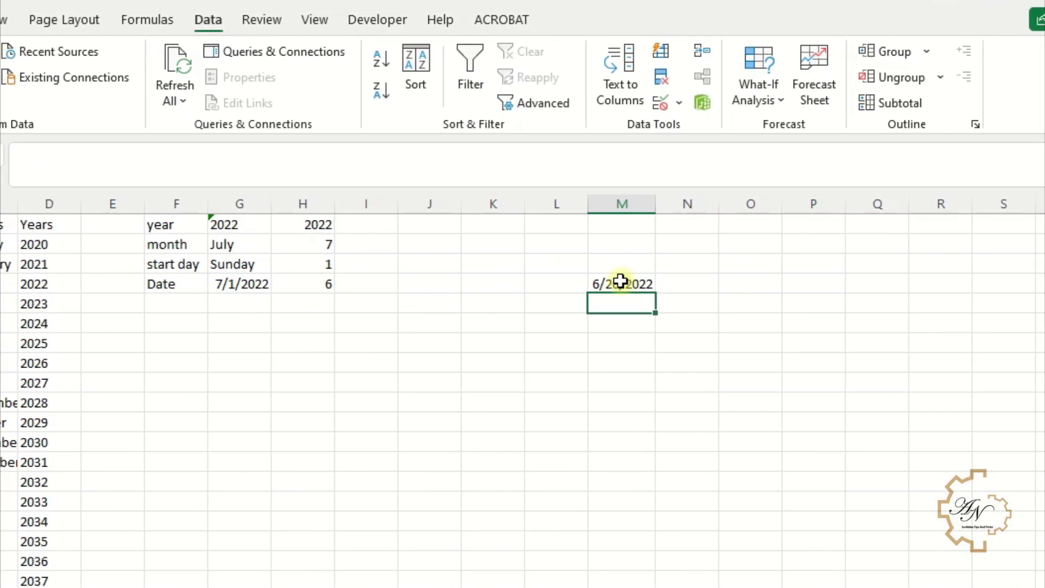
{"action": "left_click", "coordinate": [622, 281]}
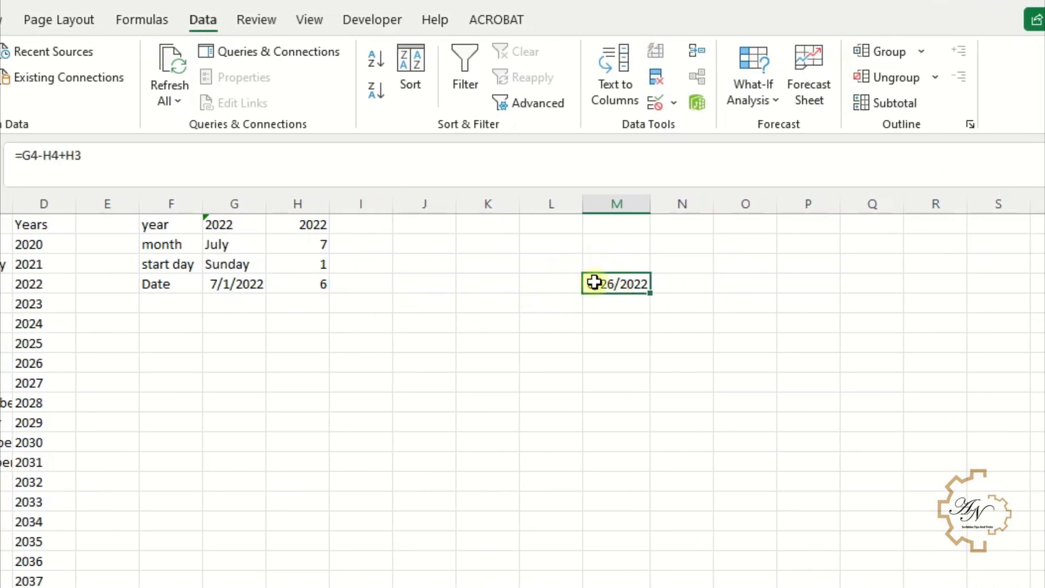
- Rewrite M4 as =SEQUENCE(6,7,G4-H4+H3) to spill a 6×7 date grid across M4:S9
{"action": "left_click", "coordinate": [16, 166]}
{"action": "left_click_drag", "start_coordinate": [82, 155], "coordinate": [23, 155]}
{"action": "key", "text": "BackSpace"}
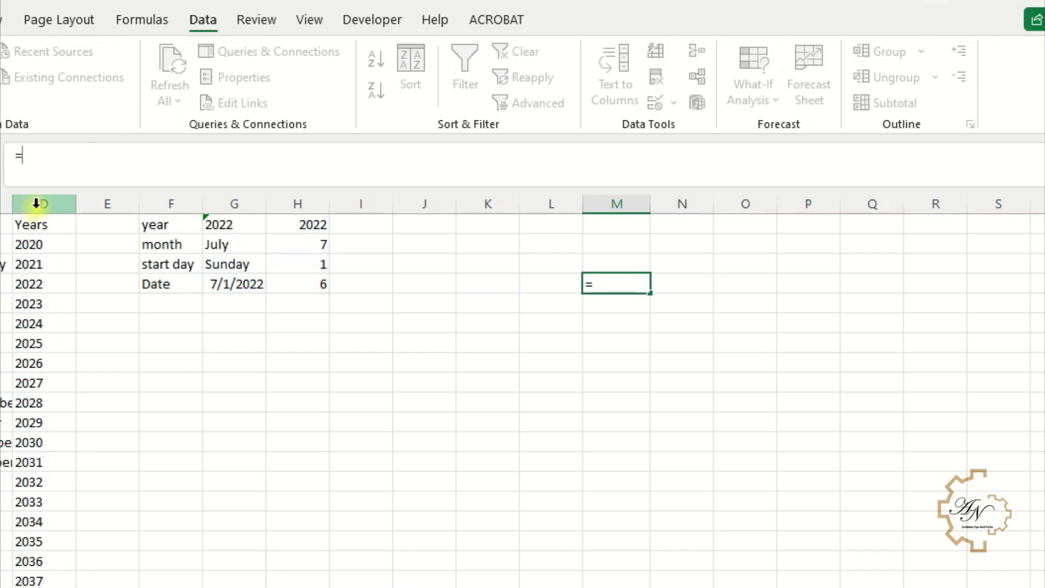
{"action": "type", "text": "seq"}
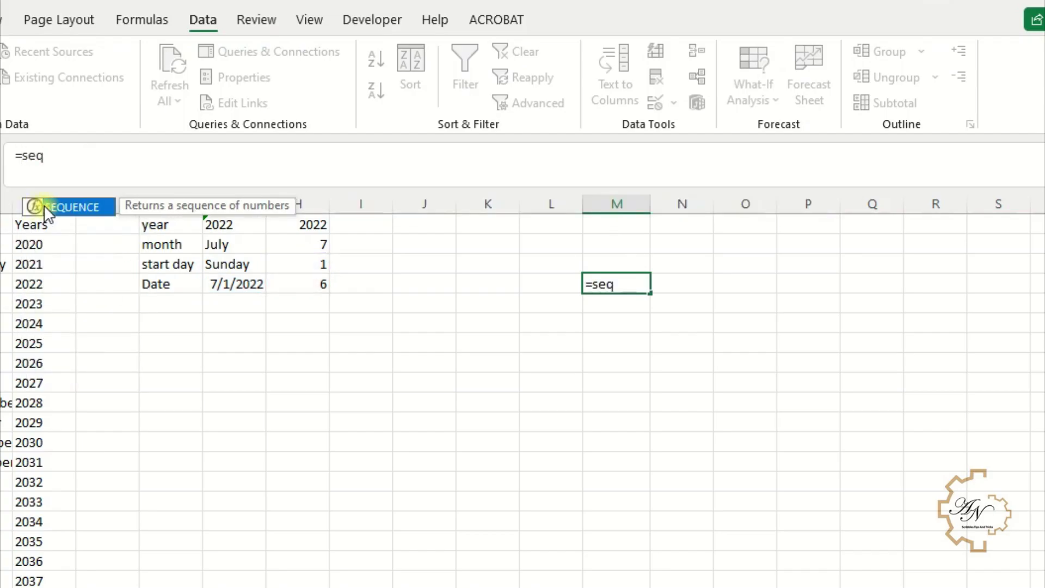
{"action": "double_click", "coordinate": [73, 206]}
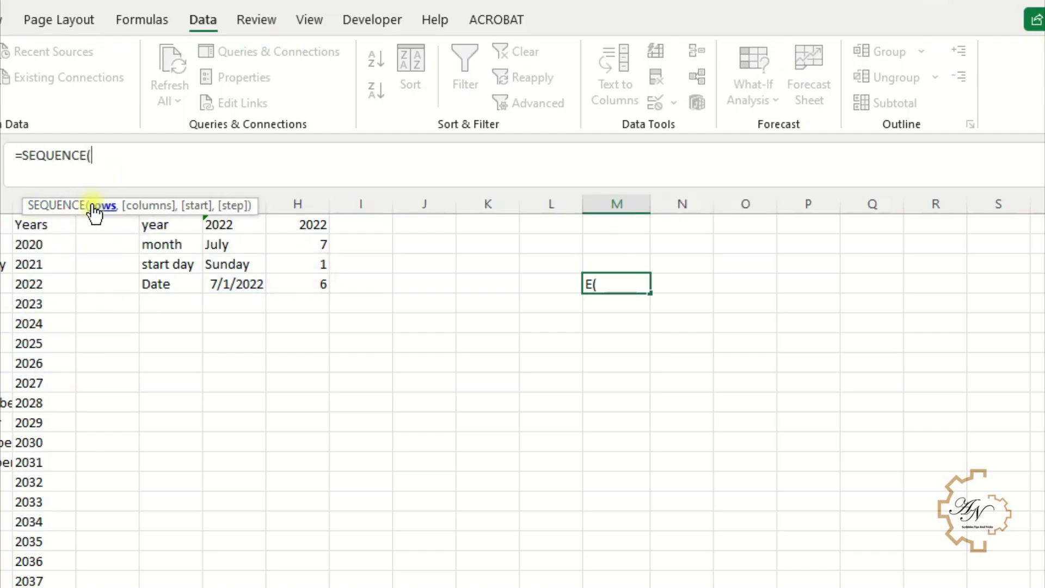
{"action": "type", "text": "6,"}
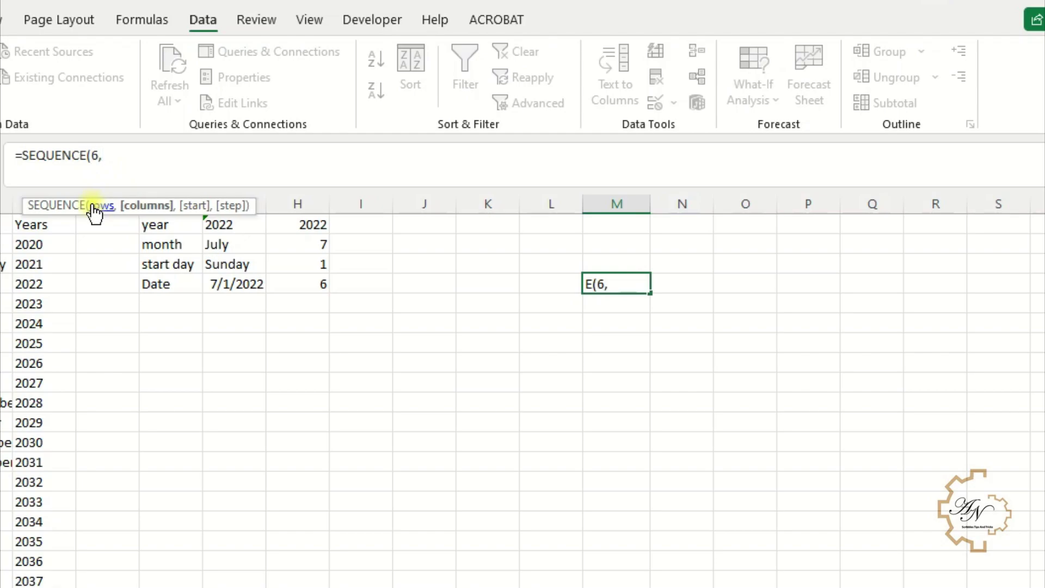
{"action": "type", "text": "7,"}
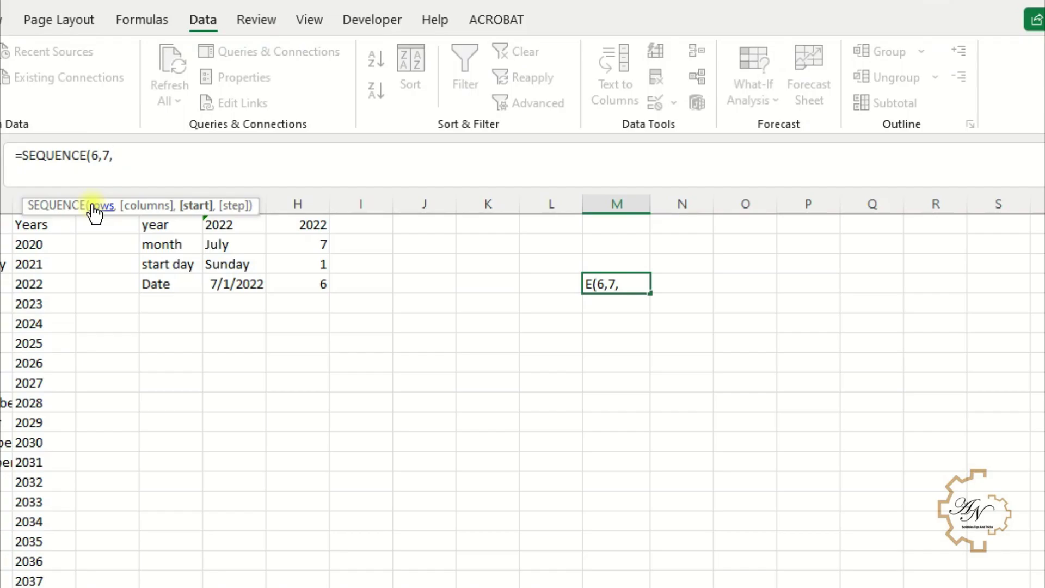
{"action": "type", "text": "G4-H4+H3"}
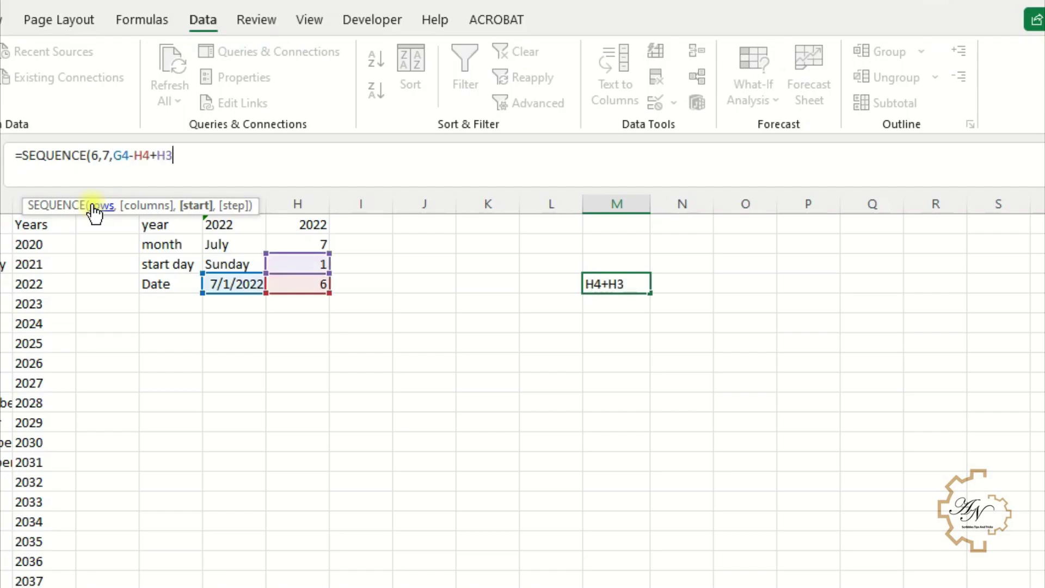
{"action": "key", "text": "Return"}
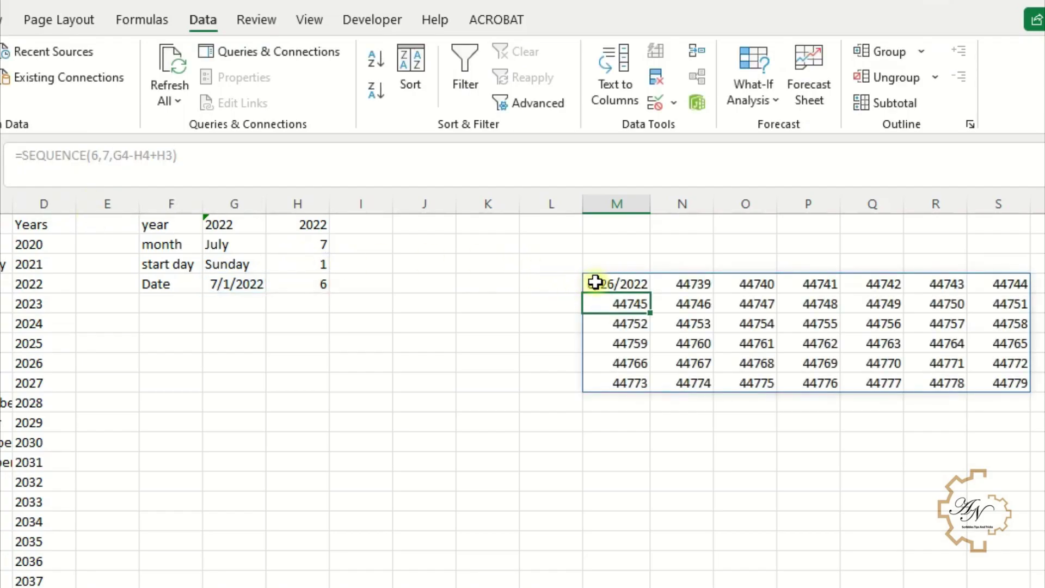
- Apply the custom number format 'dd' to the M4:S9 date grid
{"action": "left_click_drag", "start_coordinate": [595, 281], "coordinate": [974, 388]}
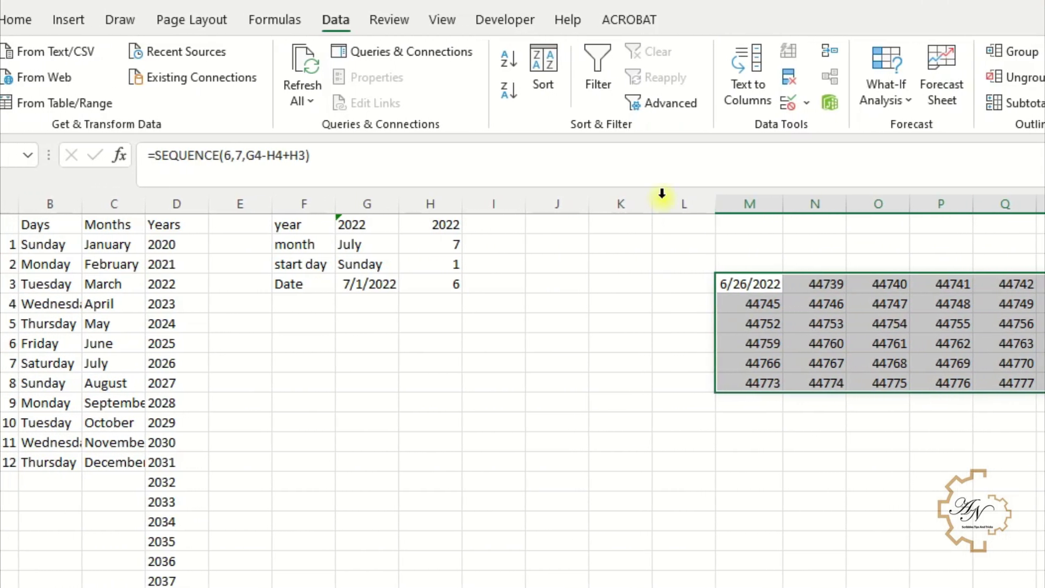
{"action": "left_click", "coordinate": [22, 20]}
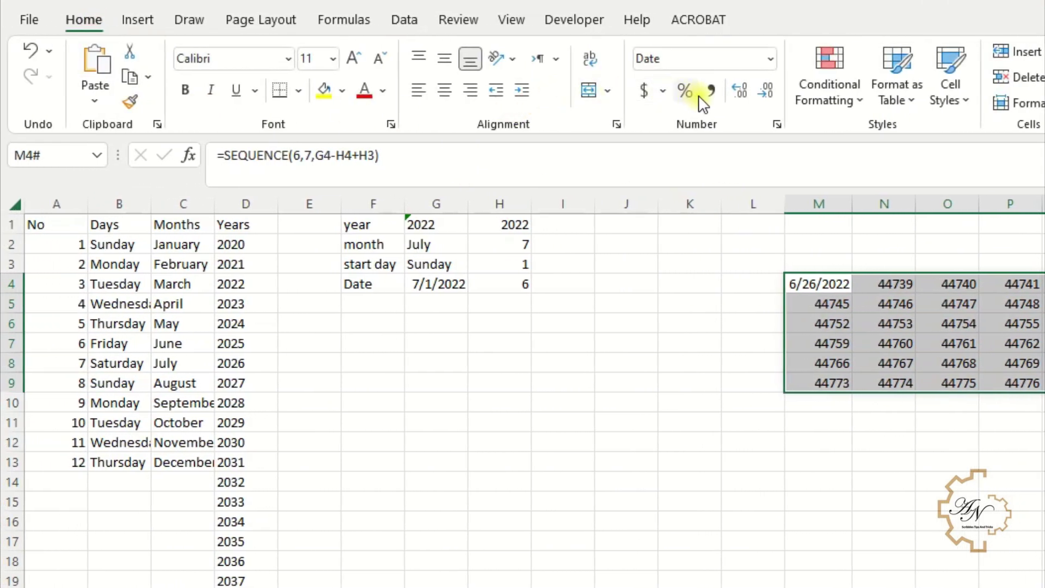
{"action": "left_click", "coordinate": [770, 59]}
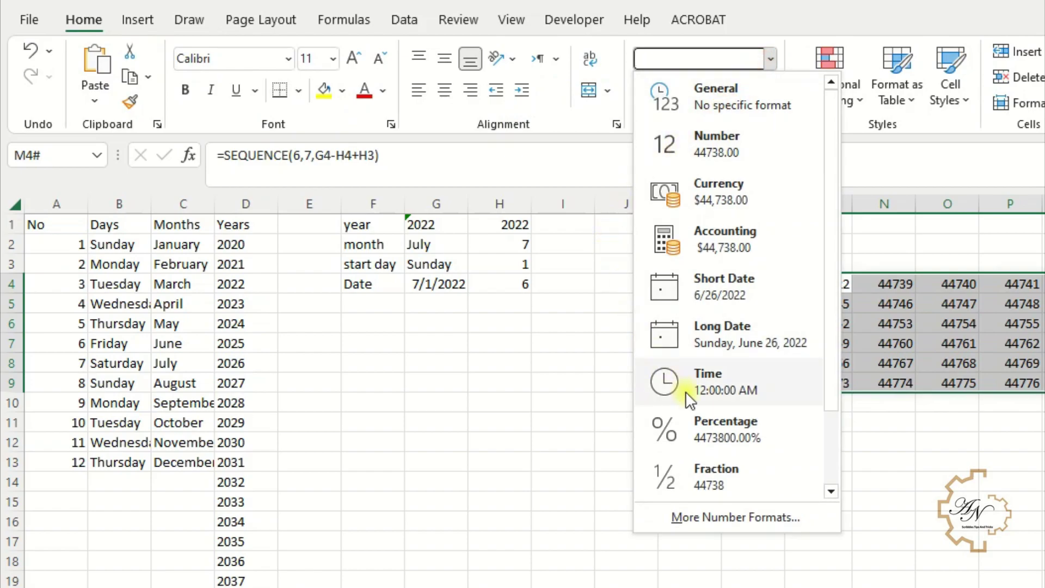
{"action": "left_click", "coordinate": [702, 513]}
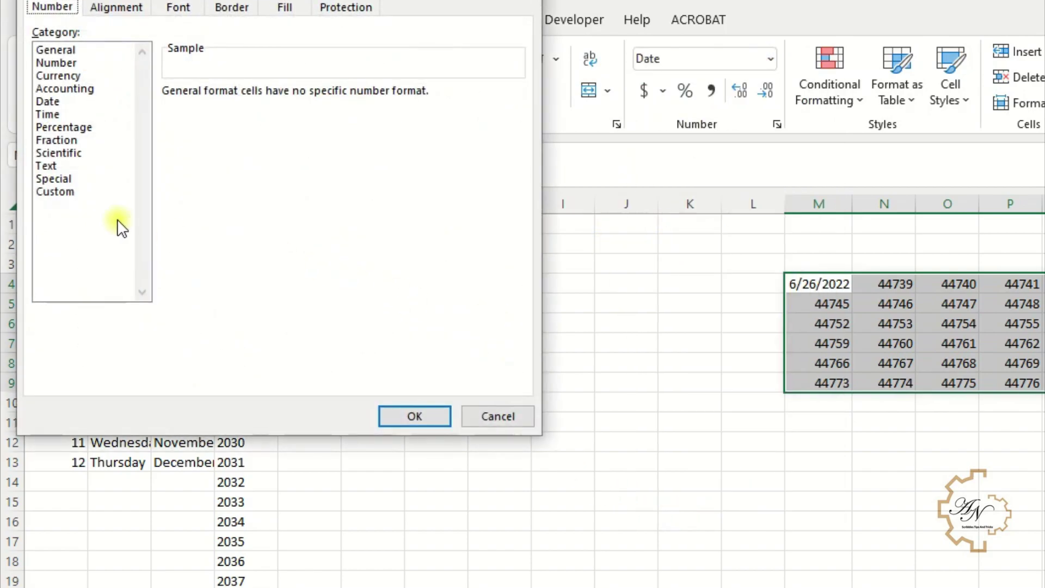
{"action": "left_click", "coordinate": [64, 193]}
{"action": "left_click", "coordinate": [200, 108]}
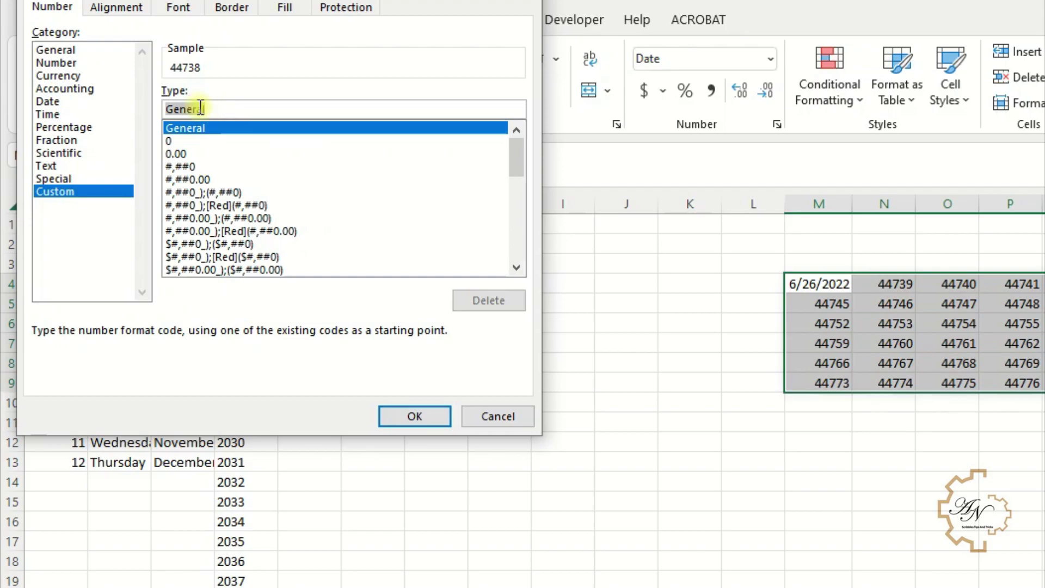
{"action": "type", "text": "dd"}
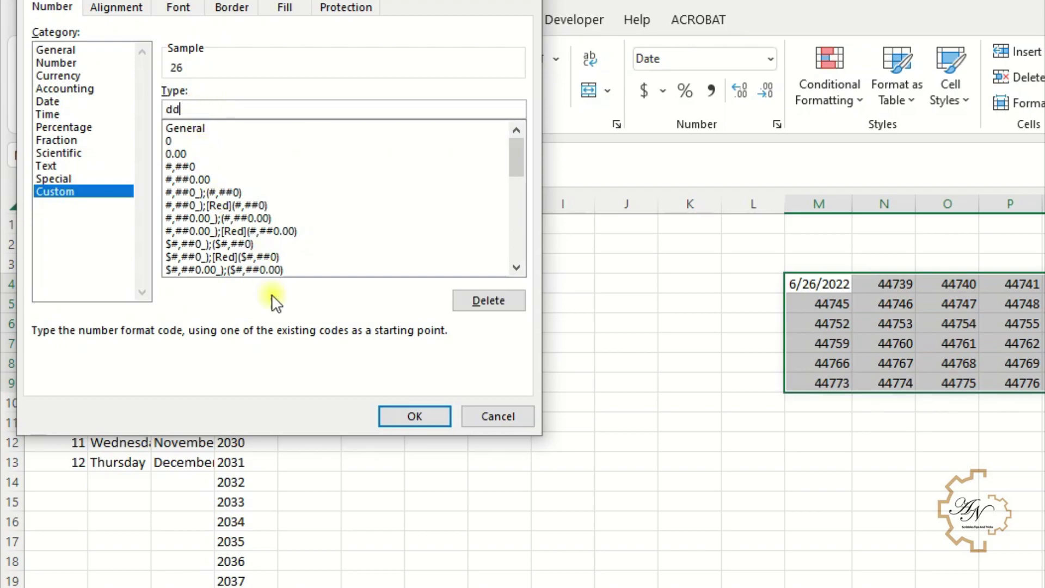
{"action": "left_click", "coordinate": [407, 426]}
- Check the two-digit day numbers along the calendar's first row
{"action": "left_click", "coordinate": [817, 282]}
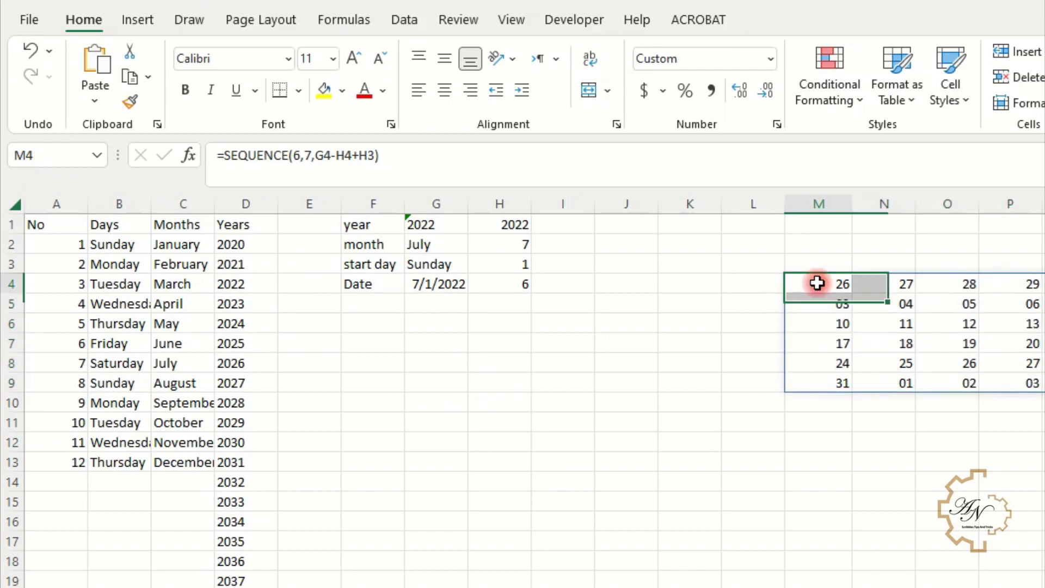
{"action": "left_click", "coordinate": [874, 291]}
{"action": "left_click", "coordinate": [938, 280]}
{"action": "scroll", "coordinate": [931, 285], "scroll_direction": "right", "scroll_amount": 3}
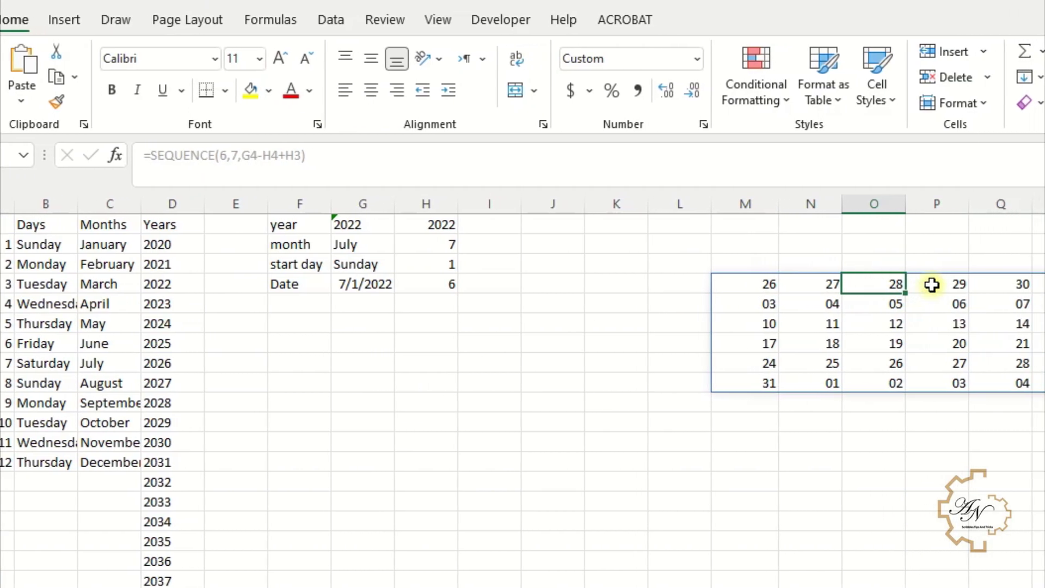
{"action": "left_click", "coordinate": [931, 285]}
{"action": "left_click", "coordinate": [638, 288]}
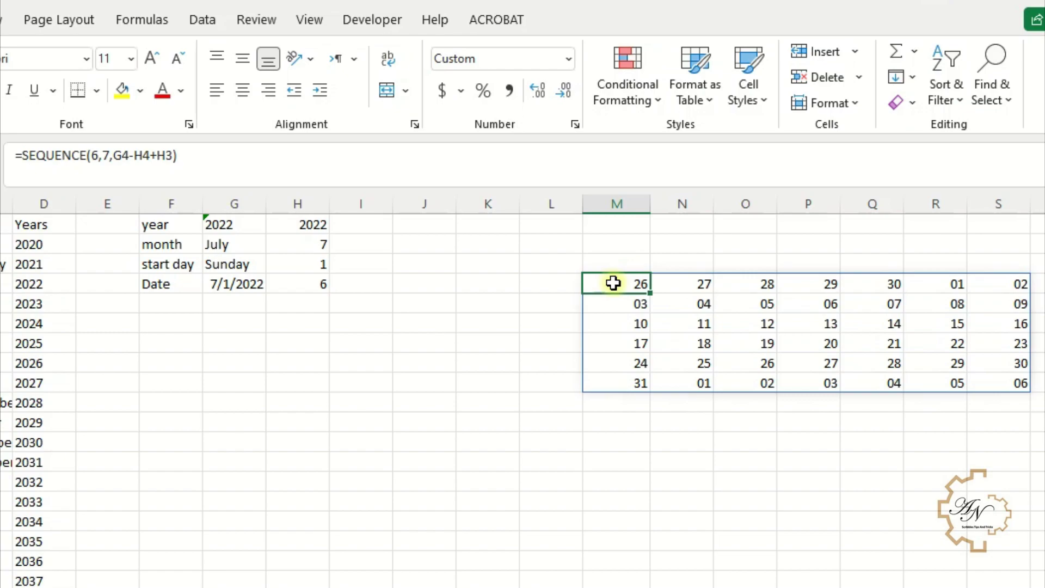
- Enter =TEXT(M4,"ddd") in M3 and fill it right to S3 for Sun–Sat headers
{"action": "left_click", "coordinate": [610, 267]}
{"action": "type", "text": "="}
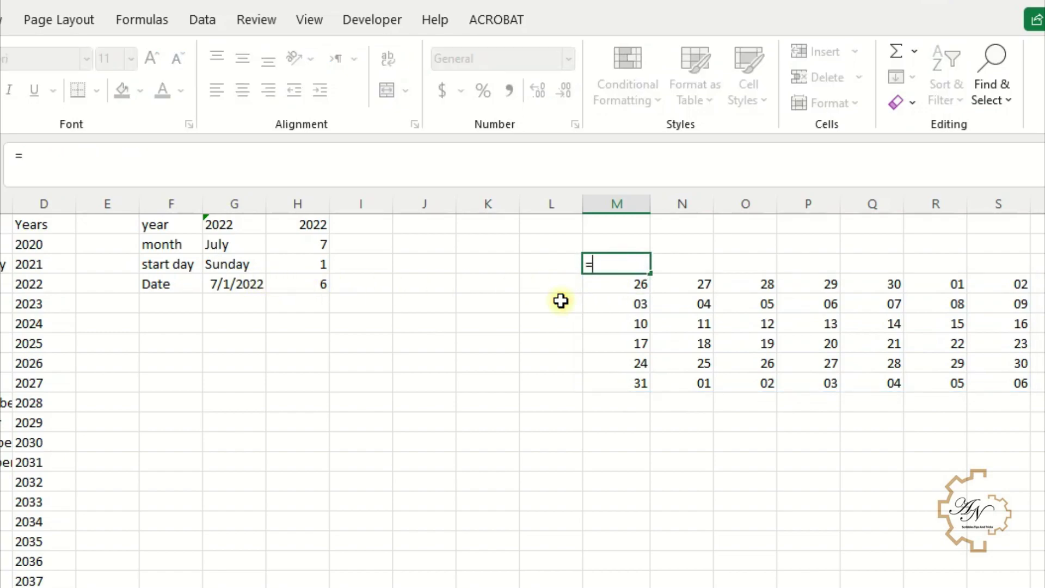
{"action": "type", "text": "te"}
{"action": "double_click", "coordinate": [626, 282]}
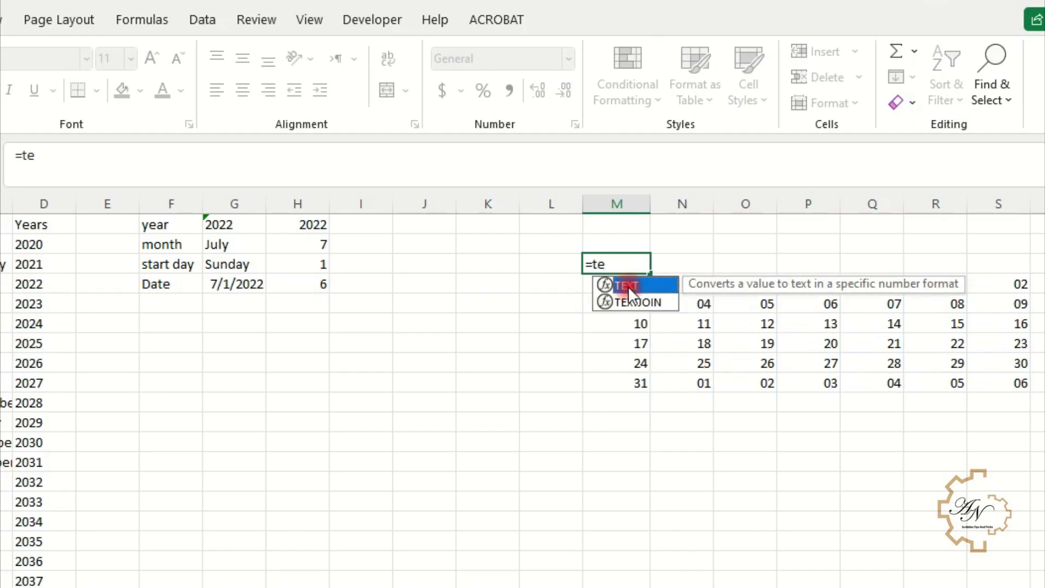
{"action": "left_click", "coordinate": [588, 284]}
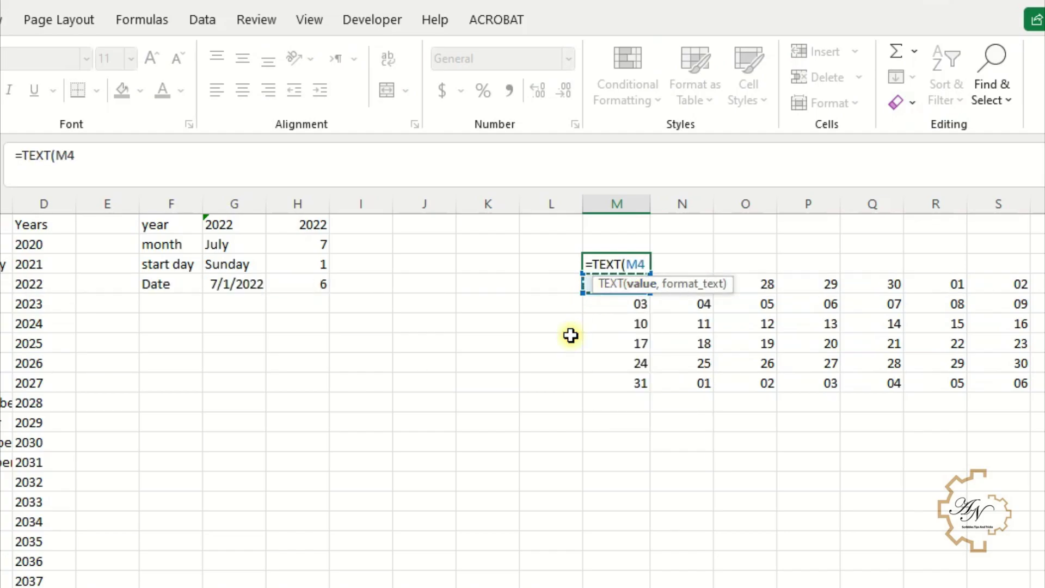
{"action": "type", "text": ",\"ddd"}
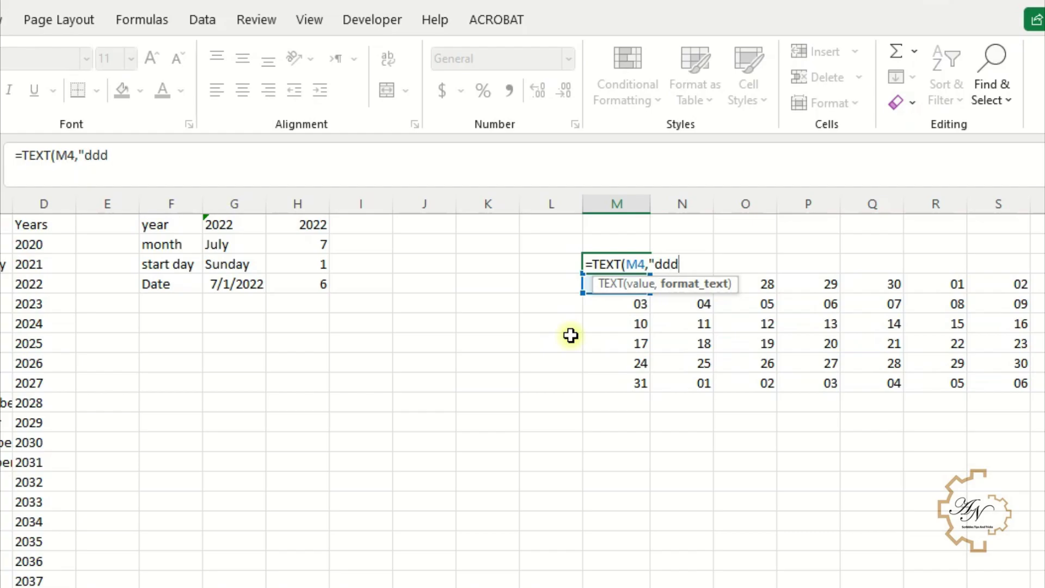
{"action": "key", "text": "Return"}
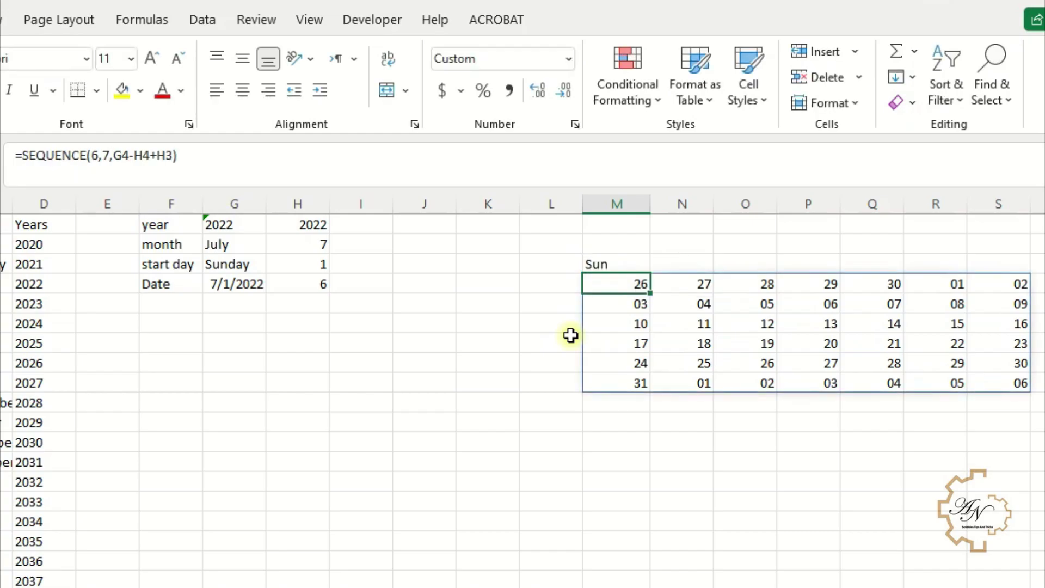
{"action": "left_click", "coordinate": [628, 266]}
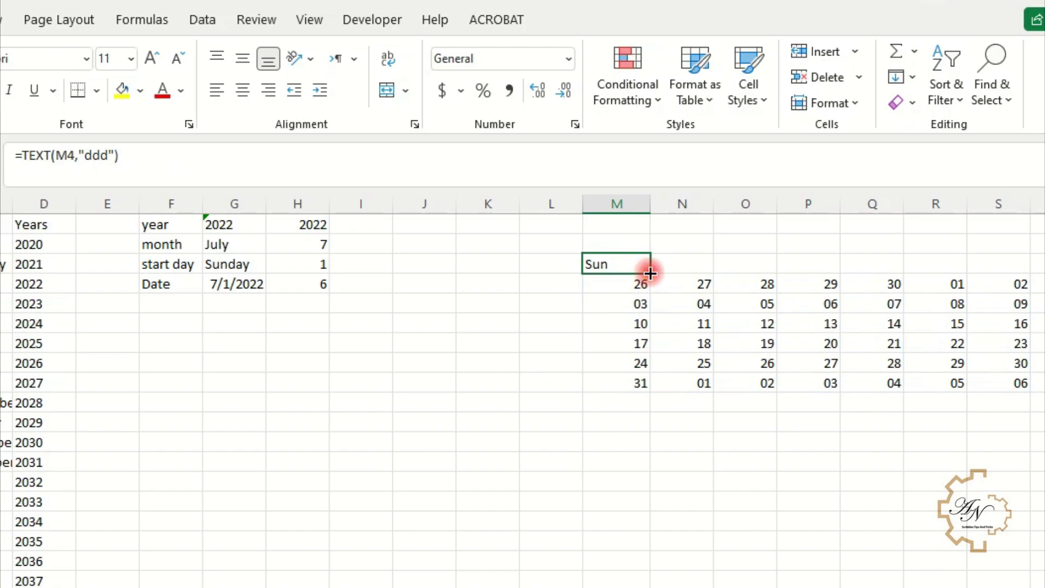
{"action": "left_click_drag", "start_coordinate": [650, 273], "coordinate": [1026, 269]}
{"action": "left_click", "coordinate": [845, 308]}
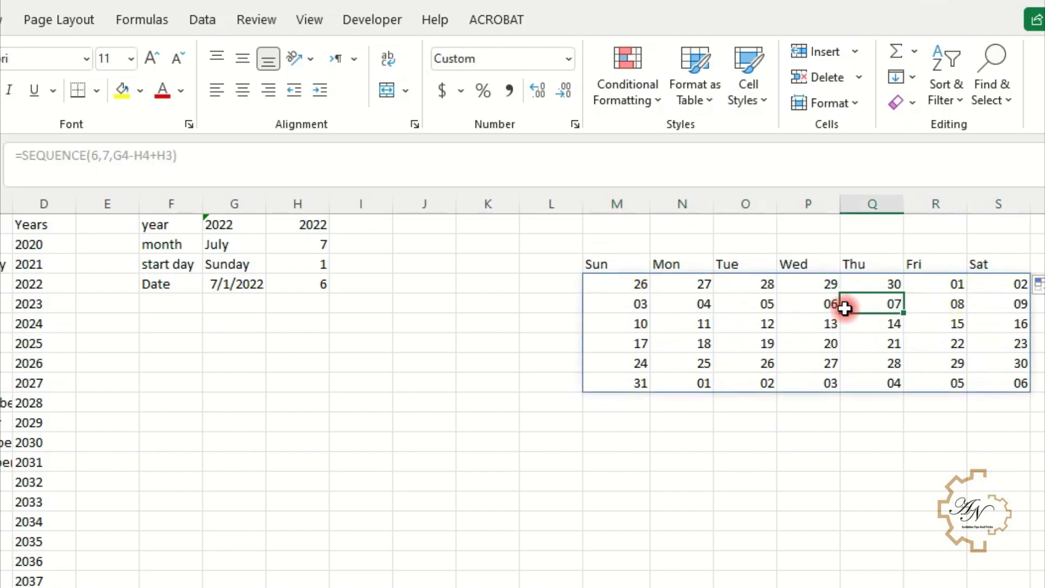
{"action": "left_click", "coordinate": [634, 264]}
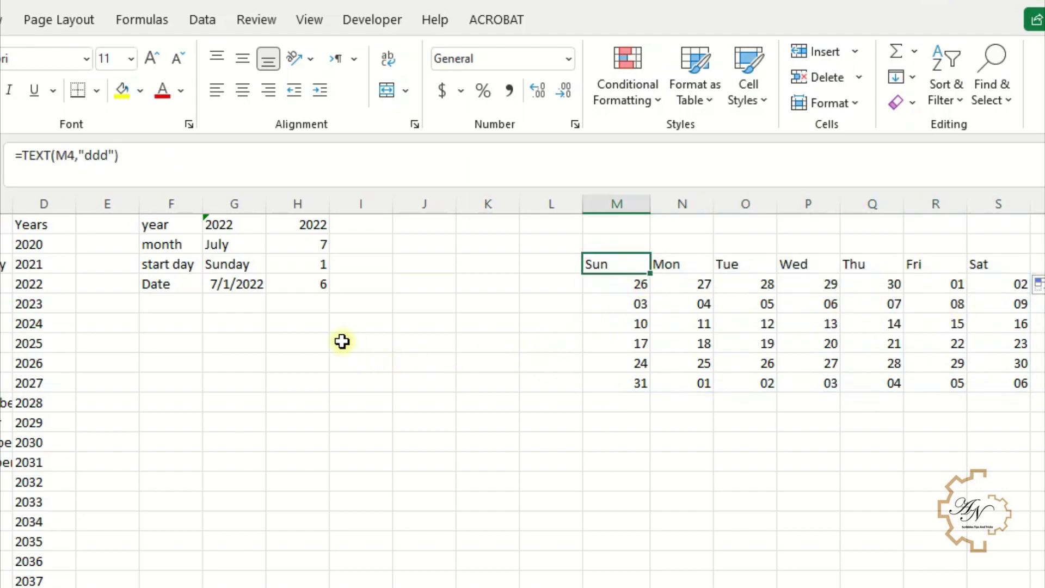
- Switch the month to October and compare the grid with the system calendar for October 2022
{"action": "left_click", "coordinate": [243, 266]}
{"action": "left_click", "coordinate": [239, 246]}
{"action": "left_click", "coordinate": [275, 244]}
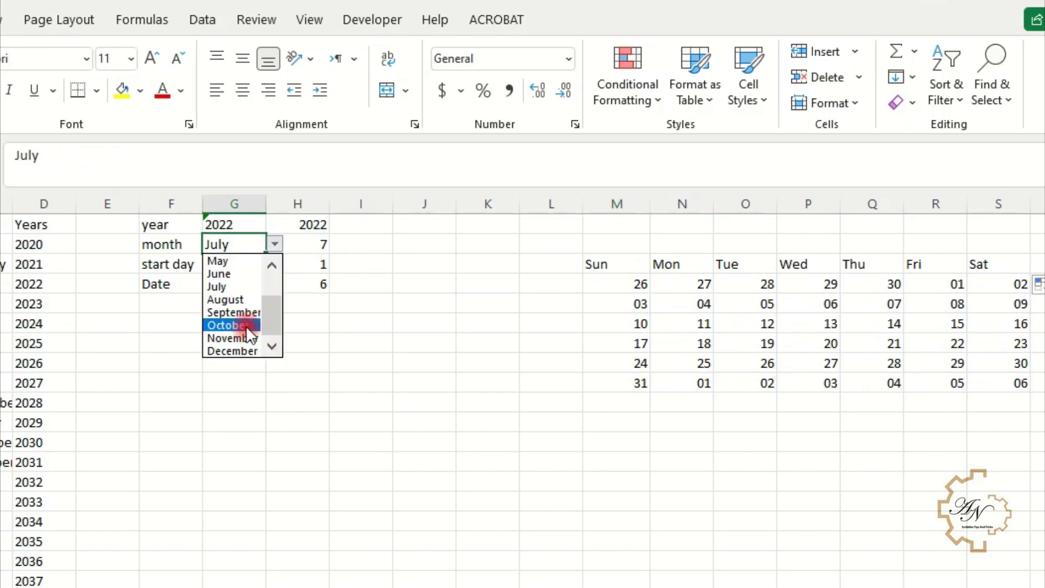
{"action": "left_click", "coordinate": [247, 327]}
{"action": "left_click", "coordinate": [302, 244]}
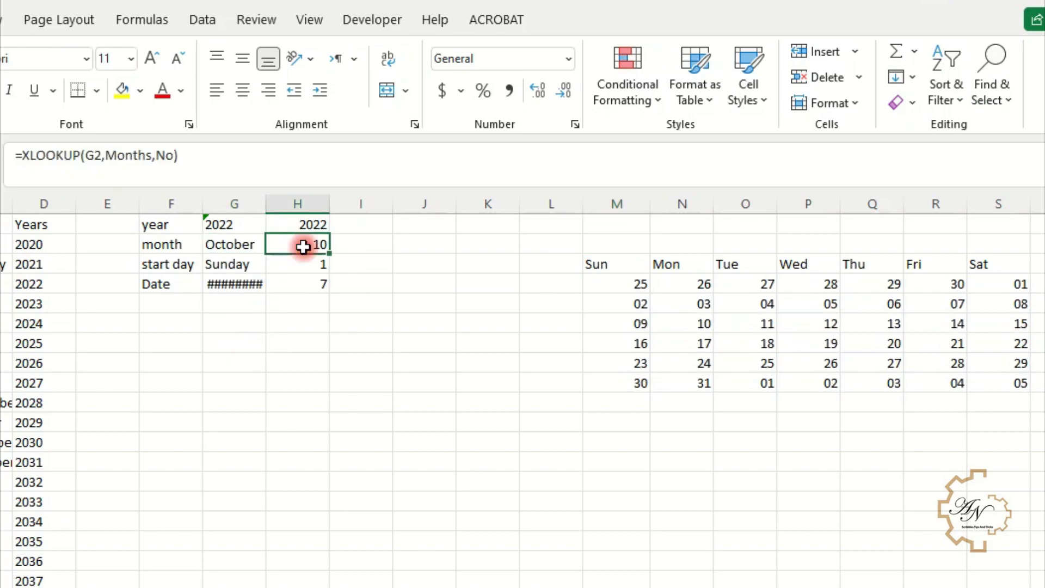
{"action": "left_click", "coordinate": [587, 287]}
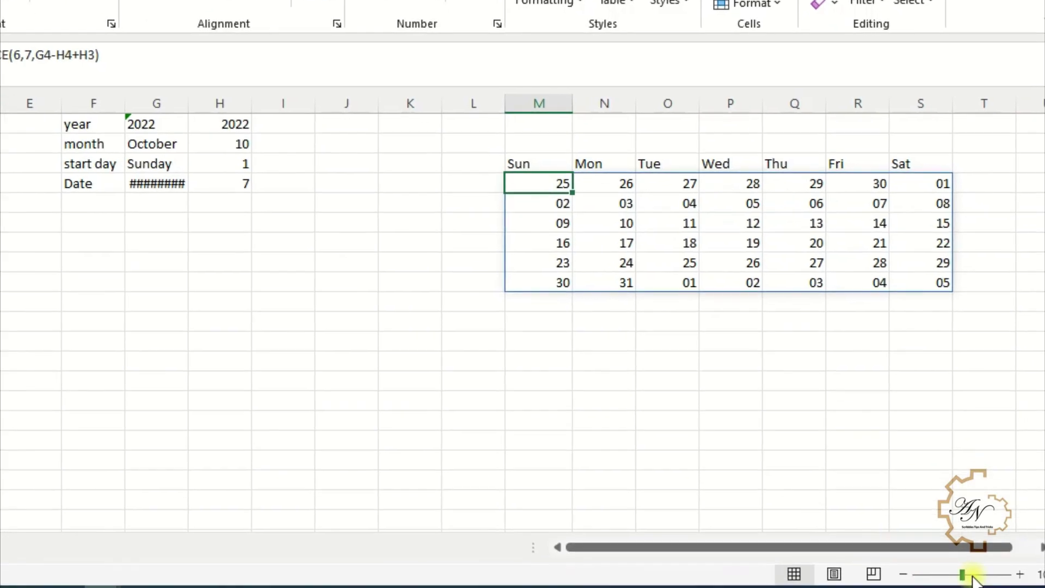
{"action": "left_click", "coordinate": [963, 568]}
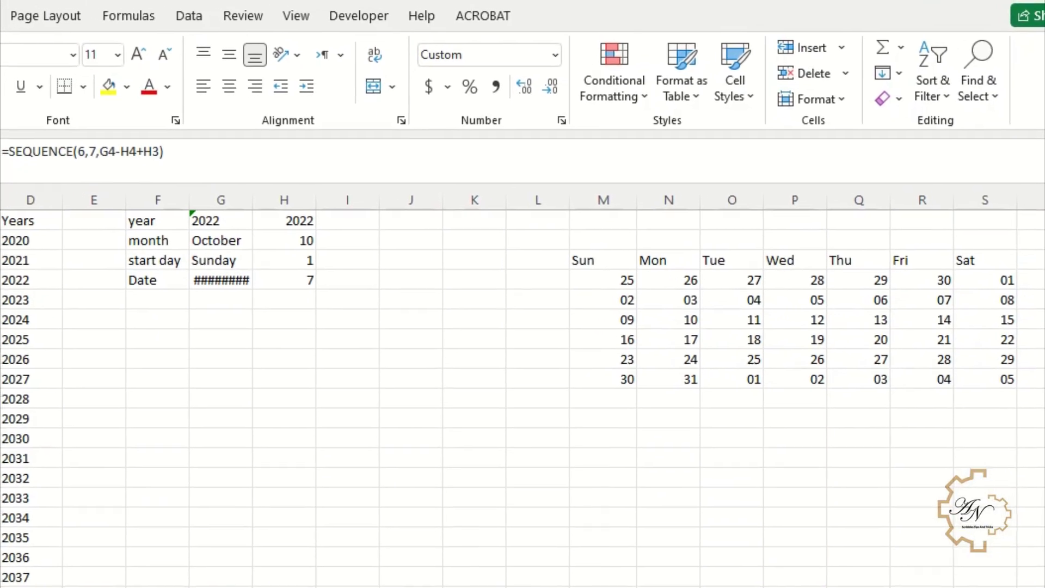
{"action": "left_click", "coordinate": [961, 283]}
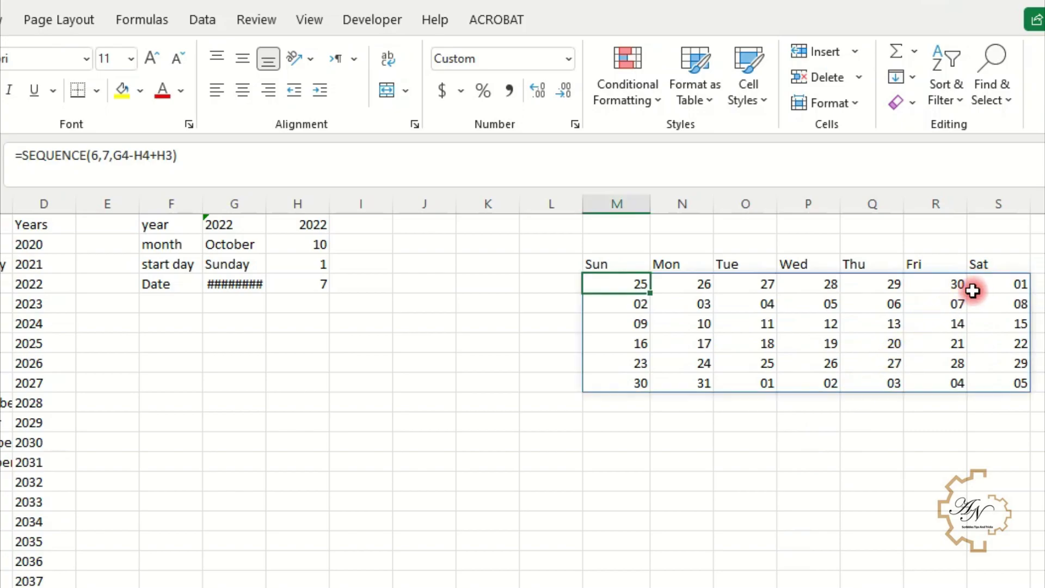
- Set the week start day to Friday and the month to December
{"action": "left_click", "coordinate": [247, 264]}
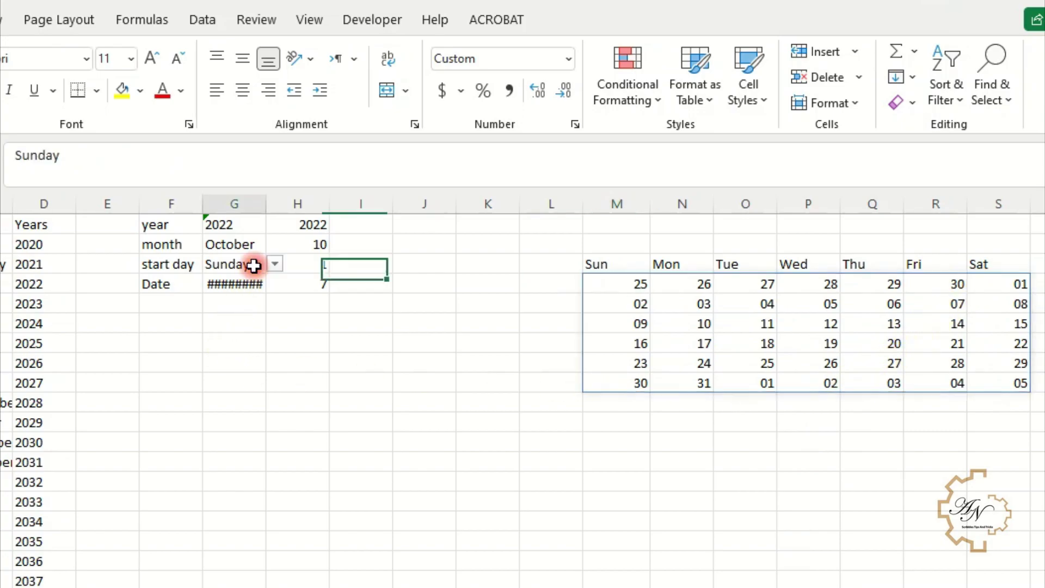
{"action": "left_click", "coordinate": [275, 264]}
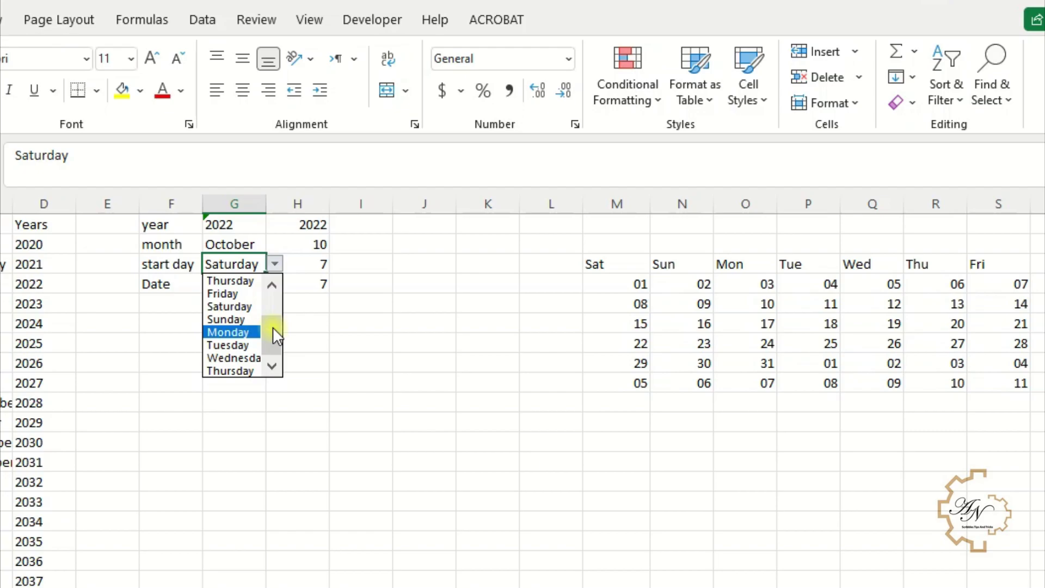
{"action": "left_click", "coordinate": [253, 292]}
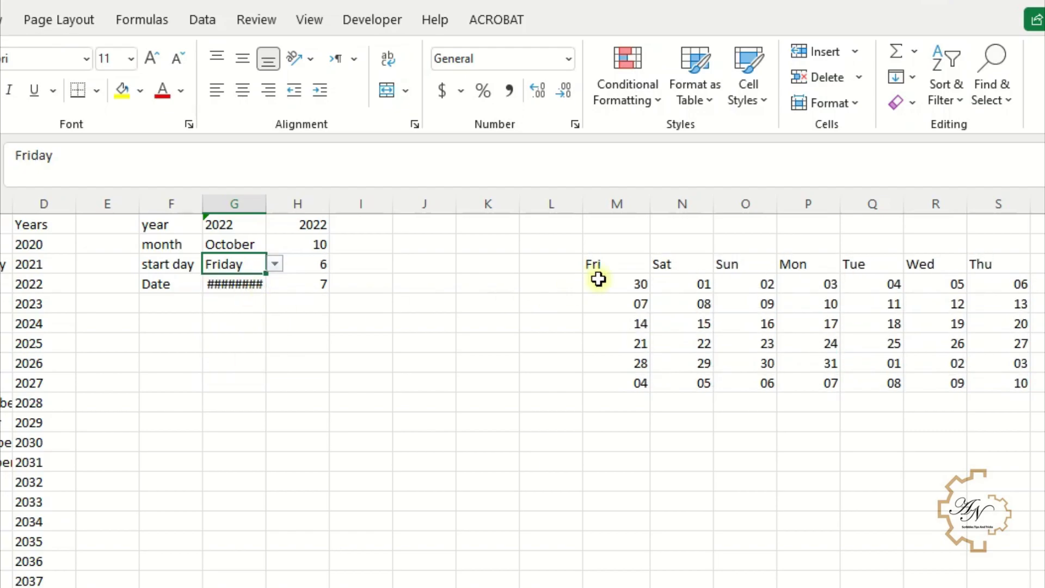
{"action": "left_click", "coordinate": [264, 240]}
{"action": "left_click", "coordinate": [275, 244]}
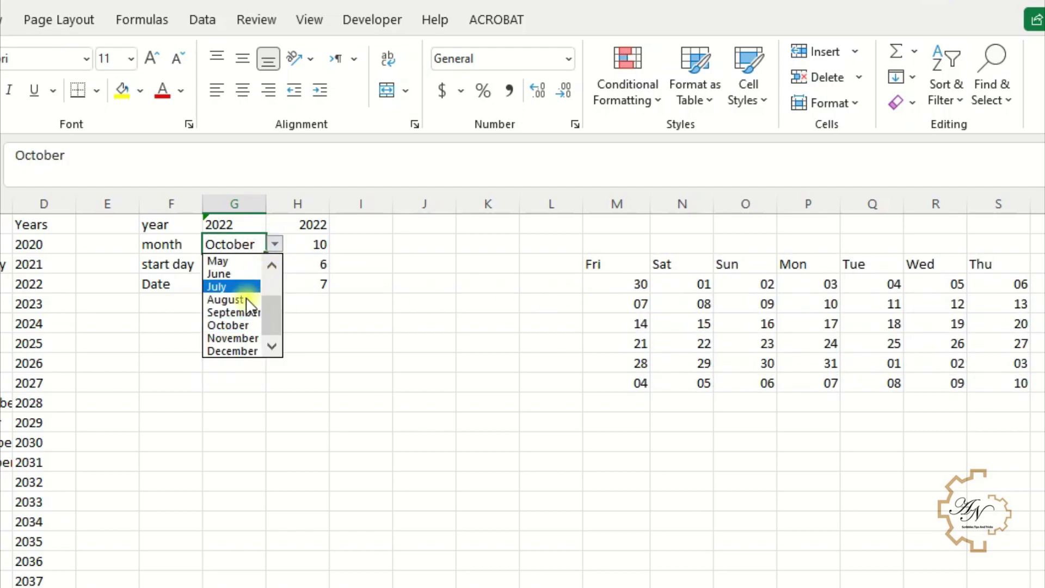
{"action": "left_click", "coordinate": [234, 351]}
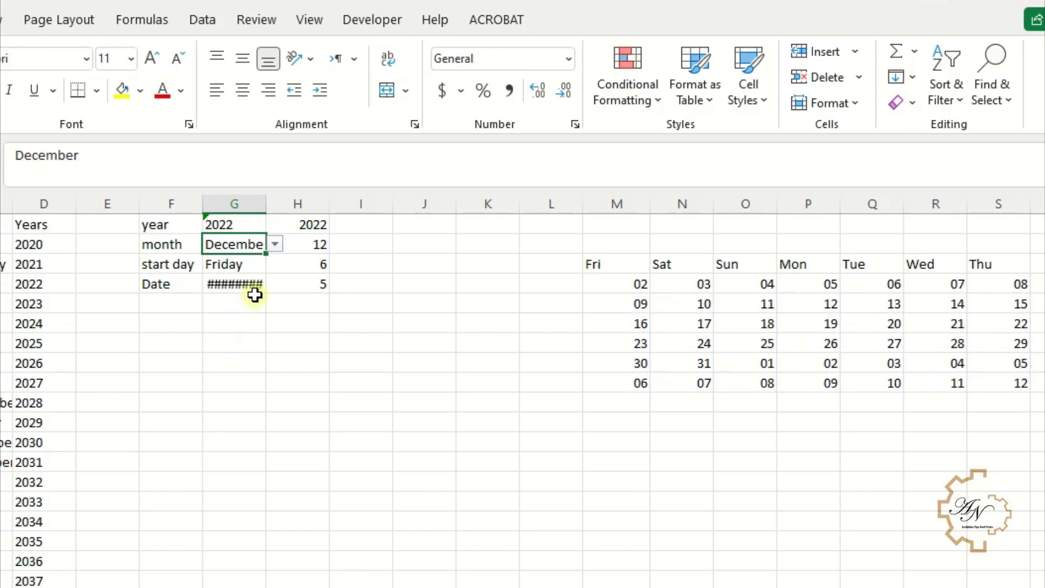
- Review the SEQUENCE, start-day number and first-of-month weekday formulas behind the grid
{"action": "left_click", "coordinate": [631, 284]}
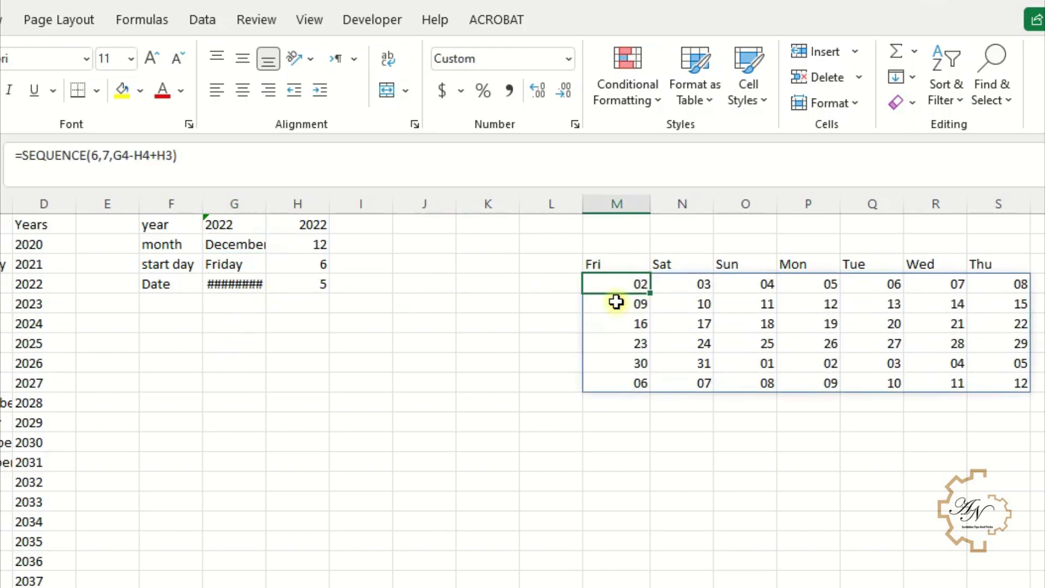
{"action": "left_click", "coordinate": [309, 269]}
{"action": "left_click", "coordinate": [306, 279]}
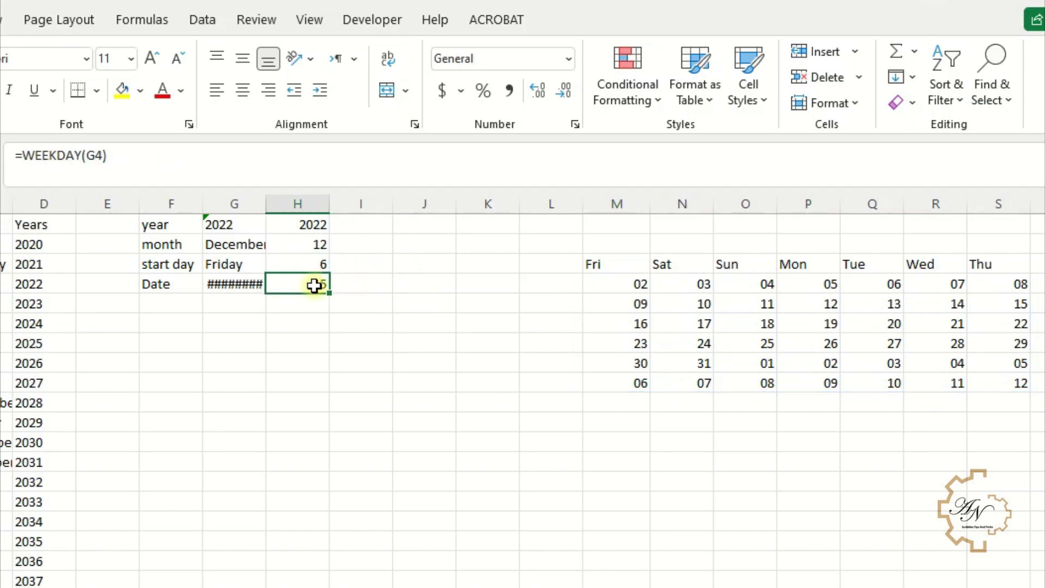
{"action": "left_click", "coordinate": [314, 268]}
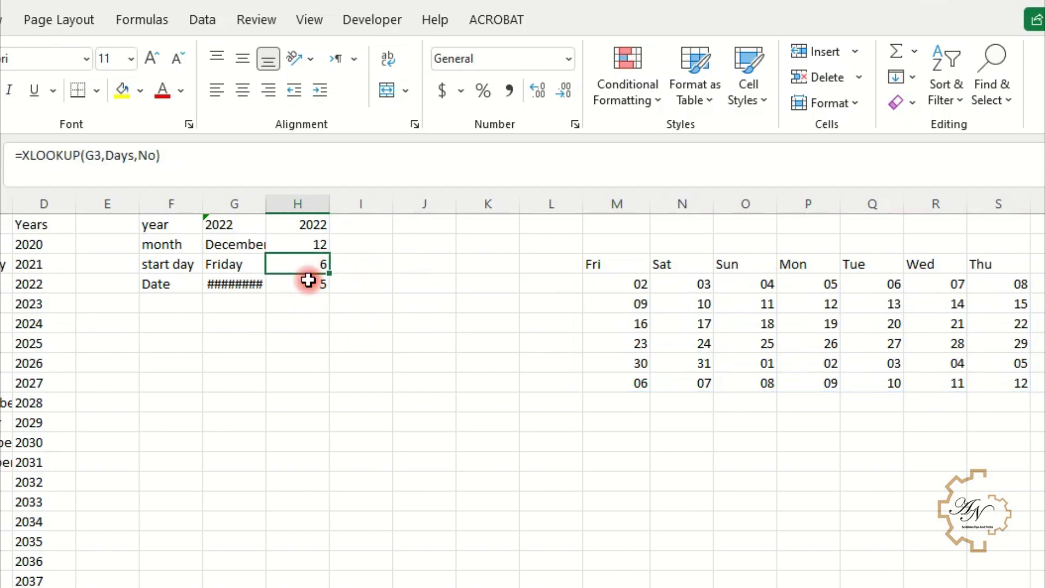
{"action": "left_click", "coordinate": [308, 280]}
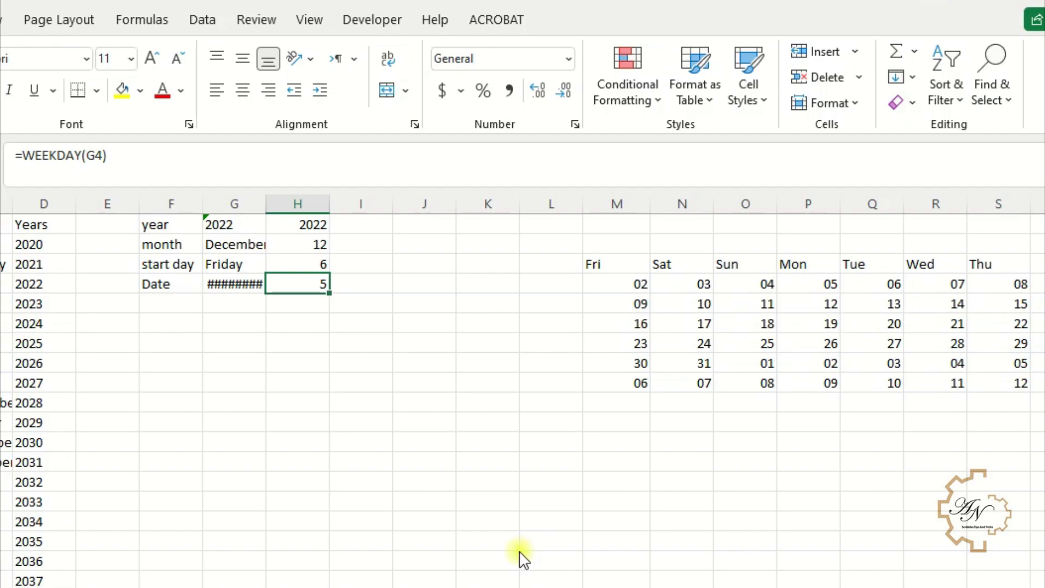
{"action": "left_click", "coordinate": [626, 284]}
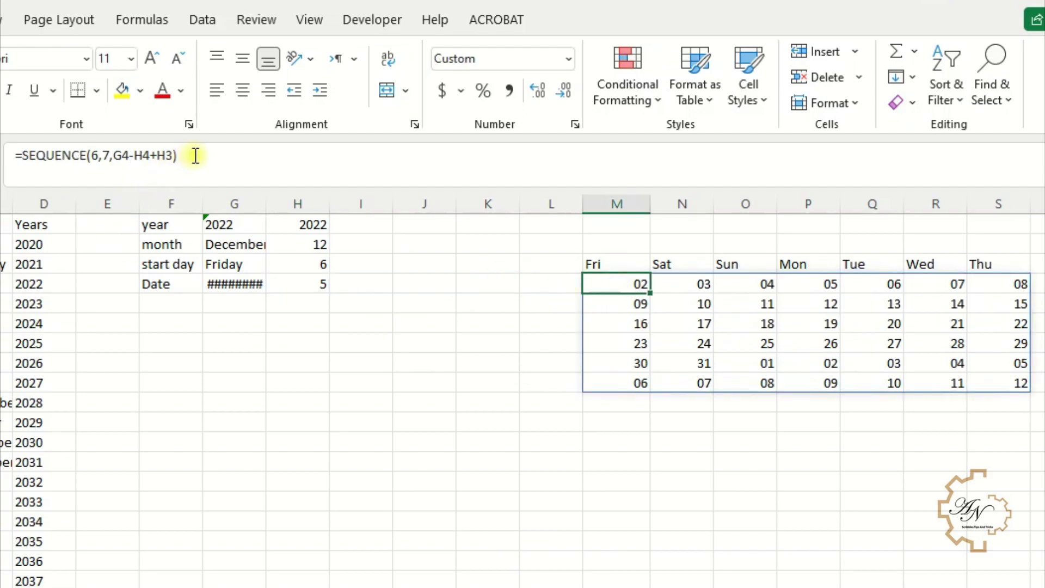
- Change M4 to =IF(H3>H4,SEQUENCE(6,7,G4-H4+H3)-7,SEQUENCE(6,7,G4-H4+H3)), accepting the parenthesis fix
{"action": "left_click_drag", "start_coordinate": [203, 157], "coordinate": [31, 158]}
{"action": "key", "text": "ctrl+c"}
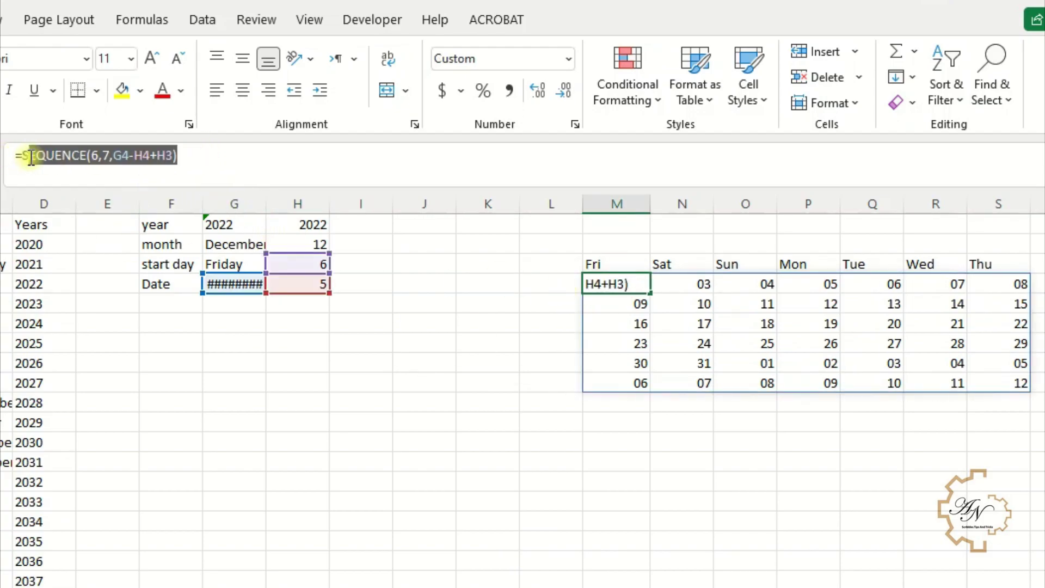
{"action": "key", "text": "BackSpace"}
{"action": "type", "text": "if"}
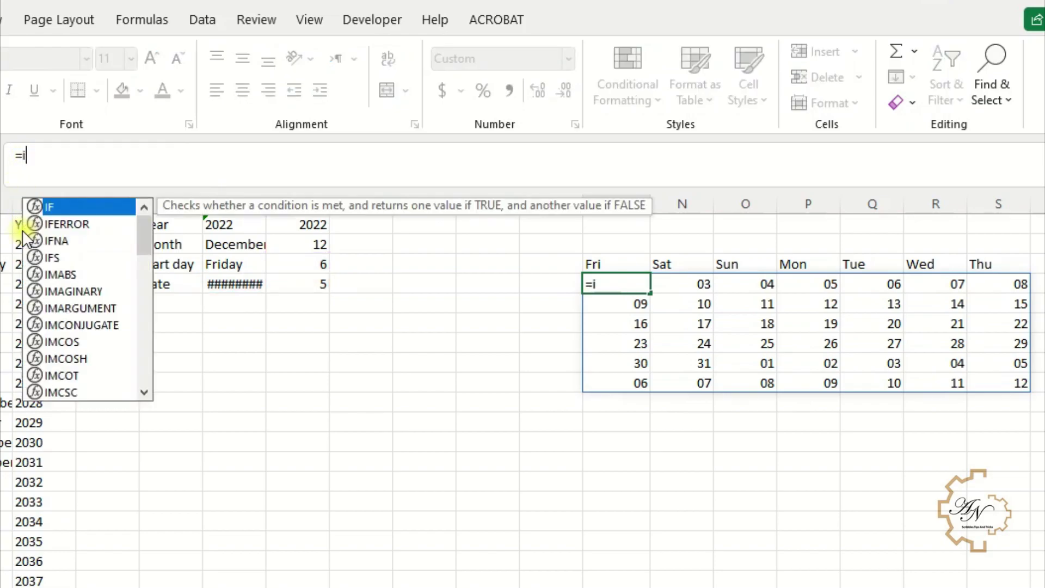
{"action": "double_click", "coordinate": [49, 207]}
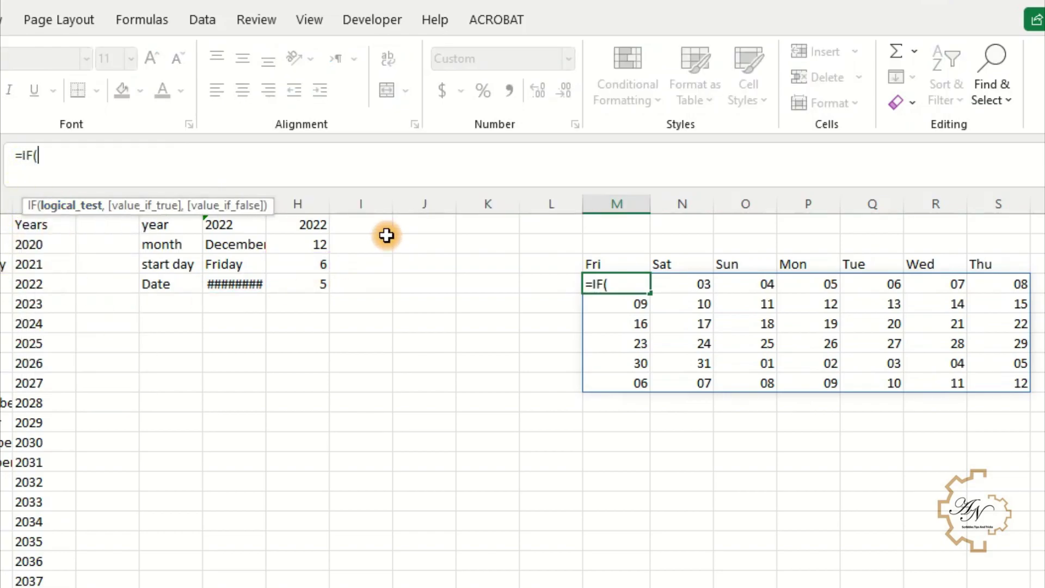
{"action": "left_click", "coordinate": [318, 261]}
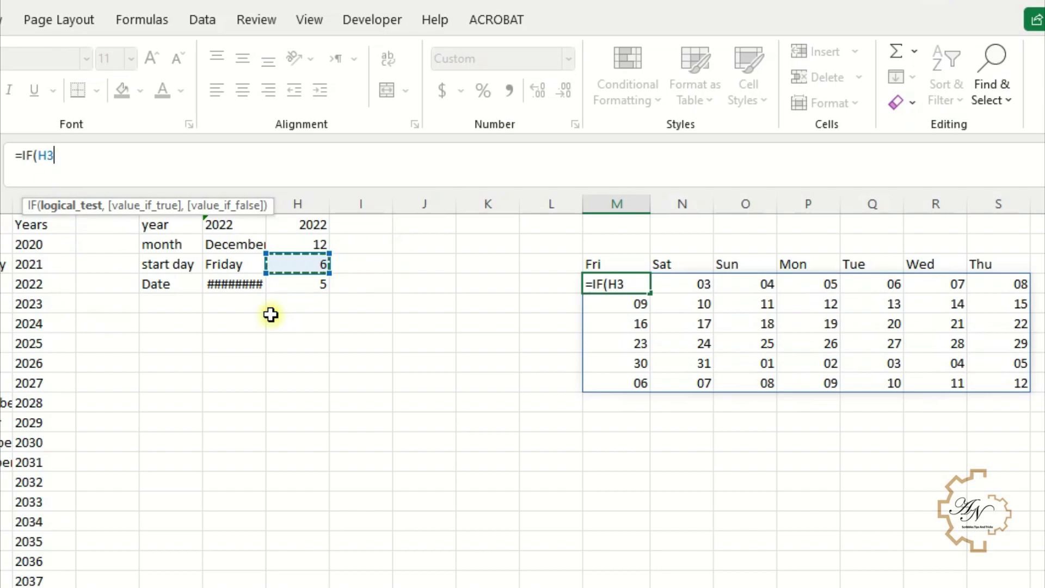
{"action": "type", "text": ">"}
{"action": "left_click", "coordinate": [283, 287]}
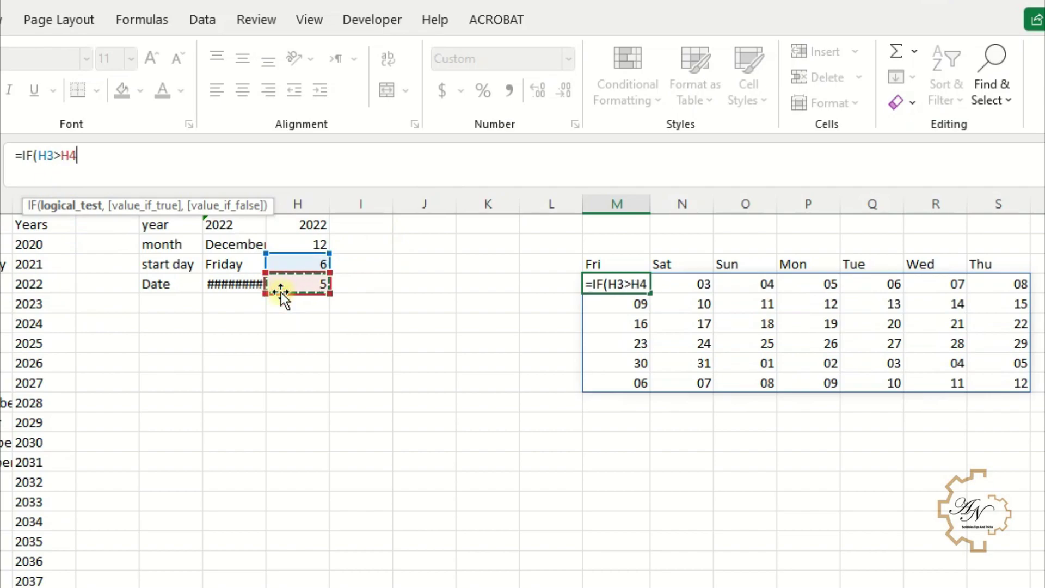
{"action": "type", "text": ",SEQUENCE(6,7,G4-H4+H3)-7"}
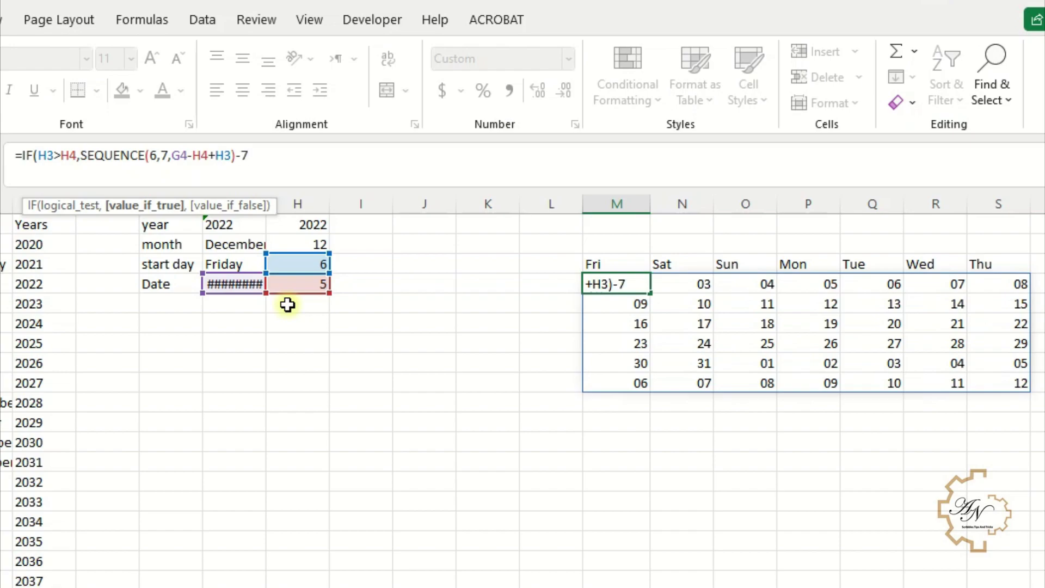
{"action": "type", "text": ","}
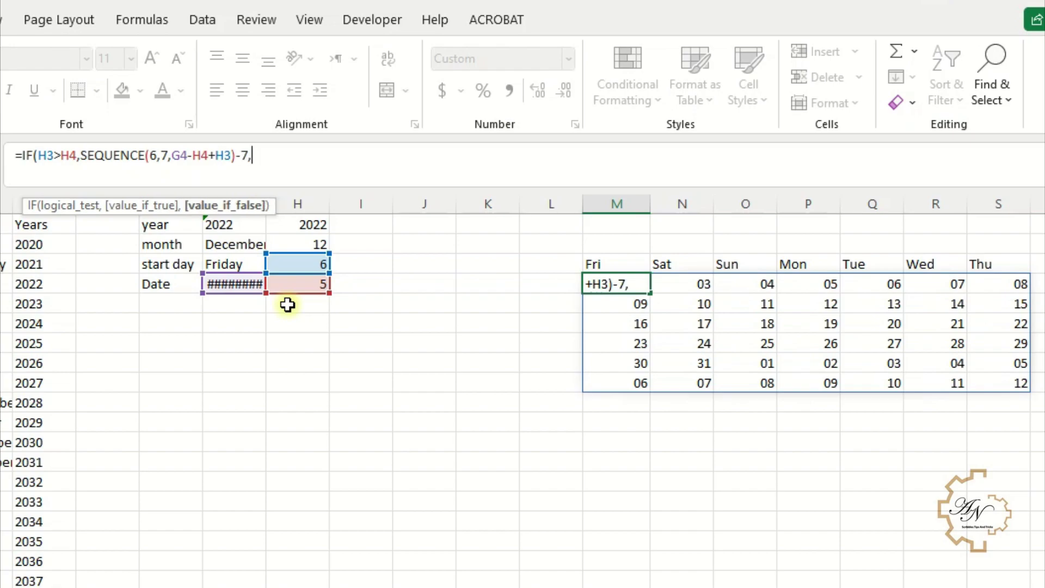
{"action": "key", "text": "ctrl+v"}
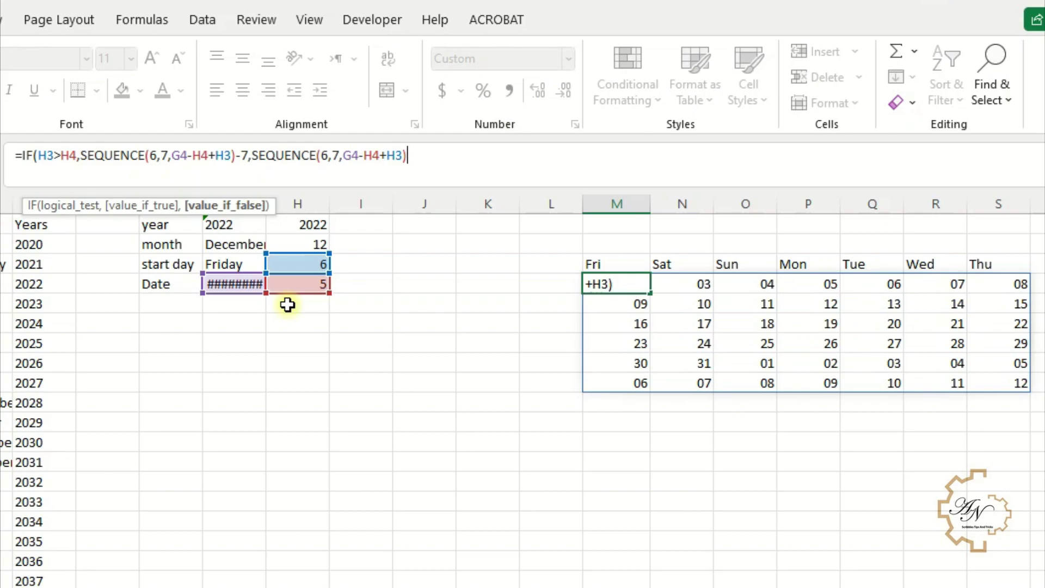
{"action": "key", "text": "Return"}
{"action": "key", "text": "Return"}
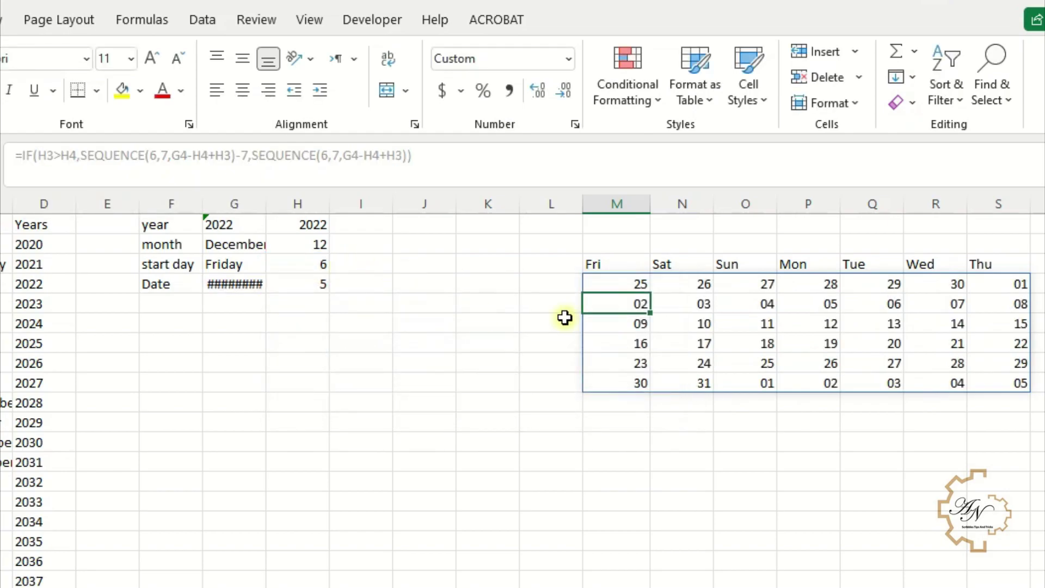
{"action": "left_click", "coordinate": [611, 283]}
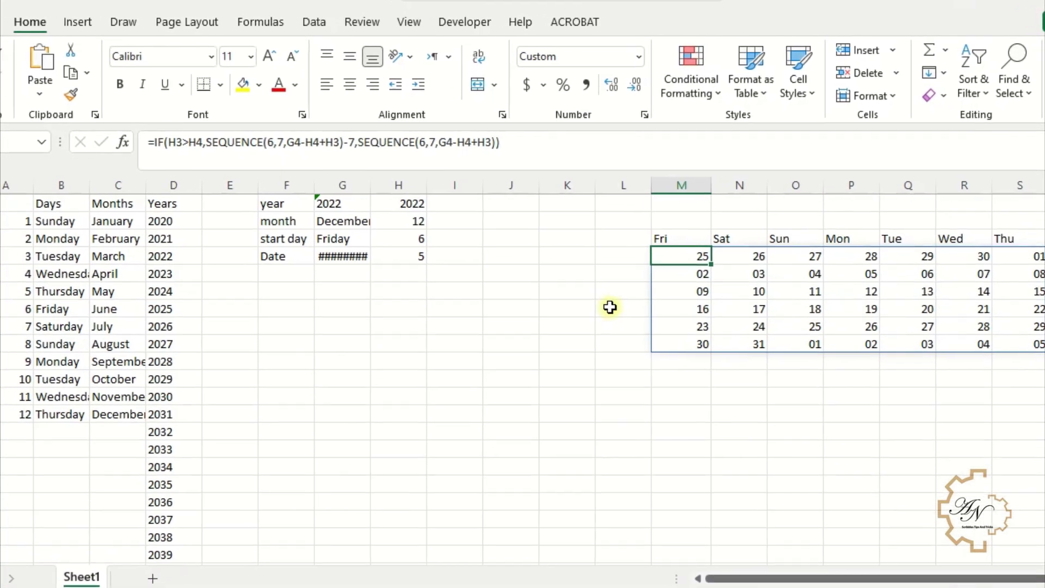
- Copy the year, month and start-day choices into A1 of a new sheet
{"action": "left_click_drag", "start_coordinate": [237, 227], "coordinate": [255, 250]}
{"action": "left_click_drag", "start_coordinate": [391, 220], "coordinate": [390, 229]}
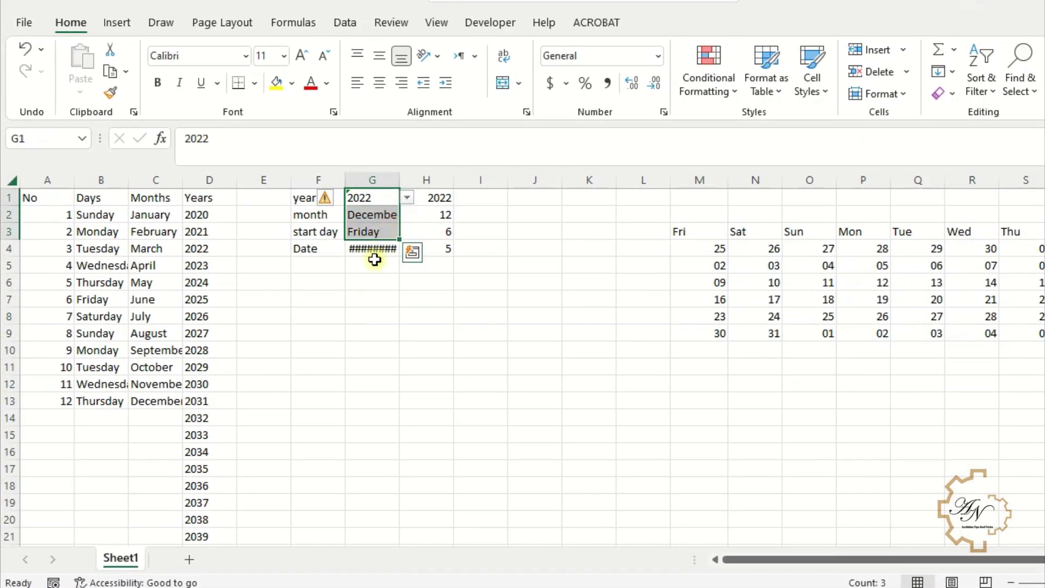
{"action": "key", "text": "ctrl+c"}
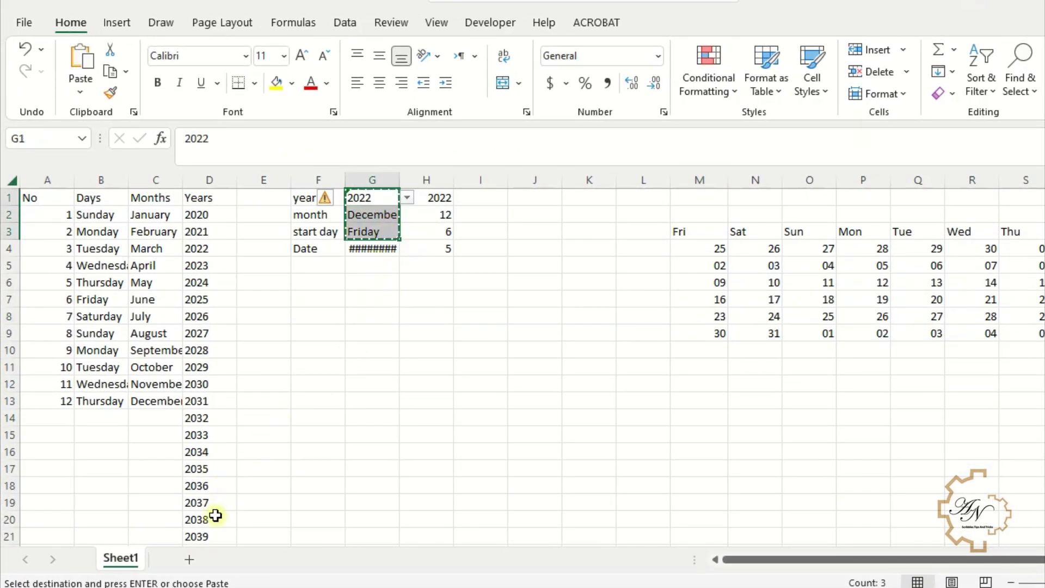
{"action": "left_click", "coordinate": [189, 559]}
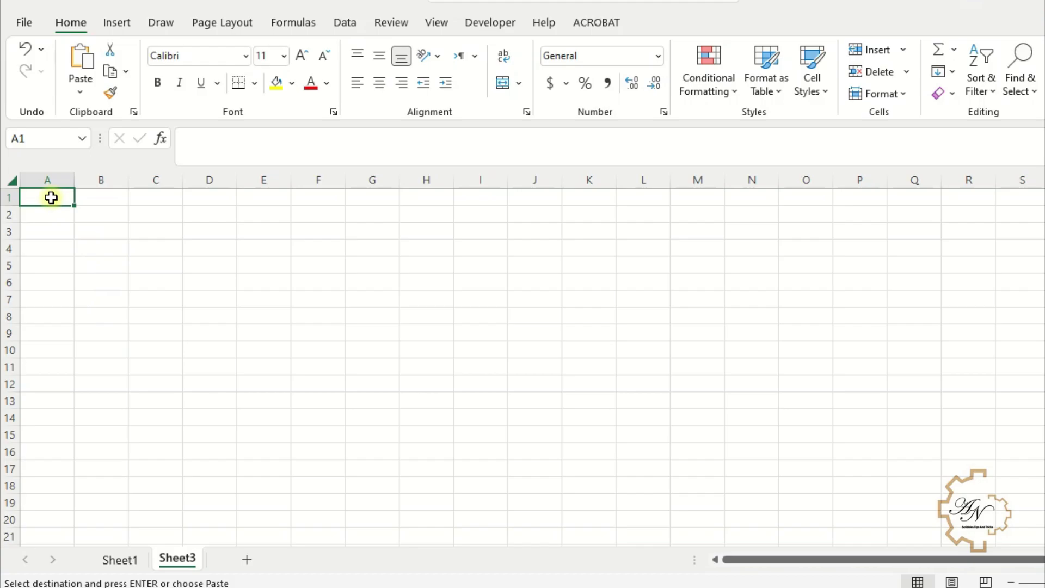
{"action": "key", "text": "Return"}
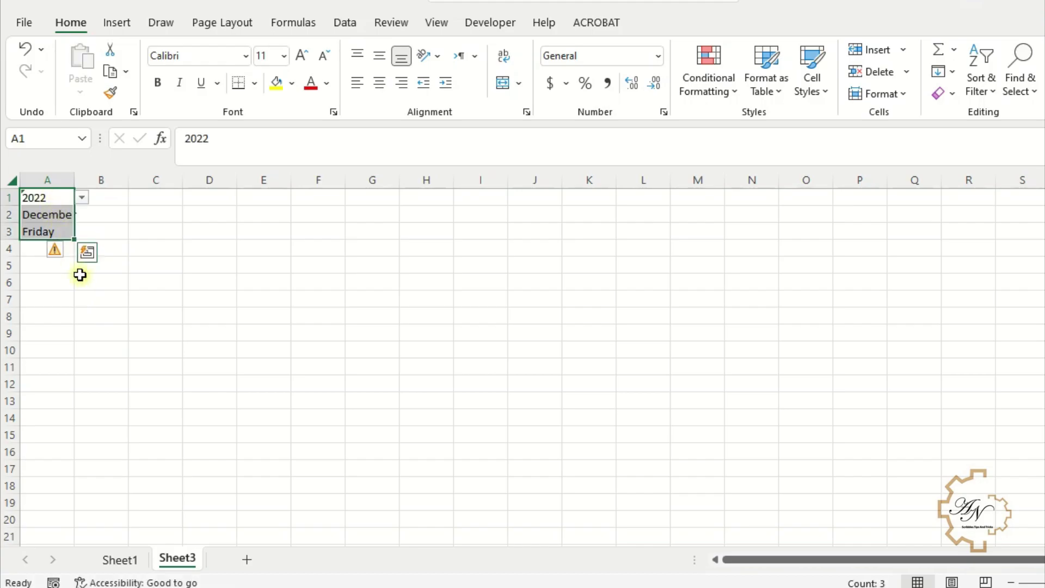
- Copy the calendar block M3:S9 from Sheet1 into A4 of Sheet3
{"action": "left_click", "coordinate": [139, 558]}
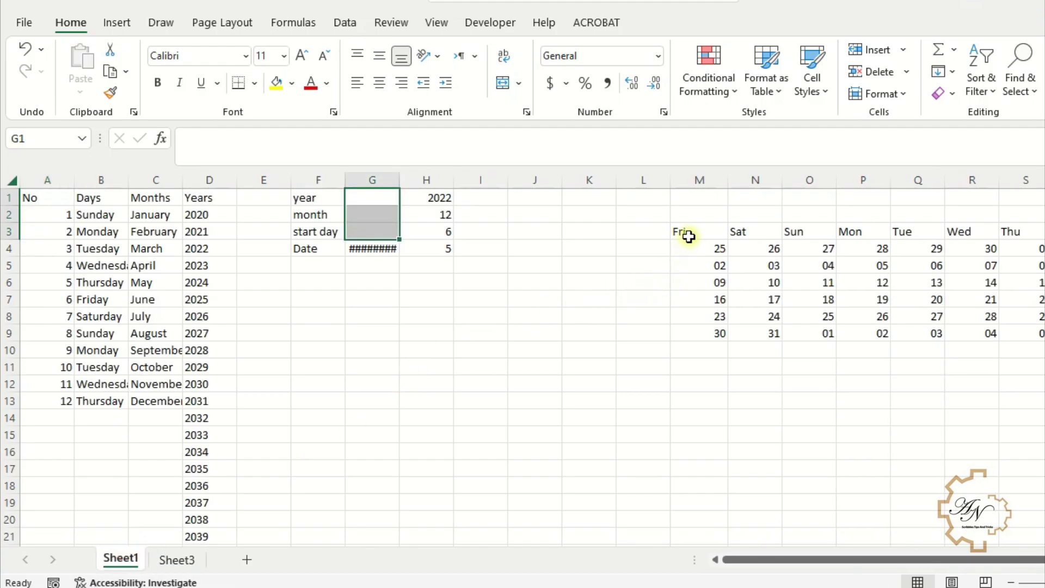
{"action": "left_click_drag", "start_coordinate": [689, 236], "coordinate": [1003, 331]}
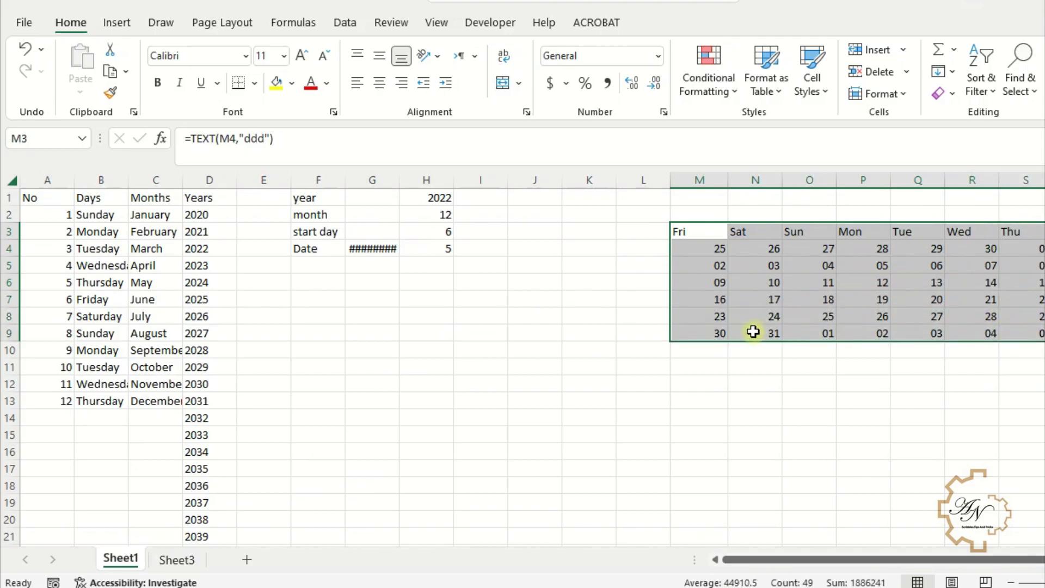
{"action": "key", "text": "ctrl+c"}
{"action": "left_click", "coordinate": [175, 559]}
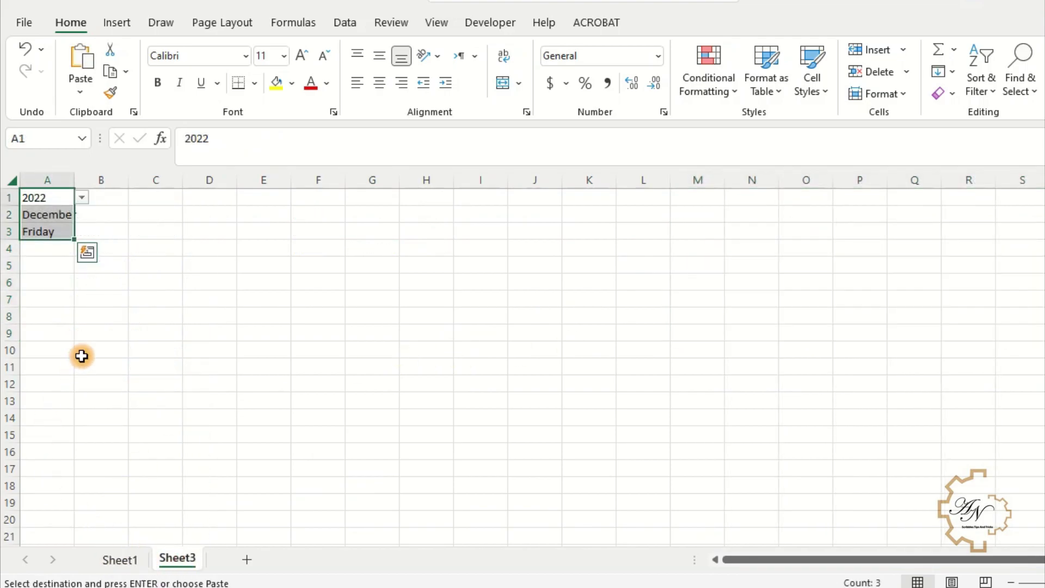
{"action": "left_click", "coordinate": [42, 252]}
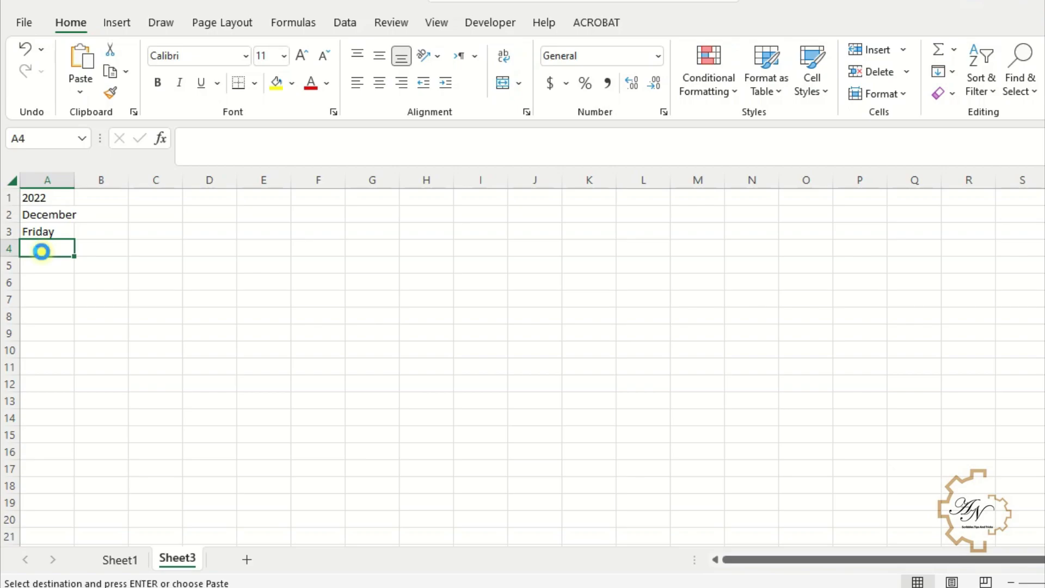
{"action": "key", "text": "ctrl+v"}
{"action": "left_click_drag", "start_coordinate": [48, 198], "coordinate": [389, 236]}
{"action": "left_click", "coordinate": [357, 82]}
- Set A1:G3 horizontal alignment to Center Across Selection
{"action": "left_click", "coordinate": [526, 111]}
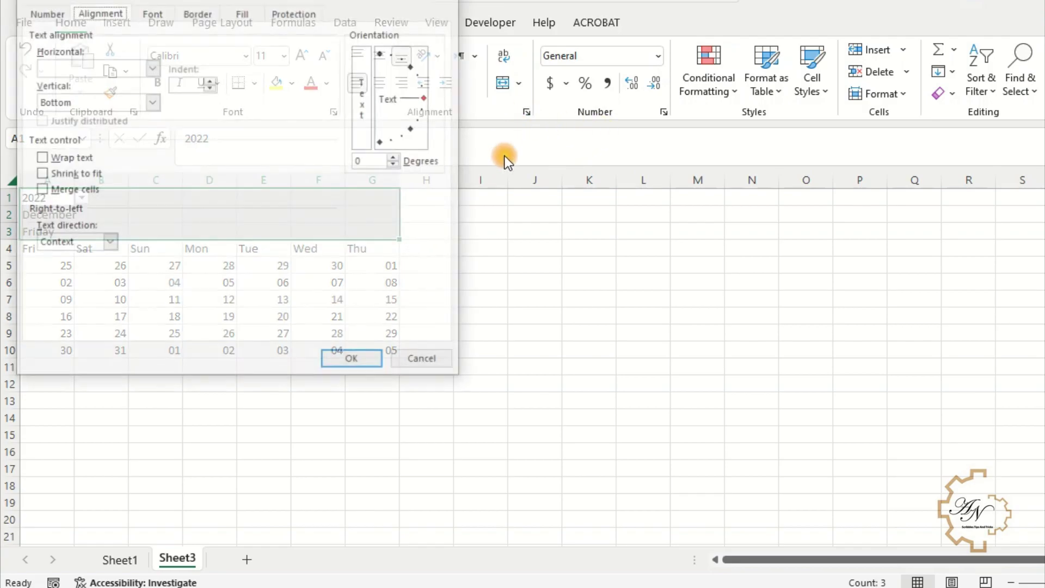
{"action": "left_click", "coordinate": [151, 67]}
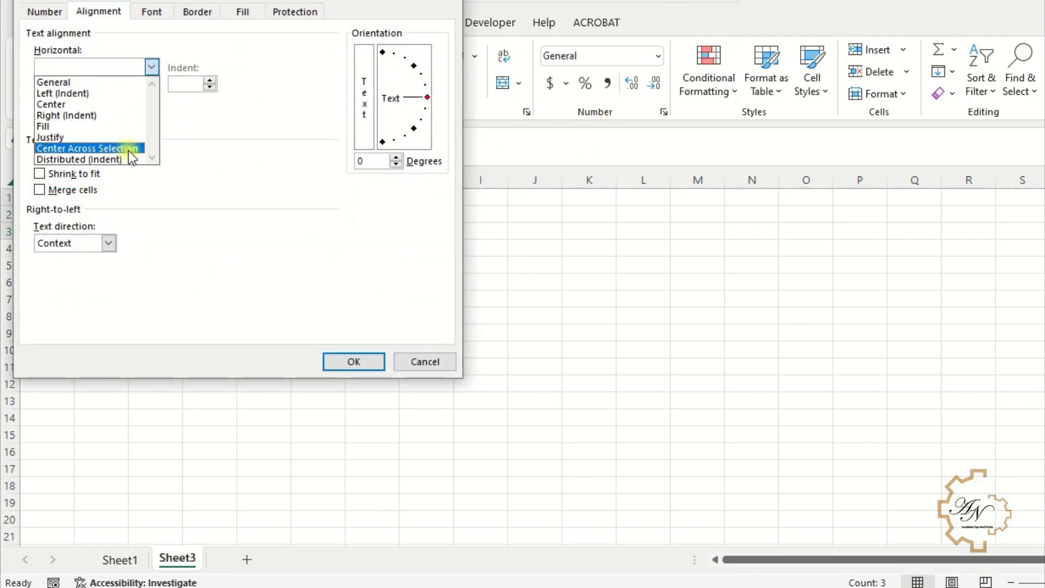
{"action": "left_click", "coordinate": [125, 148]}
{"action": "left_click", "coordinate": [355, 363]}
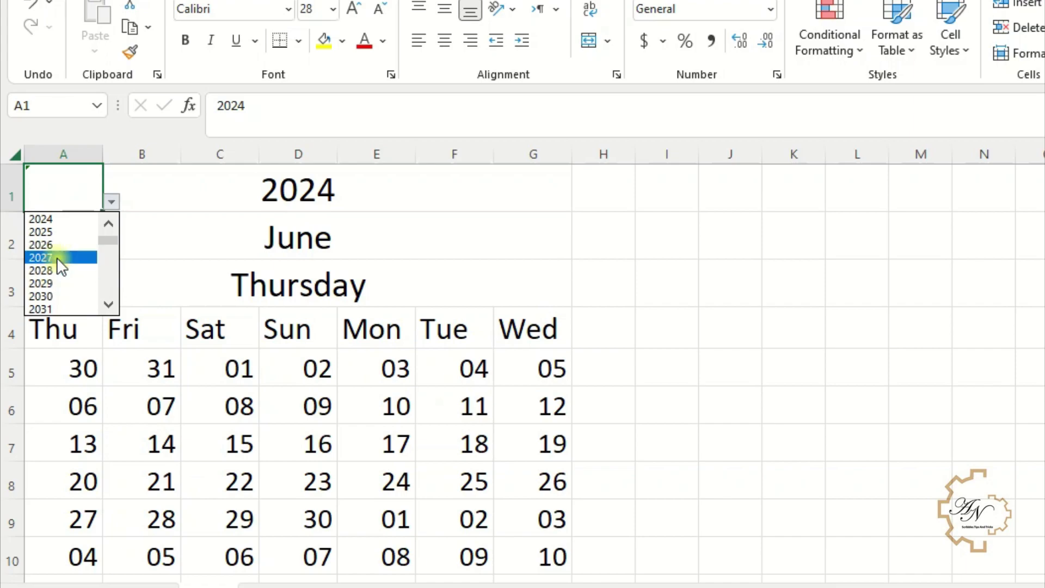
- Pick 2022, October and Sunday from the A1, A2 and A3 dropdowns
{"action": "left_click", "coordinate": [109, 223]}
{"action": "left_click", "coordinate": [109, 222]}
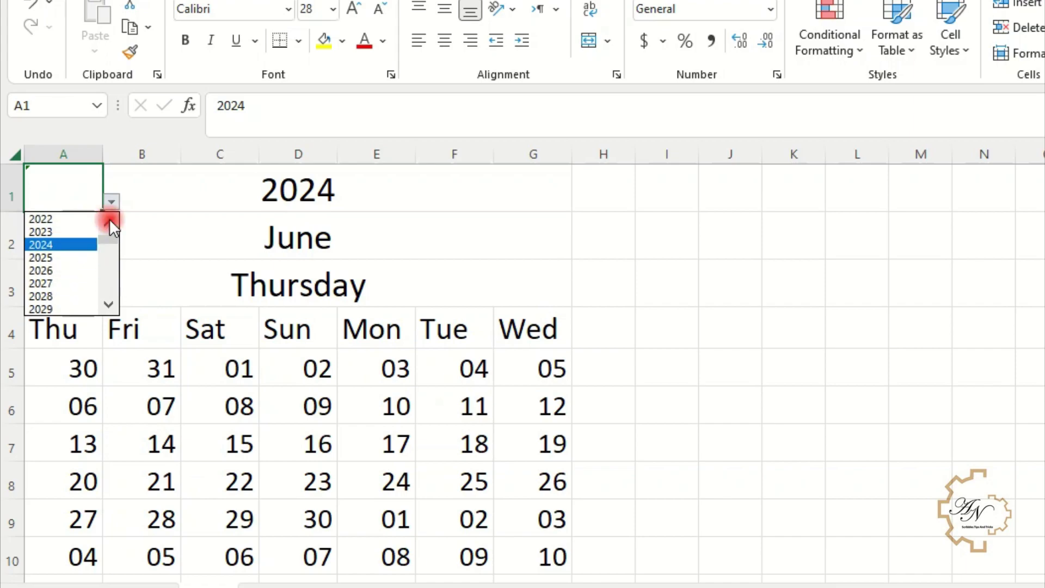
{"action": "left_click", "coordinate": [109, 222]}
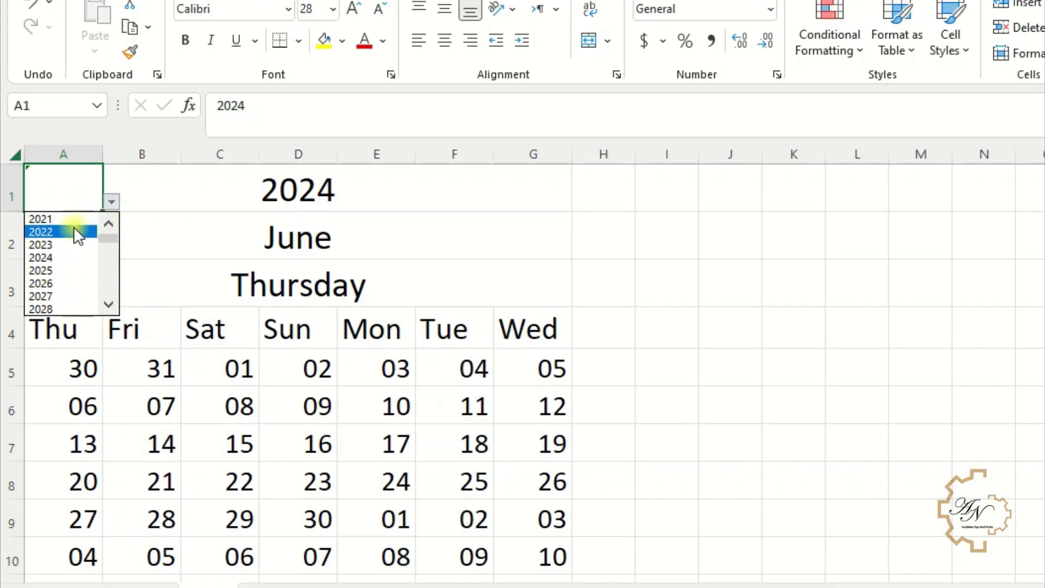
{"action": "left_click", "coordinate": [74, 228]}
{"action": "left_click", "coordinate": [101, 242]}
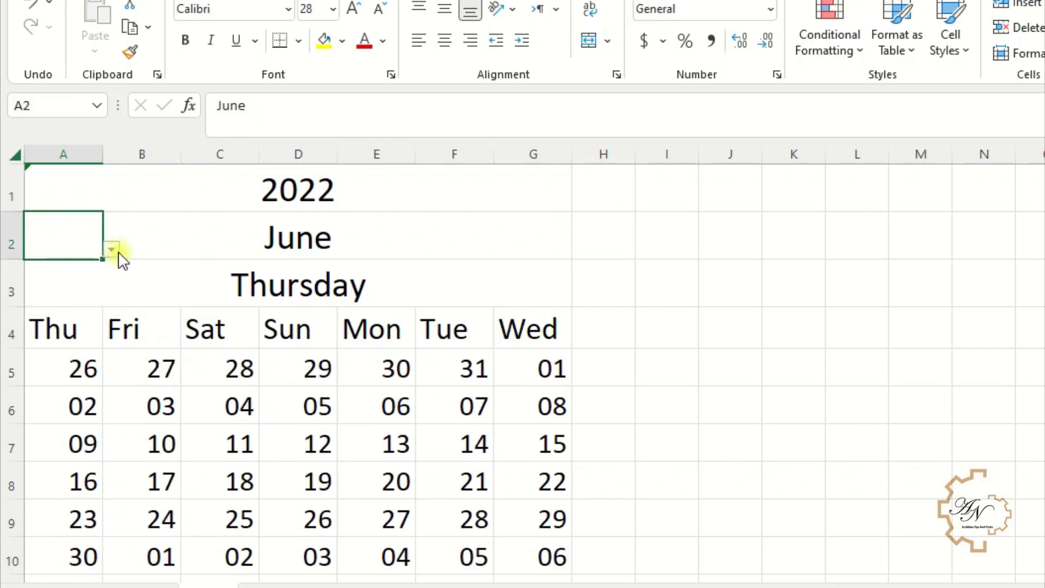
{"action": "left_click", "coordinate": [111, 250]}
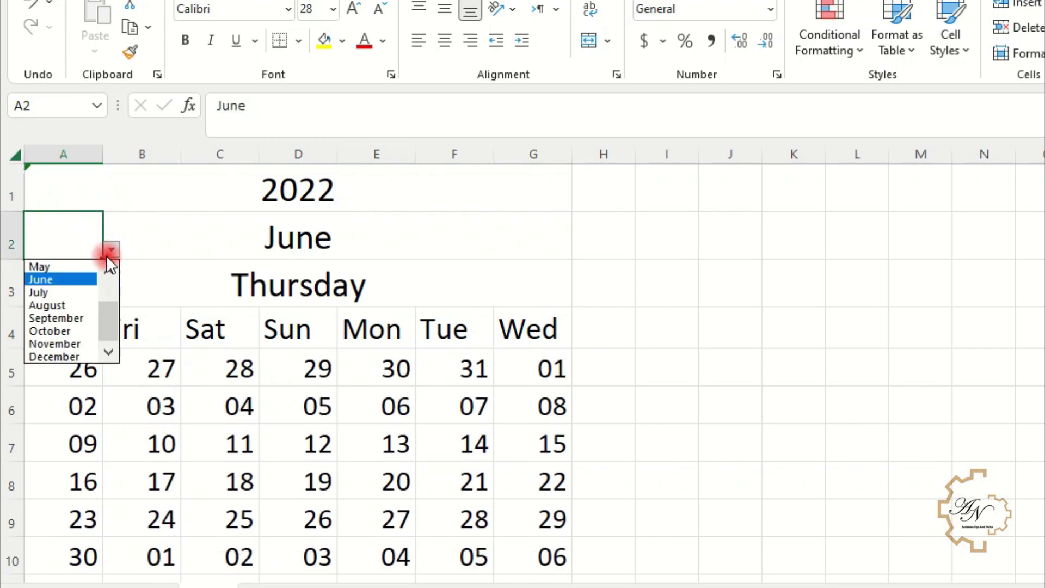
{"action": "left_click", "coordinate": [81, 330]}
{"action": "left_click", "coordinate": [80, 295]}
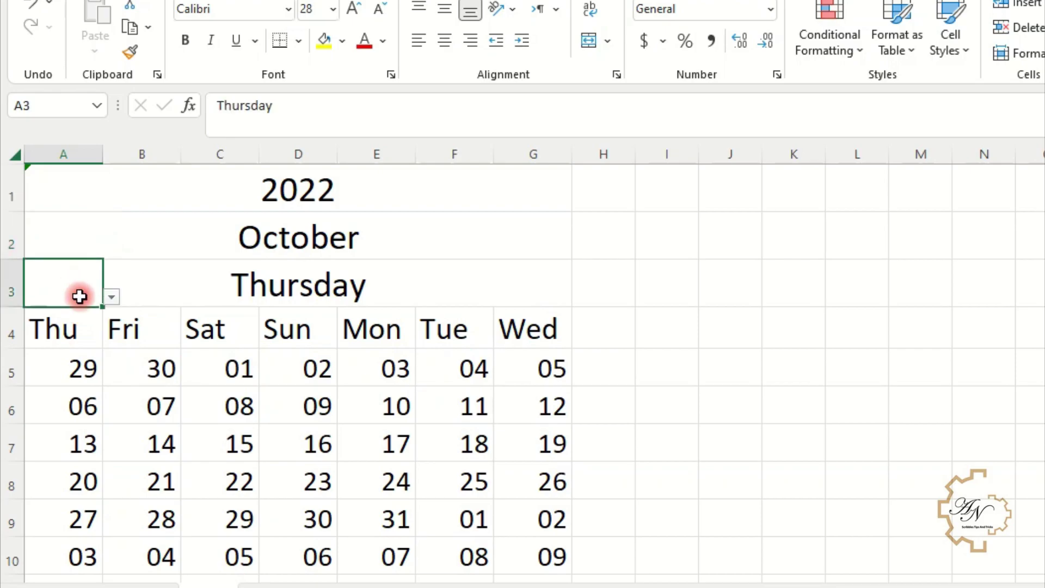
{"action": "left_click", "coordinate": [110, 297]}
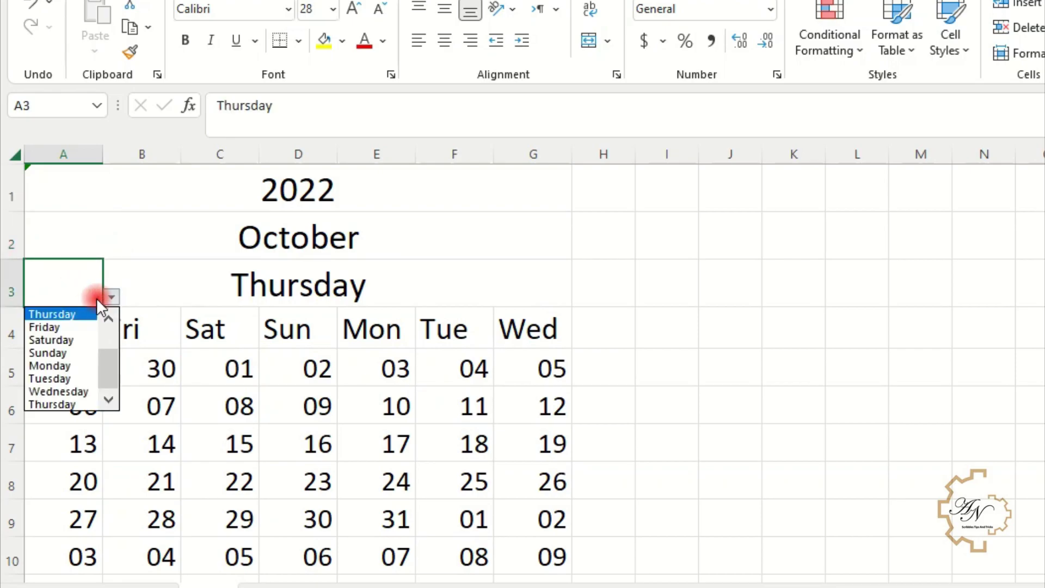
{"action": "left_click", "coordinate": [60, 351]}
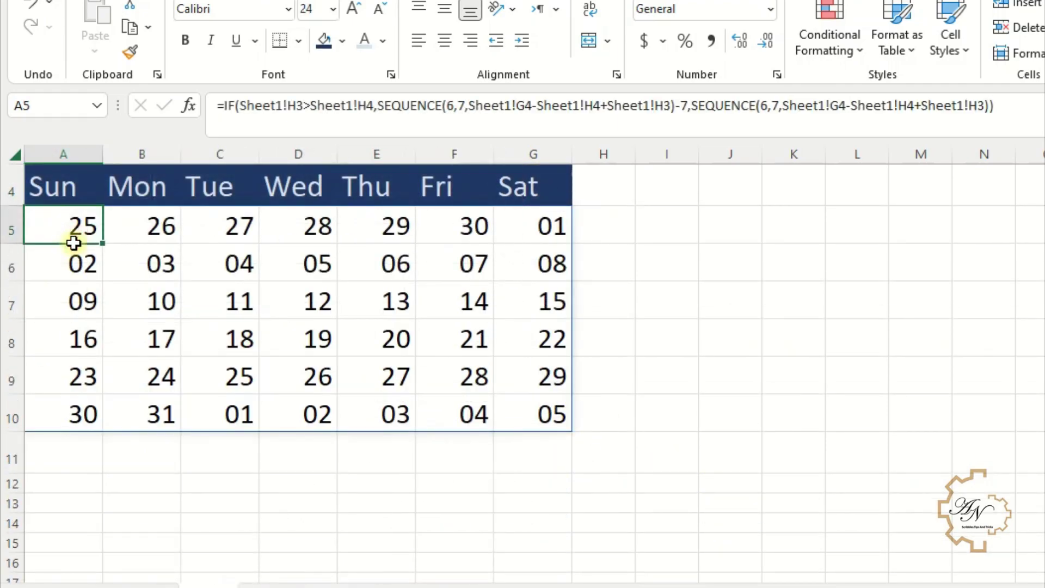
- Enter =MONTH(A5) in A12 below the calendar
{"action": "left_click_drag", "start_coordinate": [77, 238], "coordinate": [502, 415]}
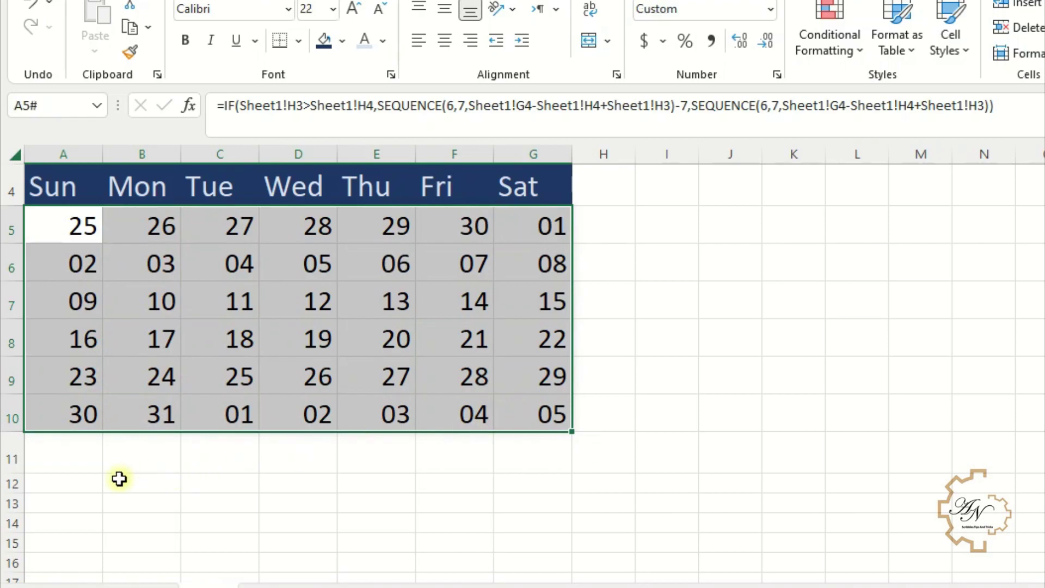
{"action": "left_click", "coordinate": [82, 479]}
{"action": "type", "text": "=m"}
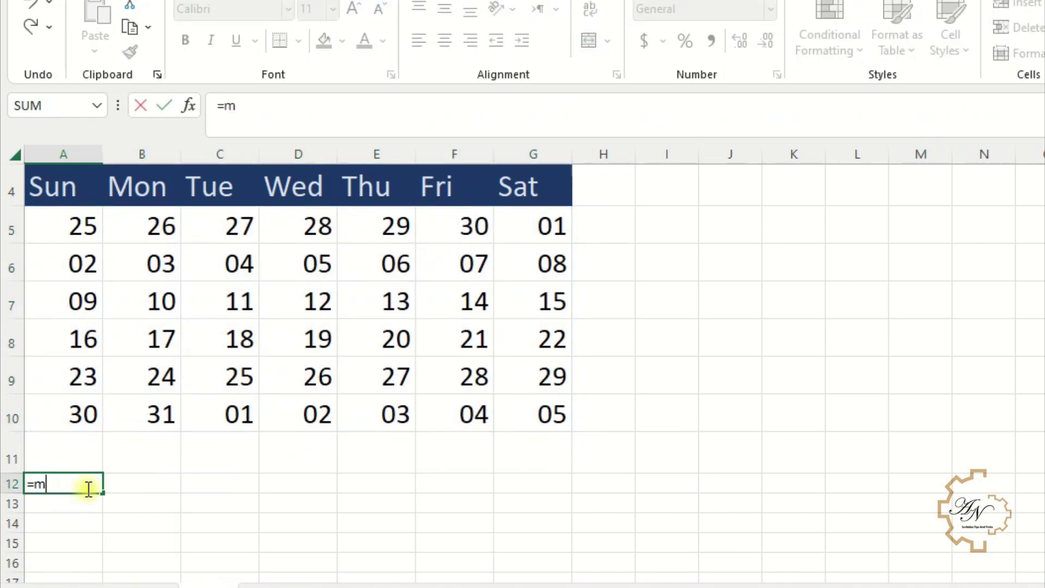
{"action": "type", "text": "on"}
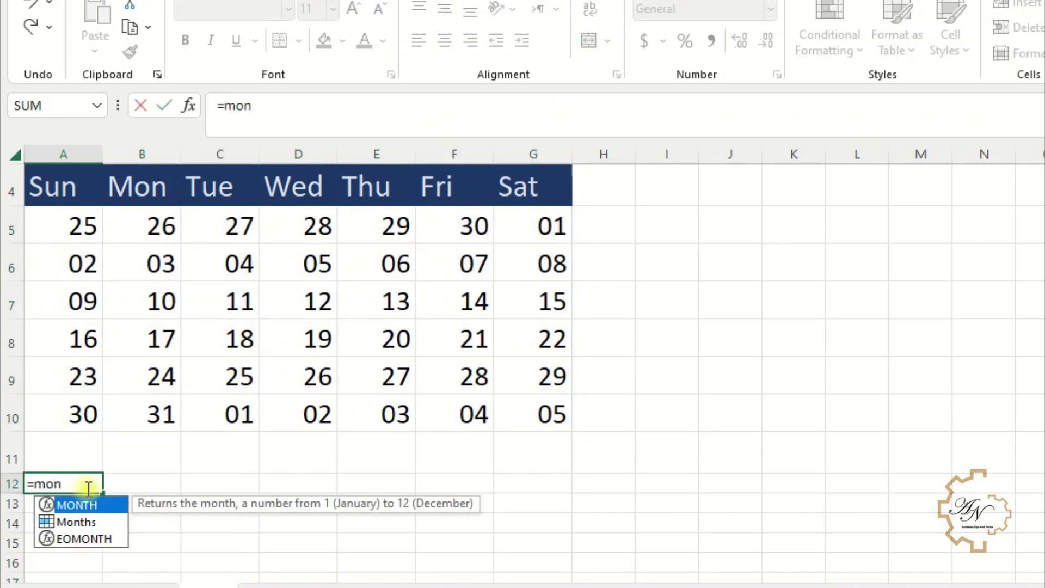
{"action": "double_click", "coordinate": [87, 503]}
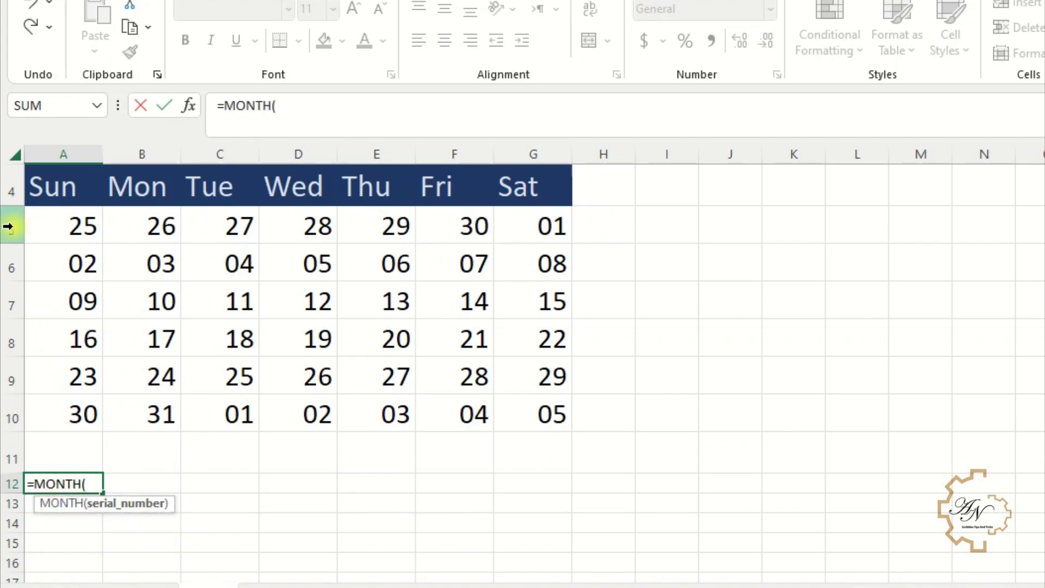
{"action": "left_click", "coordinate": [64, 225]}
{"action": "key", "text": "Return"}
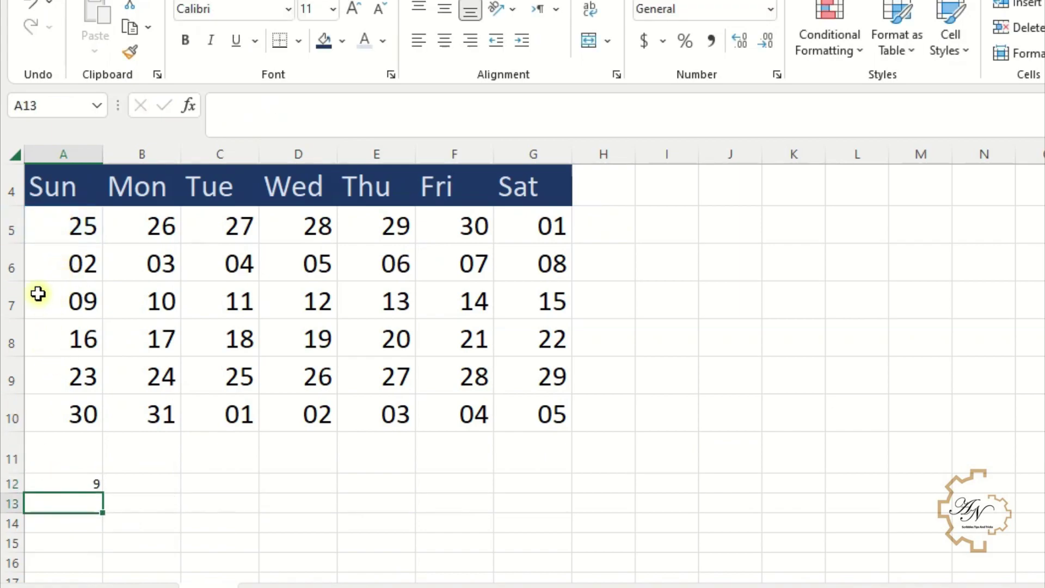
- Fill the MONTH formula across to G12 and check the month results
{"action": "left_click", "coordinate": [83, 483]}
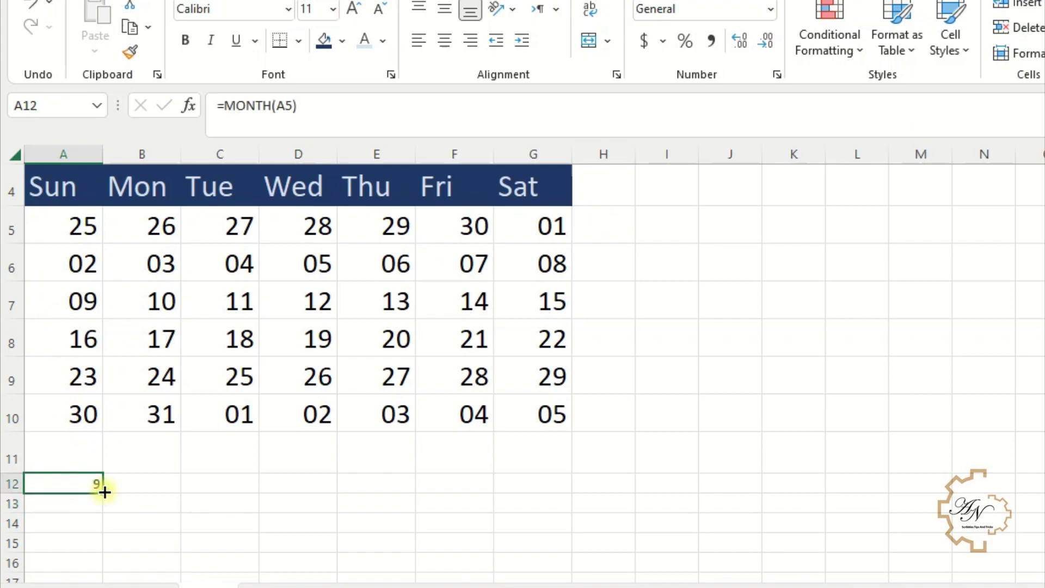
{"action": "left_click_drag", "start_coordinate": [103, 492], "coordinate": [538, 488]}
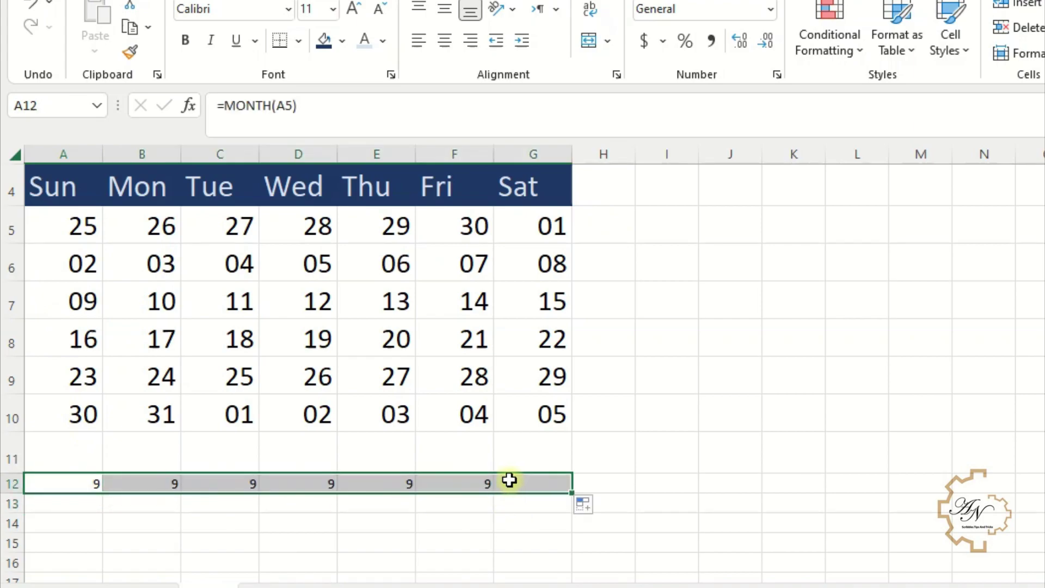
{"action": "left_click", "coordinate": [532, 484]}
{"action": "left_click", "coordinate": [539, 224]}
{"action": "left_click", "coordinate": [544, 483]}
{"action": "left_click", "coordinate": [80, 483]}
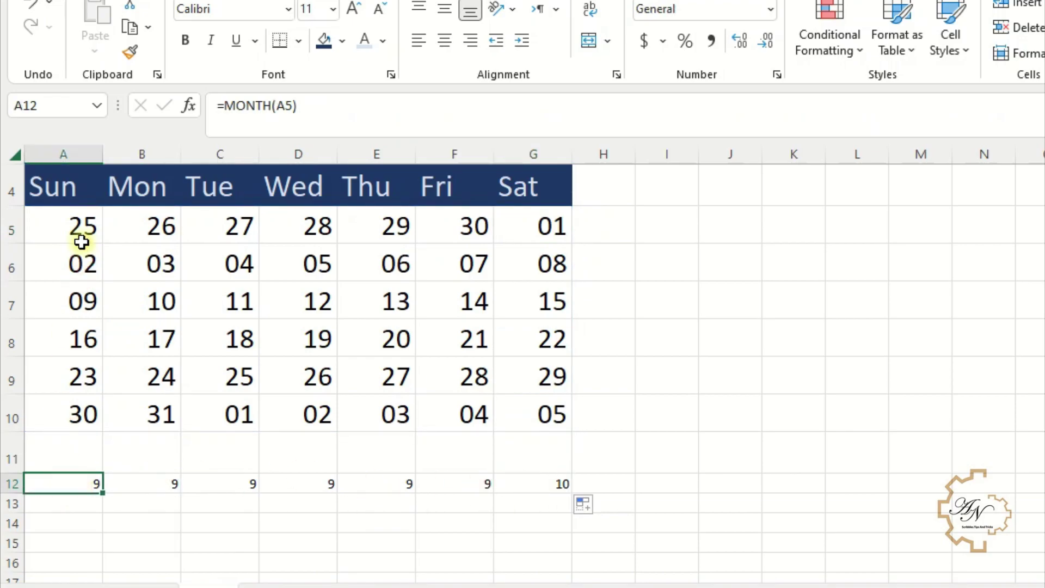
{"action": "left_click_drag", "start_coordinate": [313, 106], "coordinate": [219, 107]}
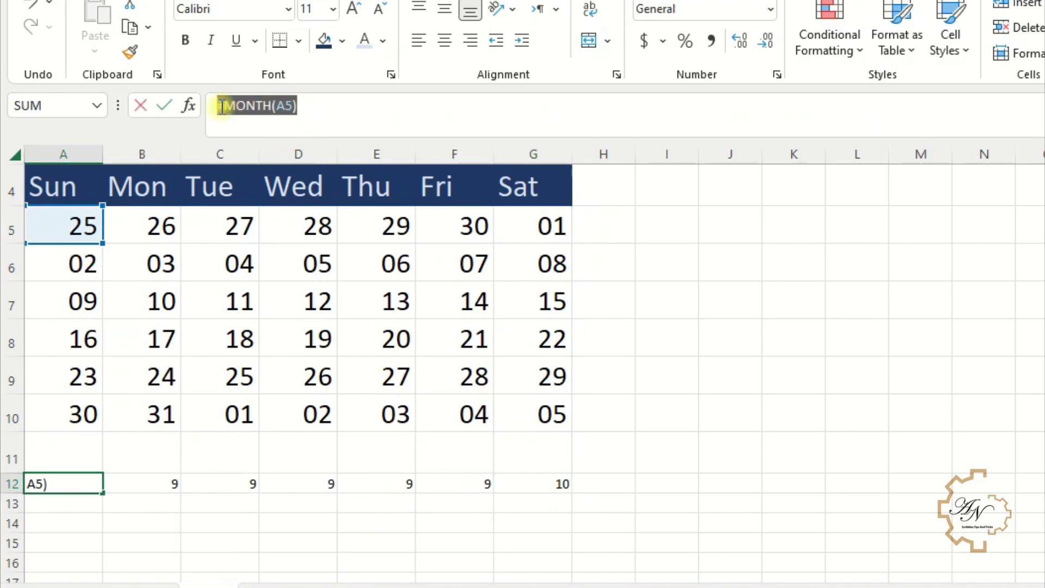
{"action": "key", "text": "Return"}
{"action": "scroll", "coordinate": [190, 207], "scroll_direction": "up", "scroll_amount": 1}
{"action": "left_click", "coordinate": [133, 195]}
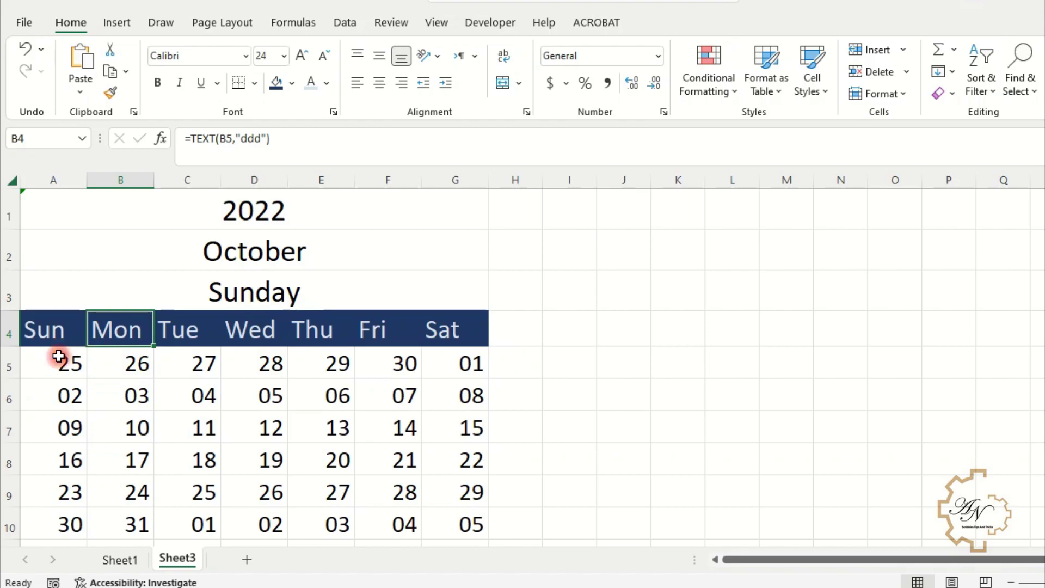
- Start a formula rule on the calendar dates: =MONTH(A5)<>Sheet1!$H$2
{"action": "left_click_drag", "start_coordinate": [62, 221], "coordinate": [108, 292]}
{"action": "left_click_drag", "start_coordinate": [96, 418], "coordinate": [469, 525]}
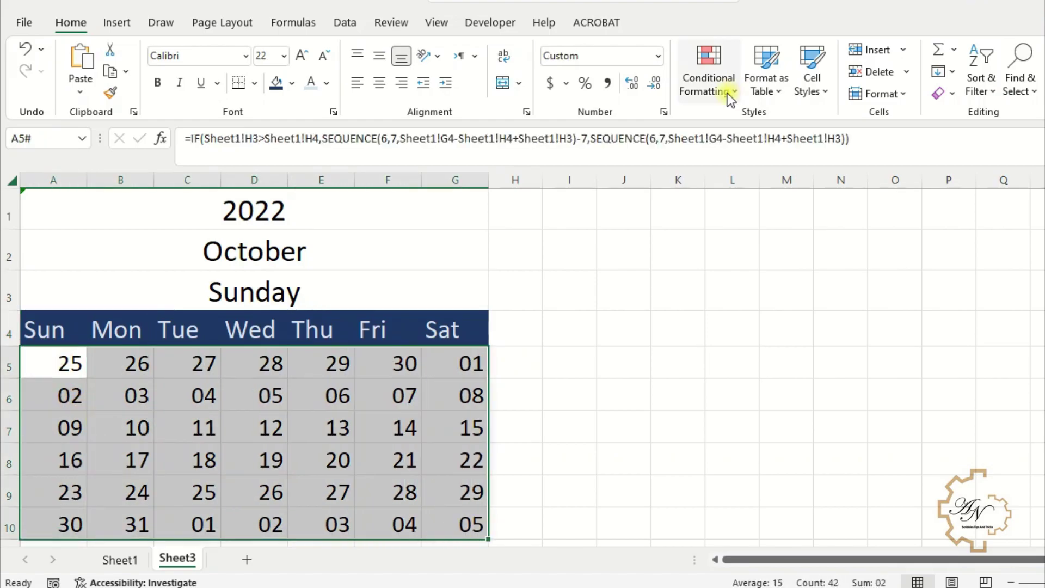
{"action": "left_click", "coordinate": [726, 93]}
{"action": "left_click", "coordinate": [733, 327]}
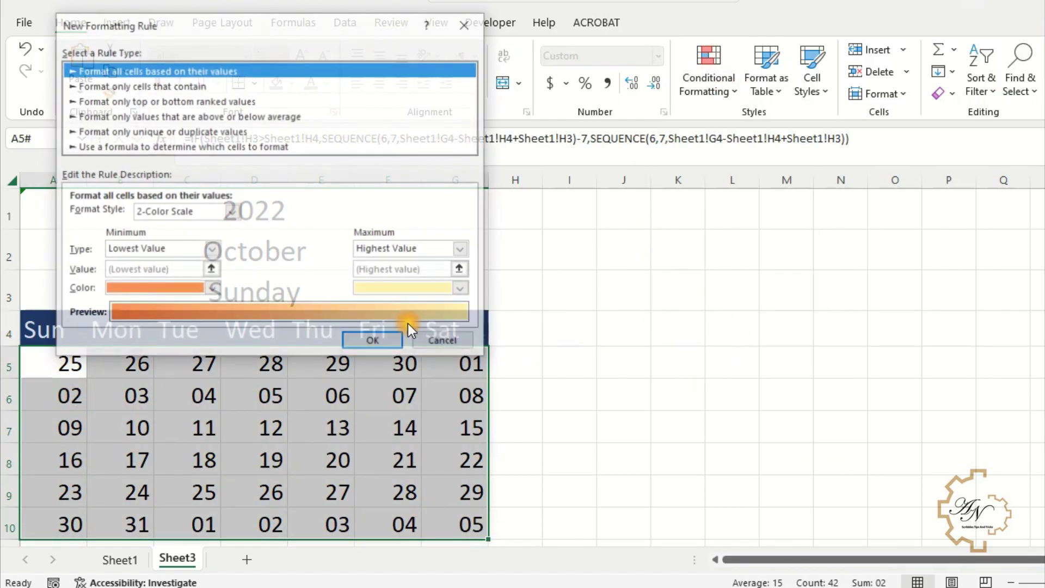
{"action": "left_click", "coordinate": [176, 144]}
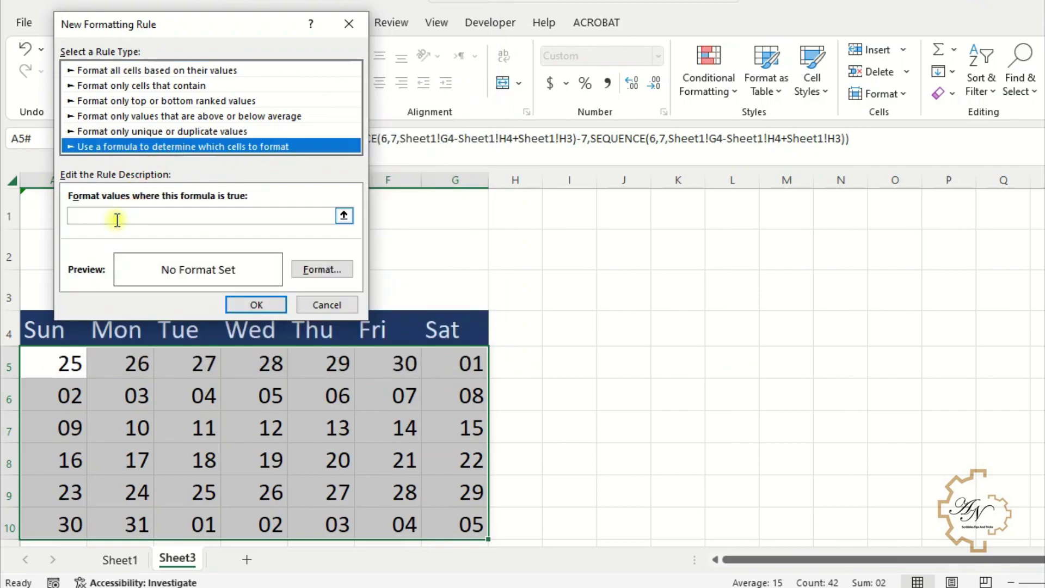
{"action": "left_click", "coordinate": [86, 216]}
{"action": "type", "text": "=MONTH(A5)<>"}
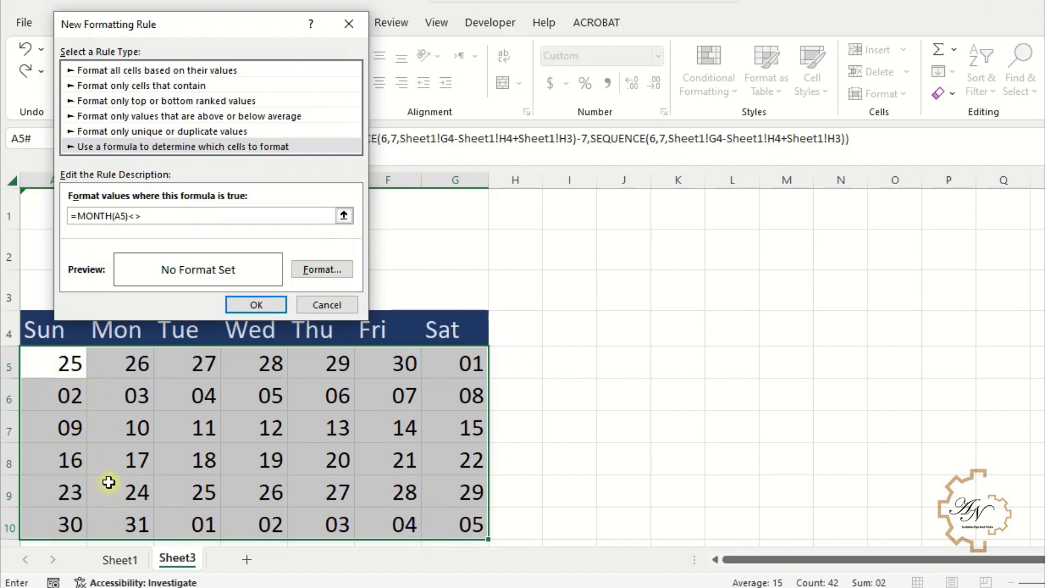
{"action": "left_click", "coordinate": [121, 559]}
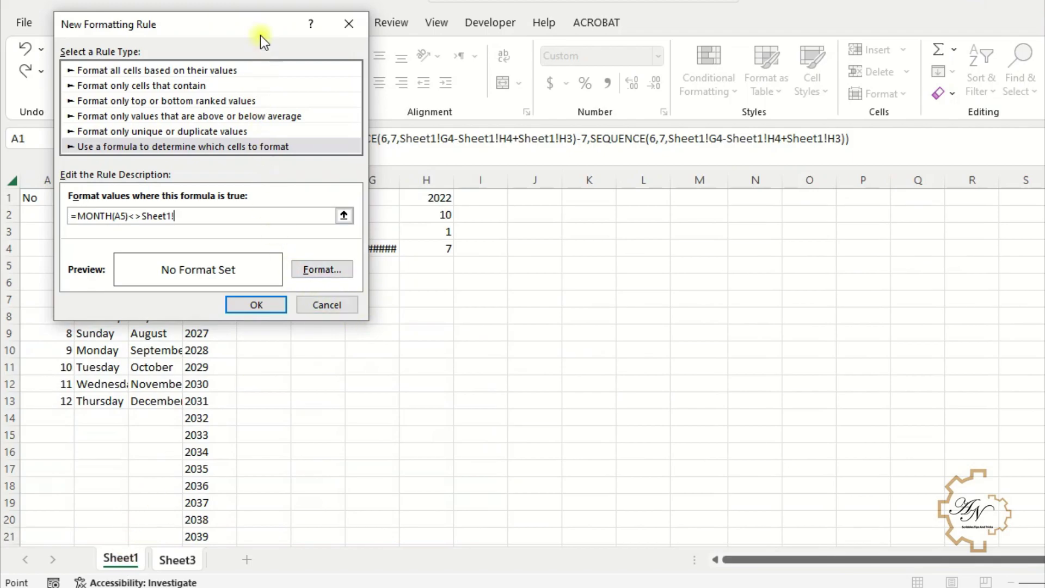
{"action": "left_click_drag", "start_coordinate": [260, 34], "coordinate": [314, 275]}
{"action": "left_click", "coordinate": [425, 215]}
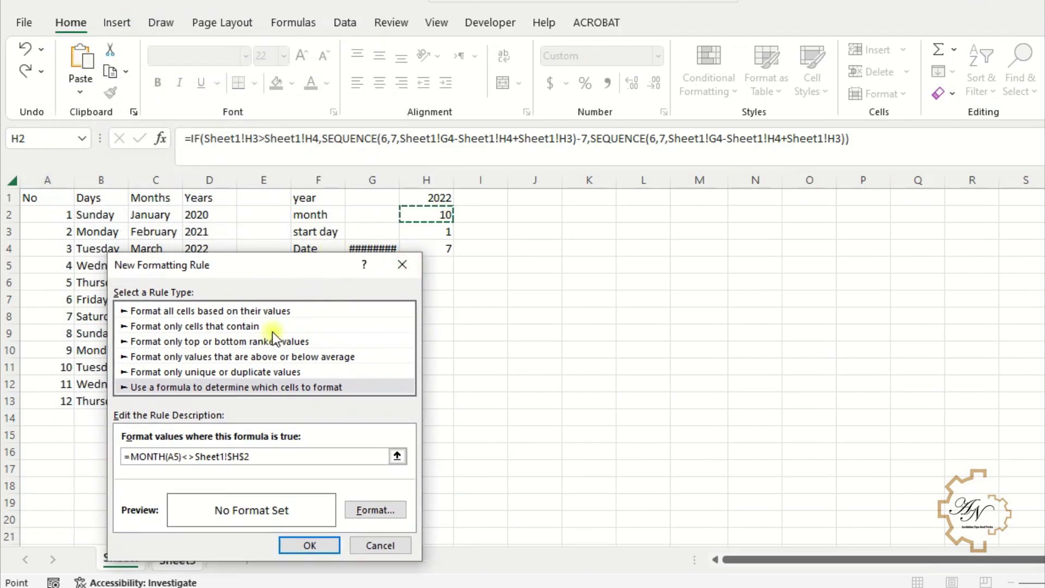
- Format matching days with a light grey fill and grey font, then apply the rule
{"action": "left_click", "coordinate": [359, 510]}
{"action": "left_click", "coordinate": [165, 11]}
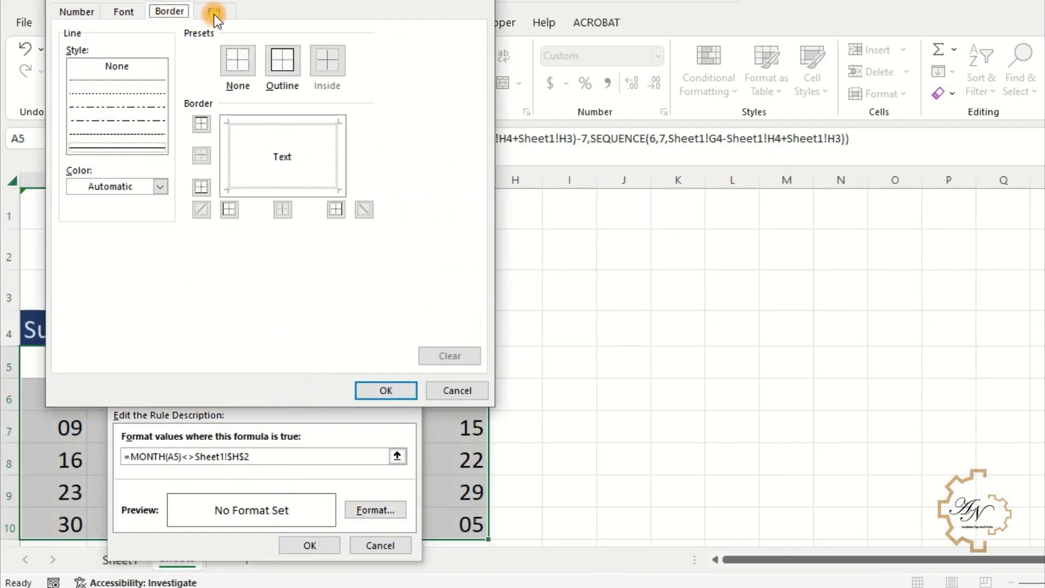
{"action": "left_click", "coordinate": [214, 12]}
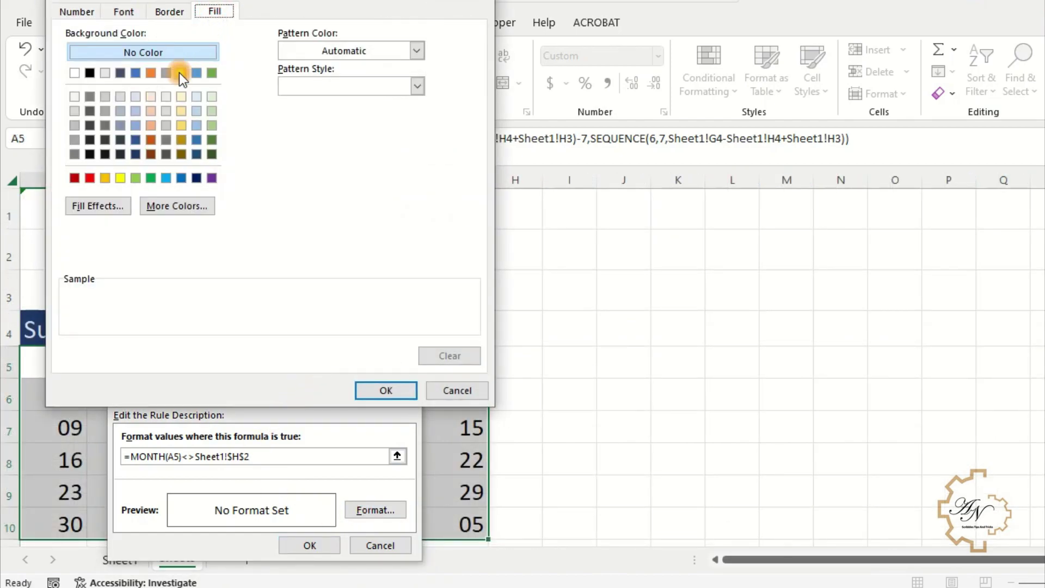
{"action": "left_click", "coordinate": [106, 73]}
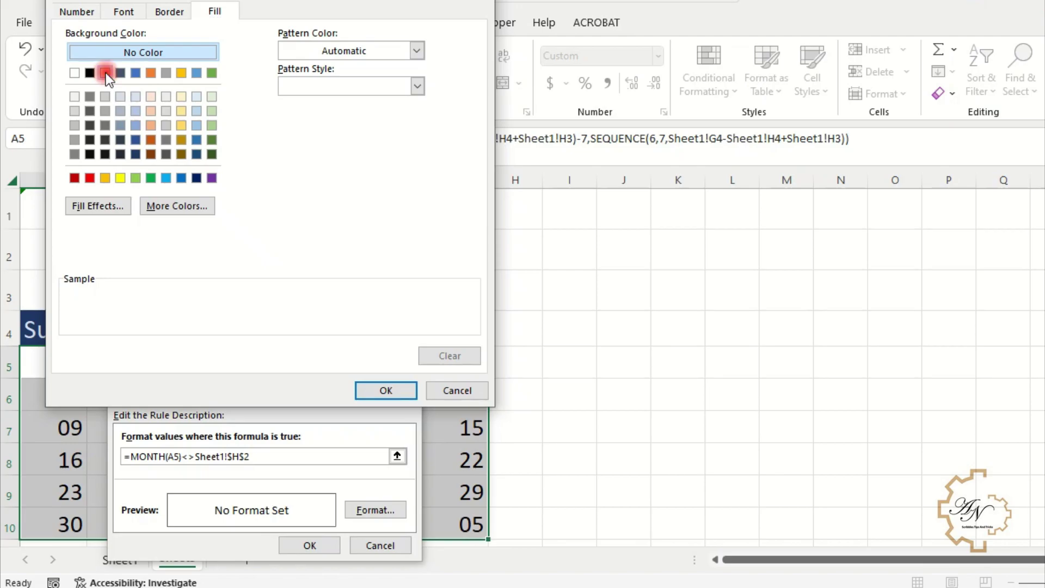
{"action": "left_click", "coordinate": [122, 12]}
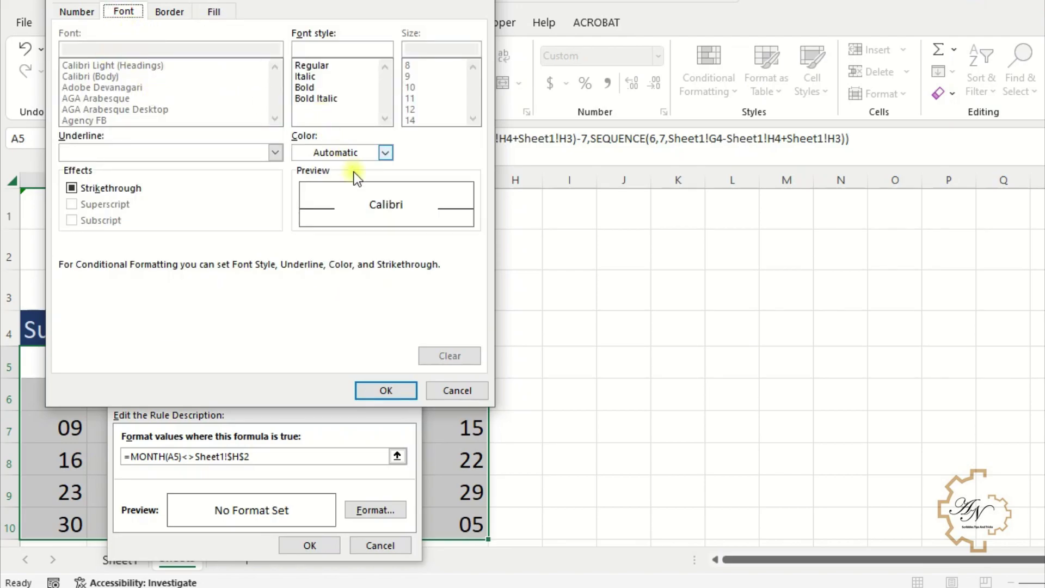
{"action": "left_click", "coordinate": [354, 153]}
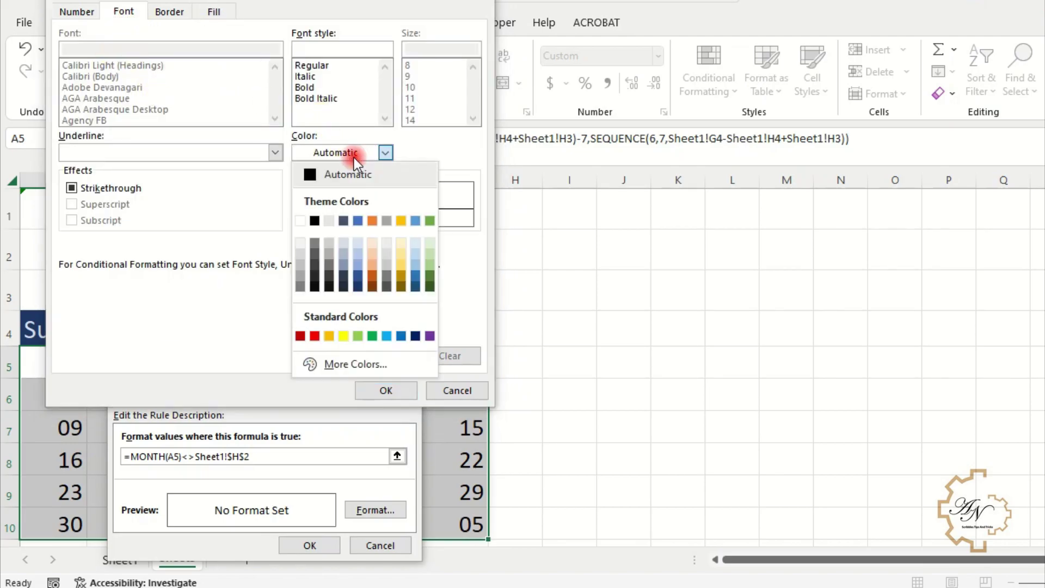
{"action": "left_click", "coordinate": [329, 256]}
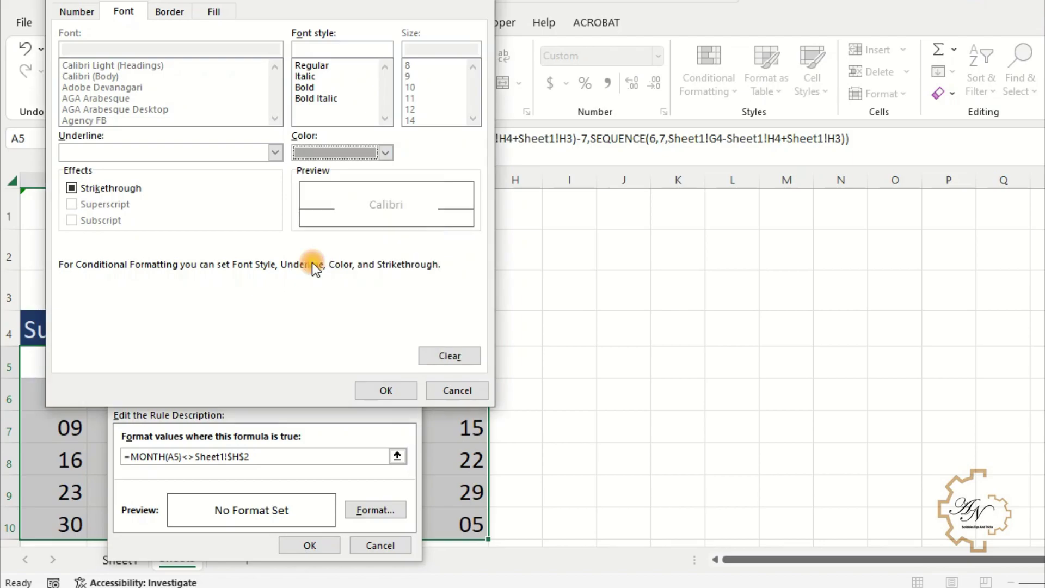
{"action": "left_click", "coordinate": [387, 389]}
{"action": "left_click", "coordinate": [306, 545]}
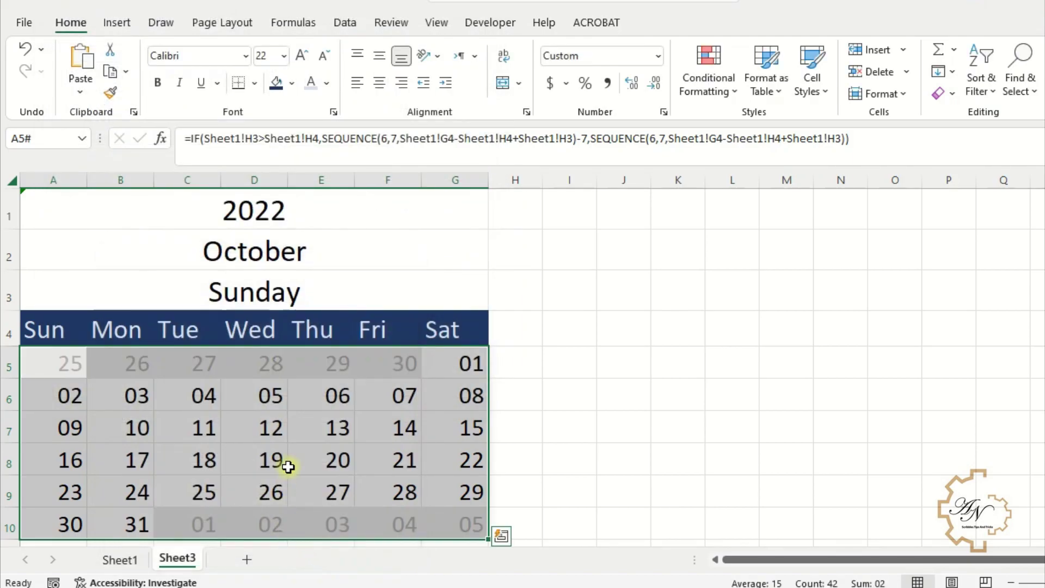
- Clear the test month numbers in row 12
{"action": "scroll", "coordinate": [292, 457], "scroll_direction": "down", "scroll_amount": 1}
{"action": "left_click_drag", "start_coordinate": [463, 462], "coordinate": [27, 463]}
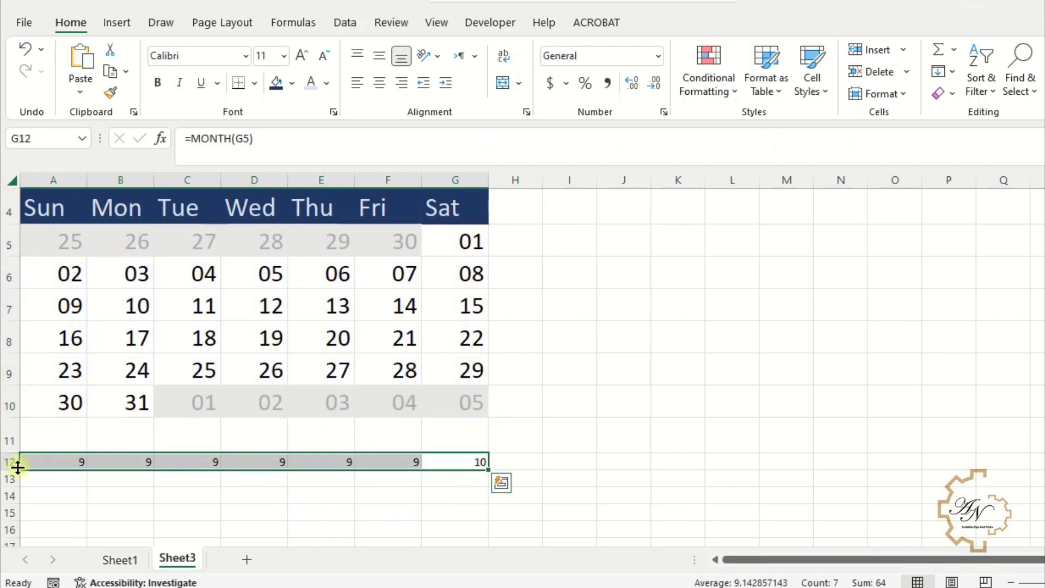
{"action": "key", "text": "Delete"}
{"action": "scroll", "coordinate": [538, 479], "scroll_direction": "up", "scroll_amount": 3}
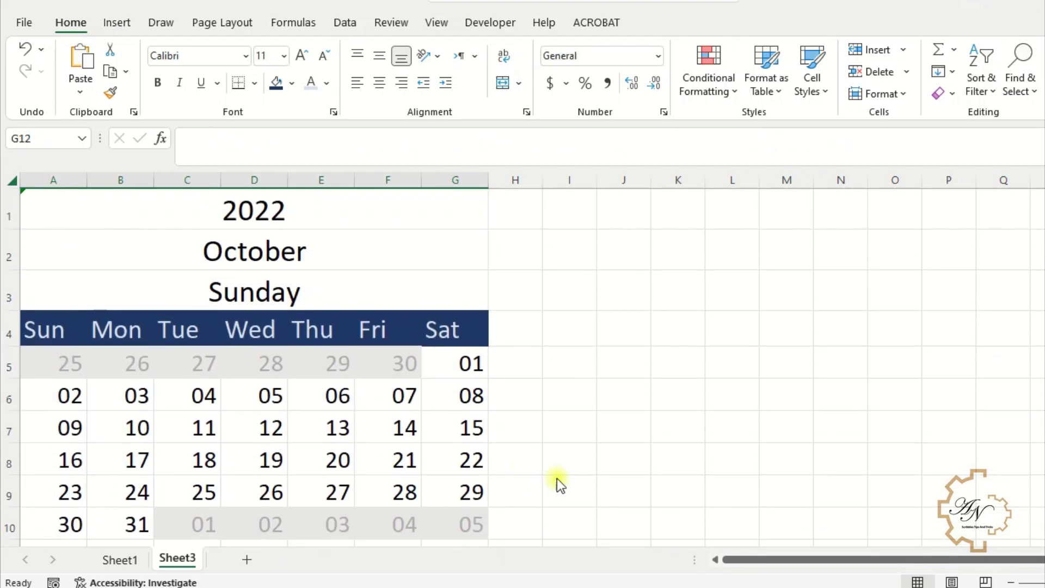
- Start a formula rule on the calendar days: =A5=TODAY()
{"action": "mouse_move", "coordinate": [443, 528]}
{"action": "left_mouse_down"}
{"action": "mouse_move", "coordinate": [41, 355]}
{"action": "mouse_move", "coordinate": [373, 455]}
{"action": "mouse_move", "coordinate": [474, 532]}
{"action": "mouse_move", "coordinate": [443, 515]}
{"action": "left_mouse_up"}
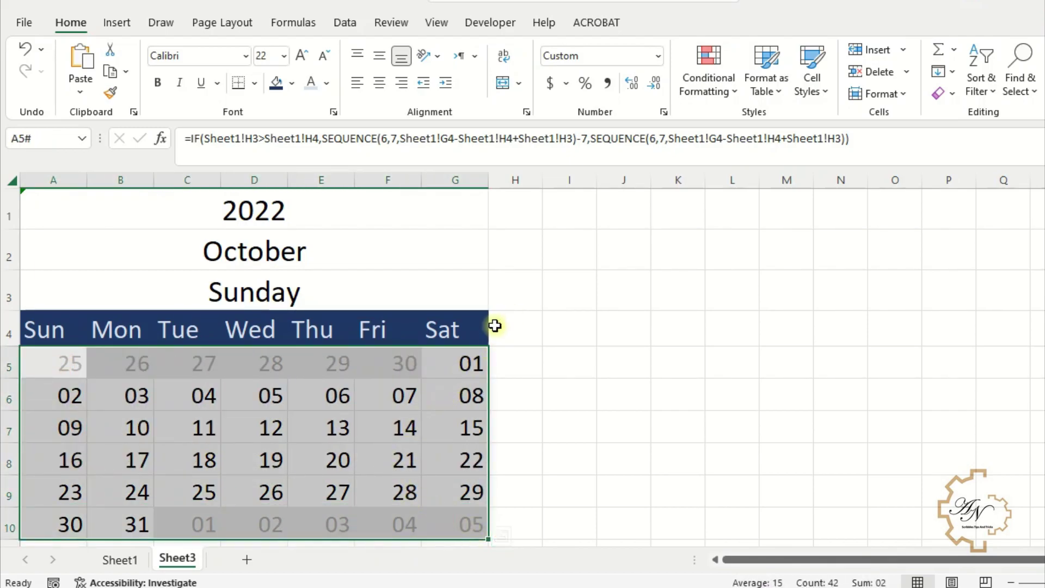
{"action": "left_click", "coordinate": [705, 91]}
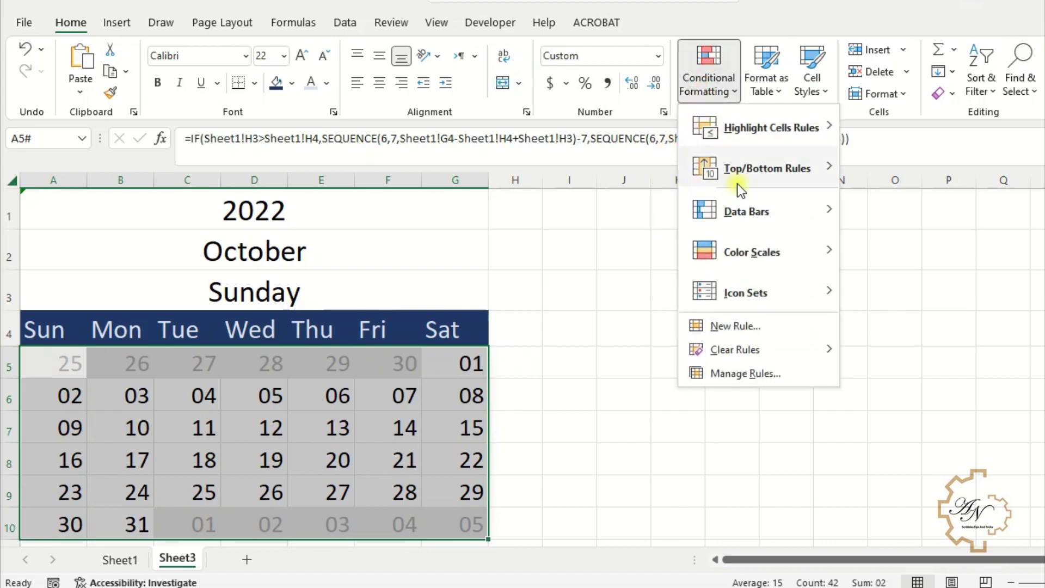
{"action": "left_click", "coordinate": [726, 327]}
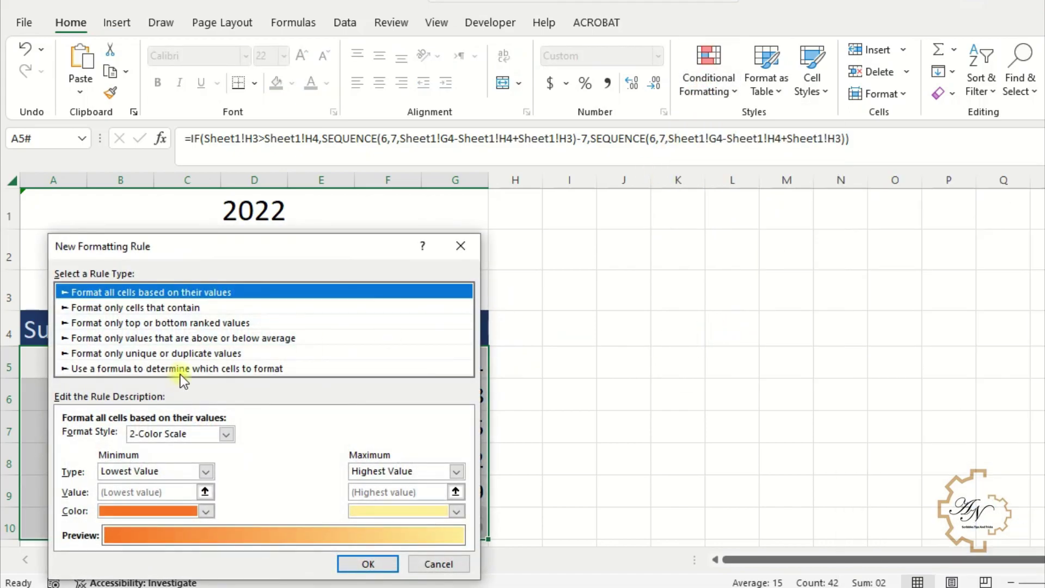
{"action": "left_click", "coordinate": [179, 370]}
{"action": "left_click", "coordinate": [128, 436]}
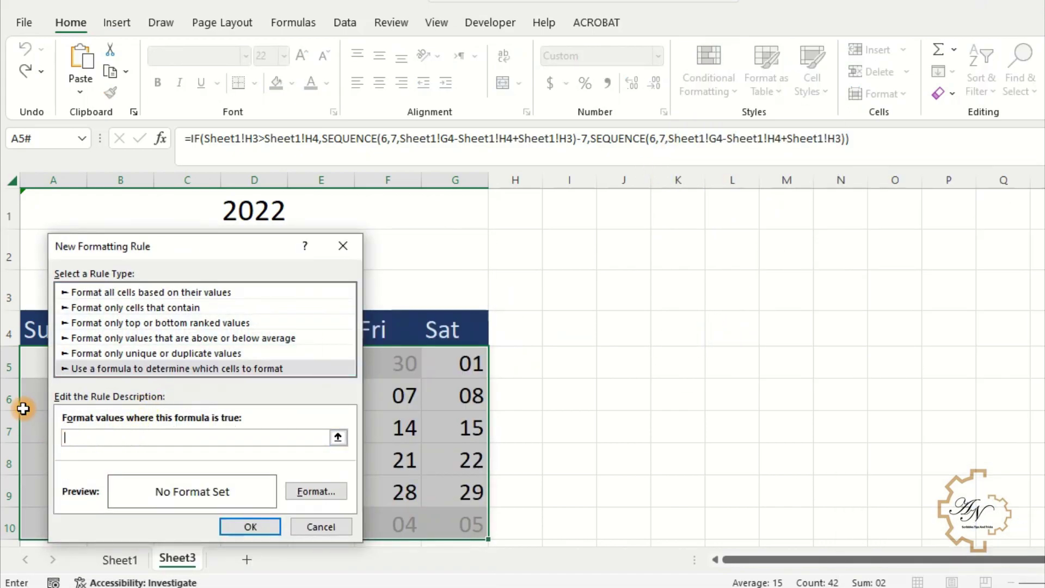
{"action": "left_click", "coordinate": [37, 363]}
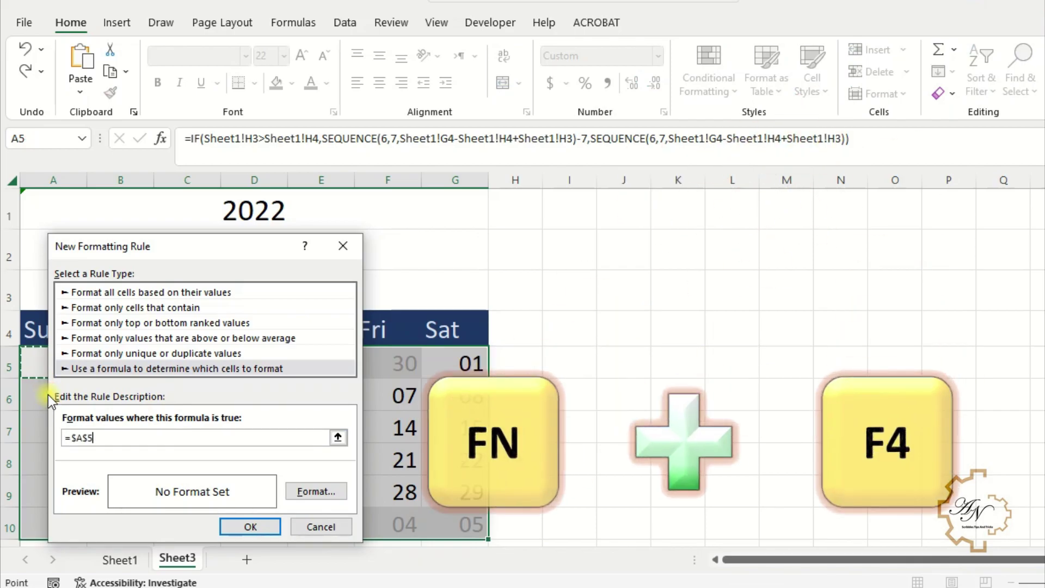
{"action": "key", "text": "F4"}
{"action": "key", "text": "F4"}
{"action": "key", "text": "F4"}
{"action": "type", "text": "=to"}
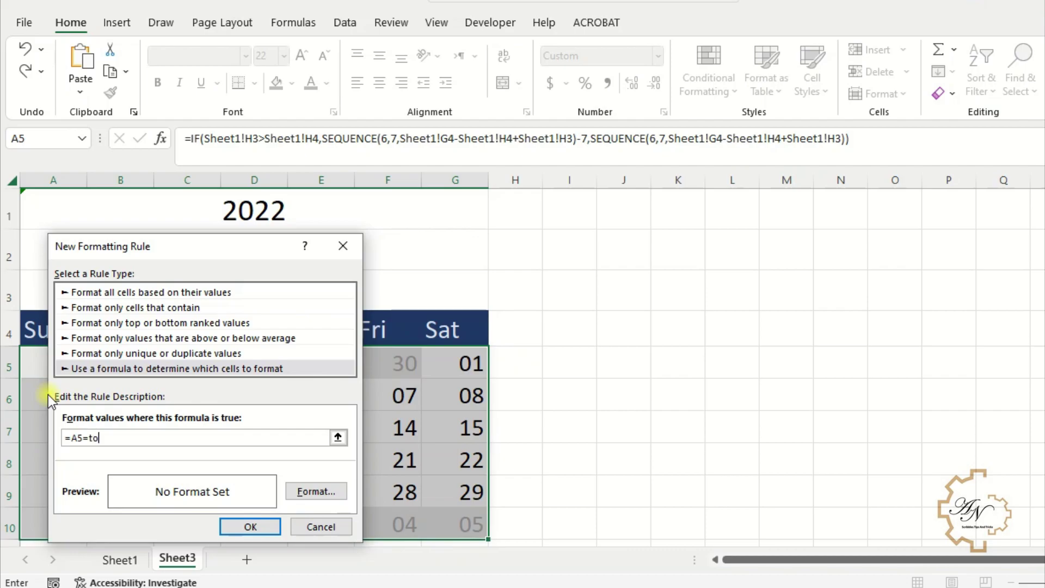
{"action": "type", "text": "day()"}
{"action": "left_click", "coordinate": [338, 437]}
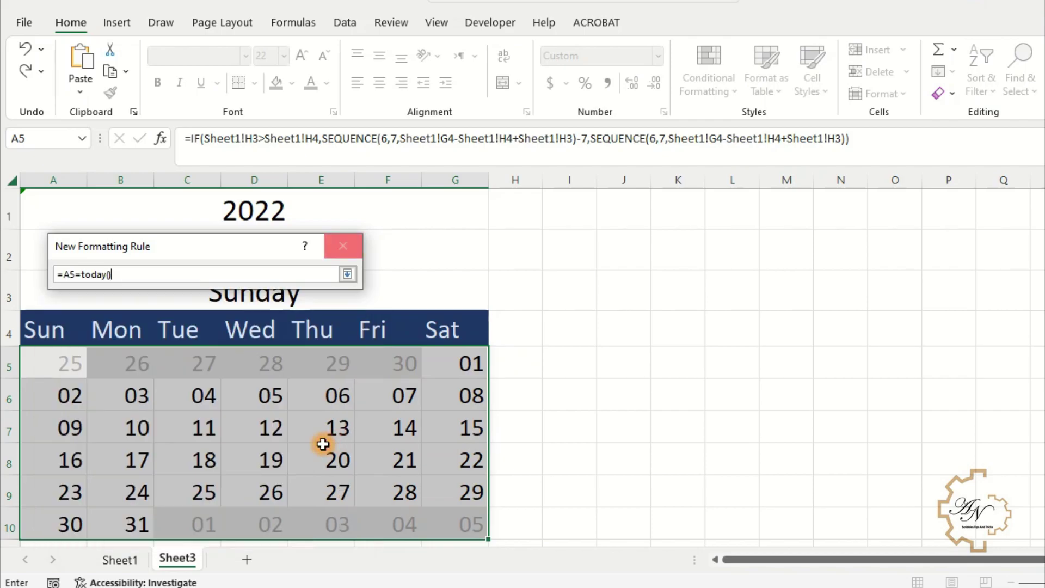
{"action": "left_click", "coordinate": [347, 275]}
- Format today's date with a blue fill and bold gold text
{"action": "left_click", "coordinate": [307, 492]}
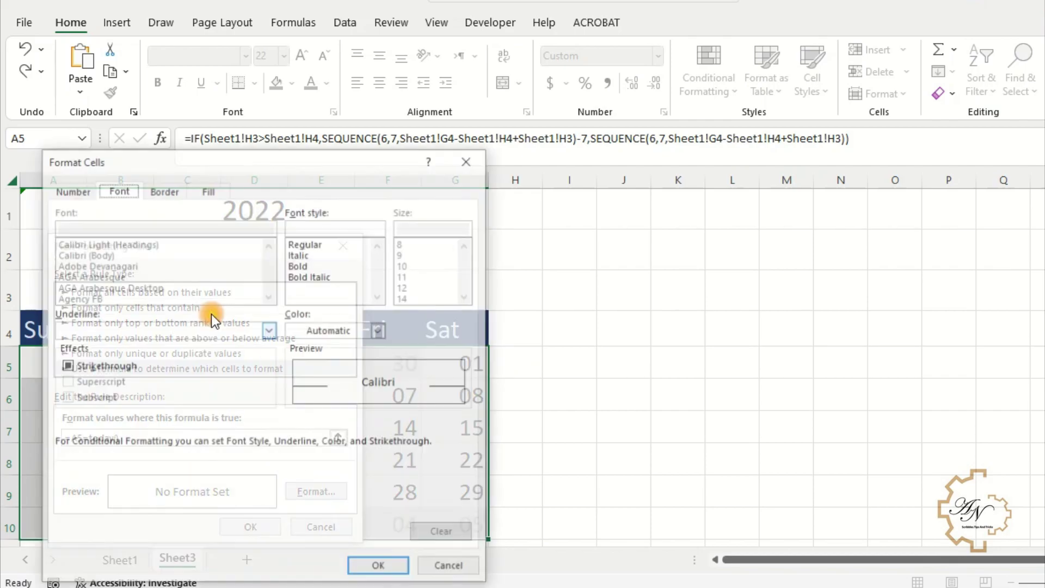
{"action": "left_click", "coordinate": [196, 191]}
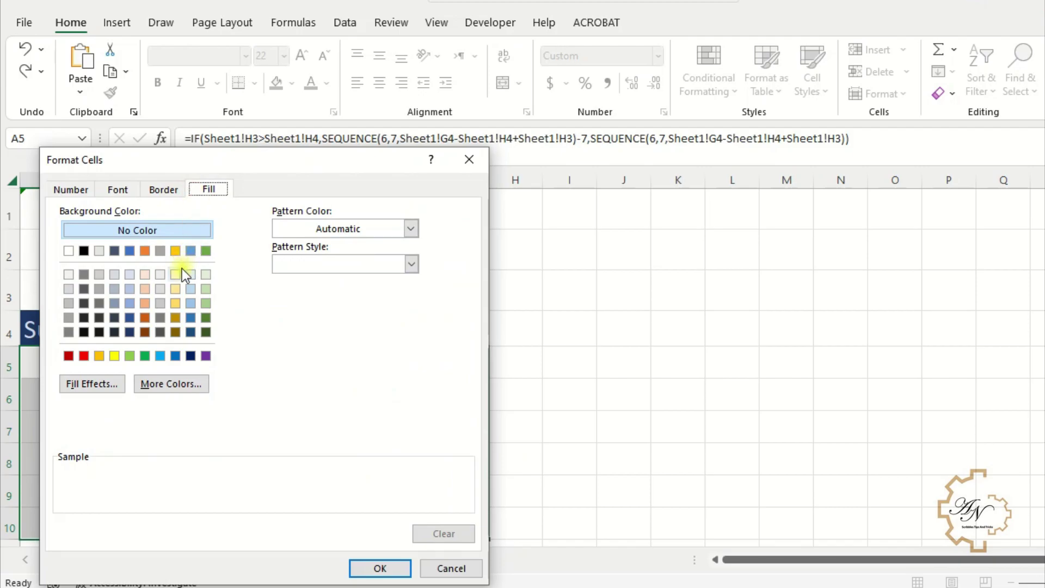
{"action": "left_click", "coordinate": [190, 317]}
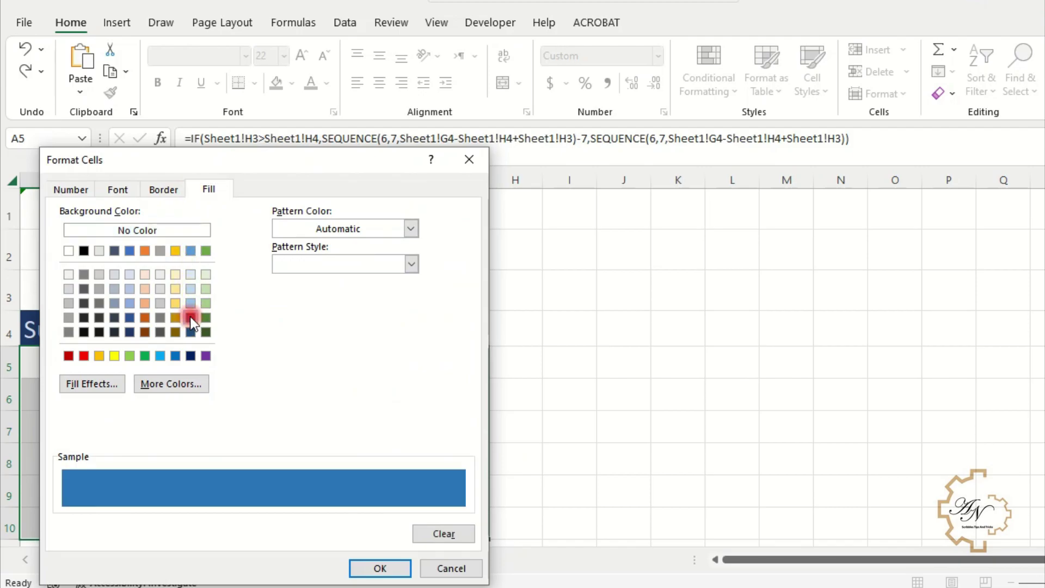
{"action": "left_click", "coordinate": [118, 190]}
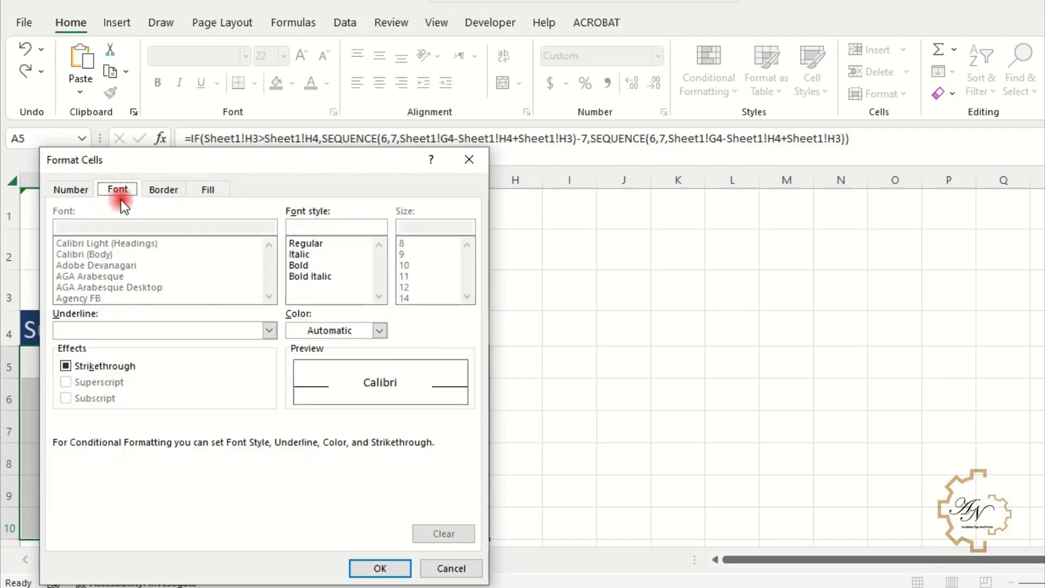
{"action": "left_click", "coordinate": [376, 331]}
{"action": "left_click", "coordinate": [396, 401]}
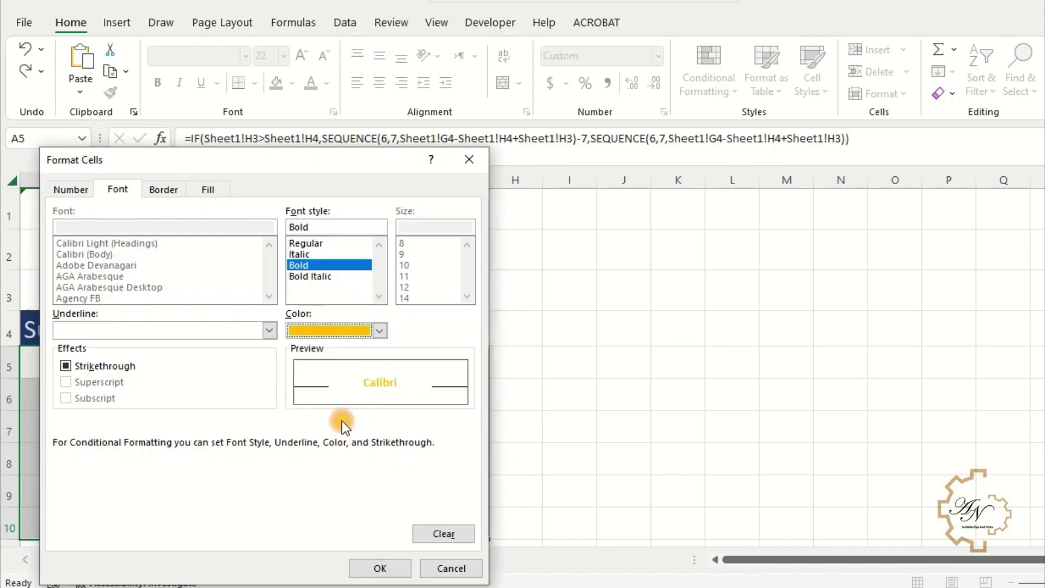
{"action": "left_click", "coordinate": [380, 568]}
- Apply the today-highlight rule and check it on cell B8
{"action": "left_click", "coordinate": [275, 525]}
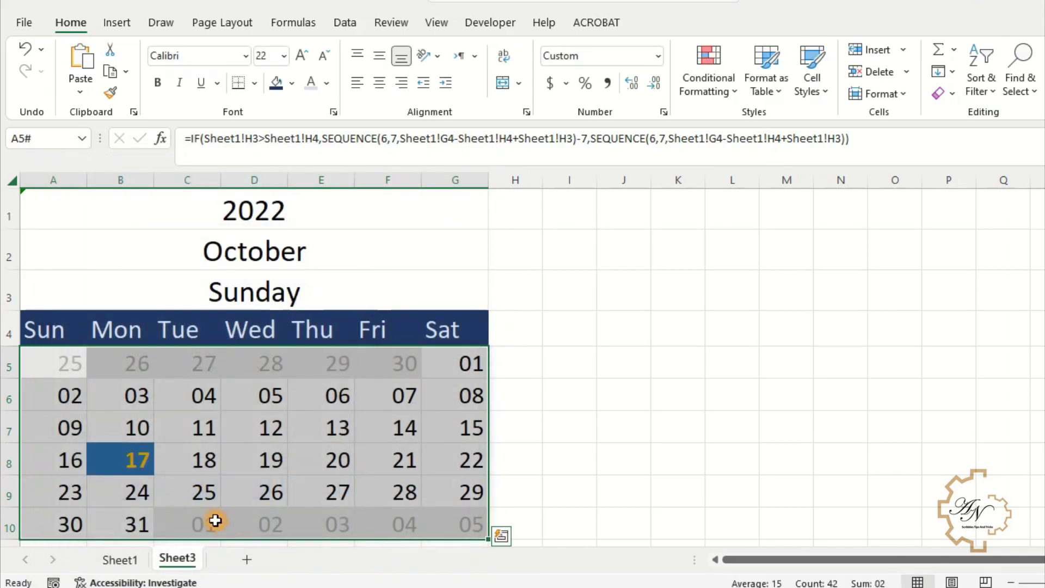
{"action": "left_click", "coordinate": [205, 461]}
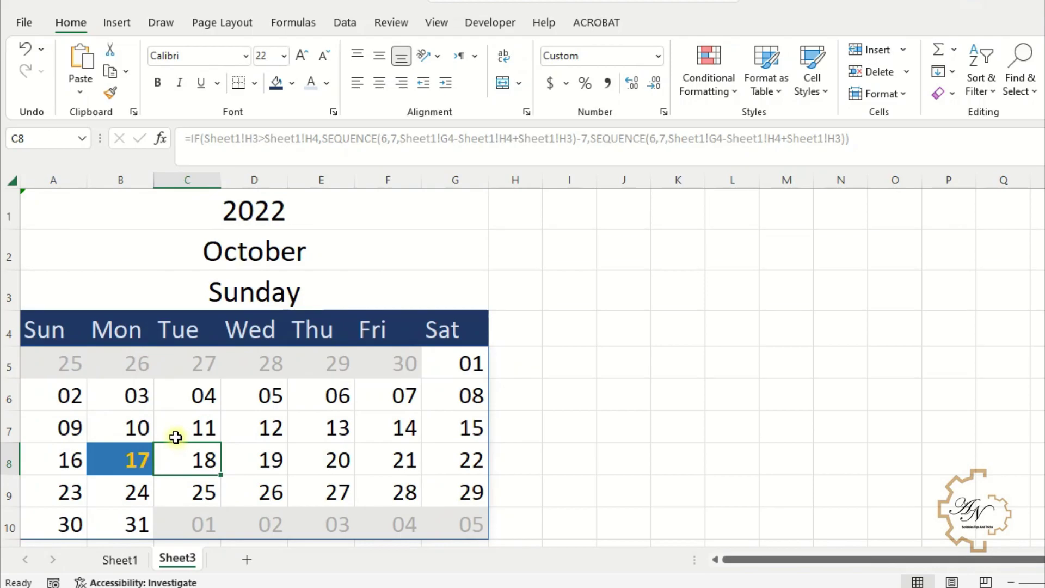
{"action": "left_click", "coordinate": [121, 459]}
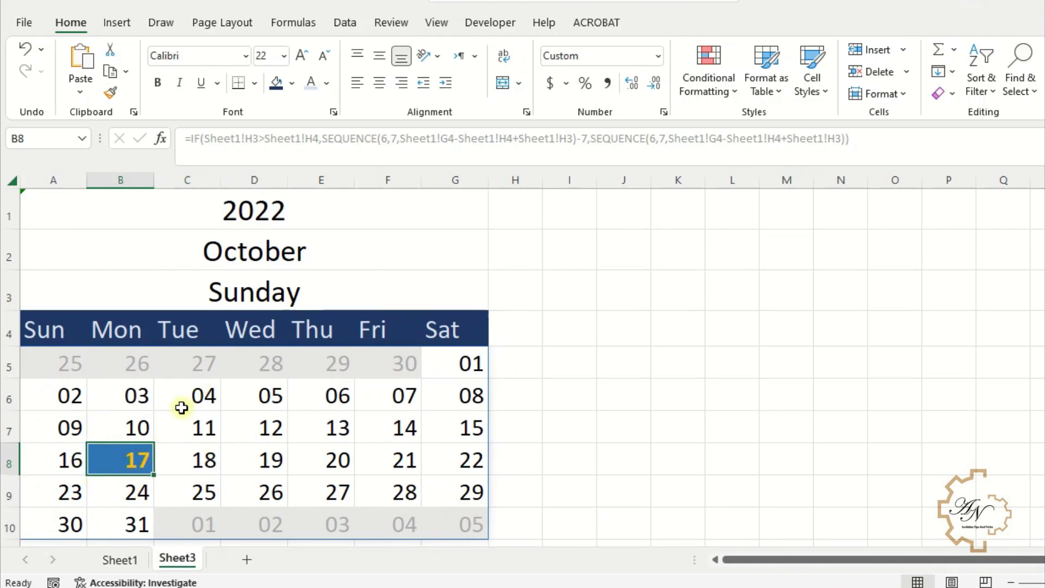
- Start a new formula rule: =MONTH(A5)=Sheet1!$H$2
{"action": "left_click", "coordinate": [709, 77]}
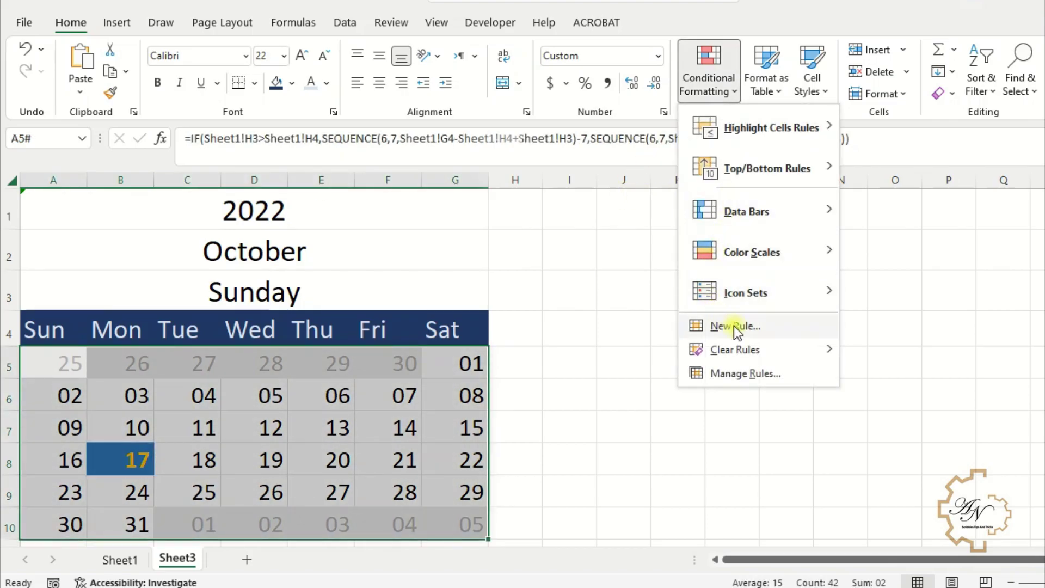
{"action": "left_click", "coordinate": [743, 328]}
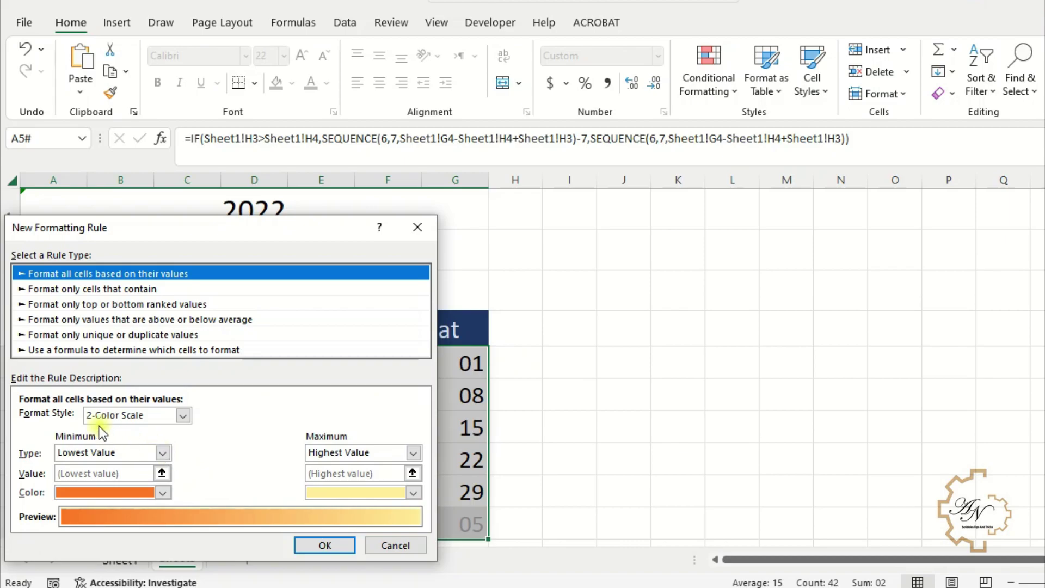
{"action": "left_click", "coordinate": [103, 352]}
{"action": "left_click", "coordinate": [67, 417]}
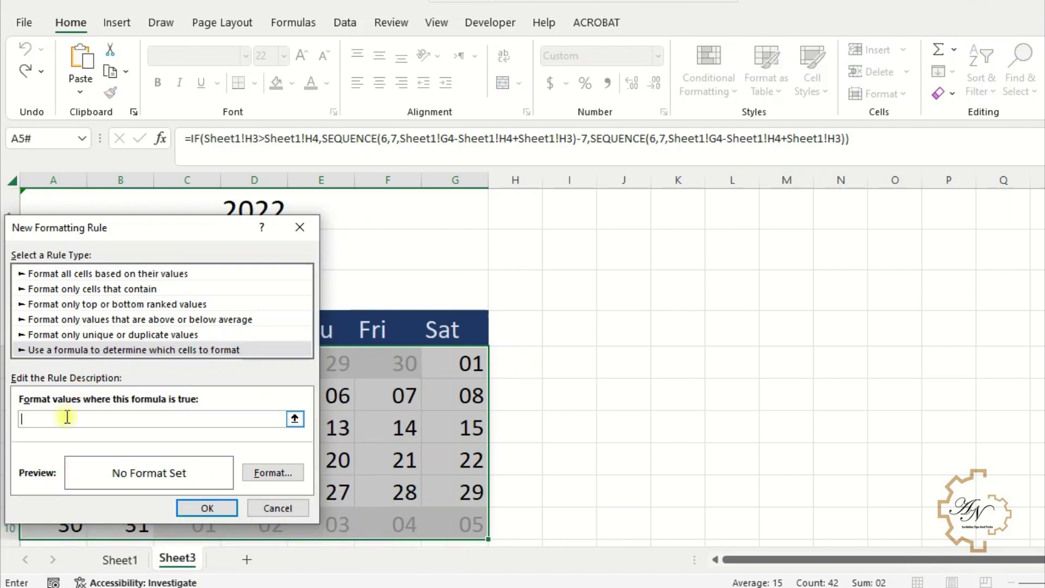
{"action": "type", "text": "=MONTH(A5)"}
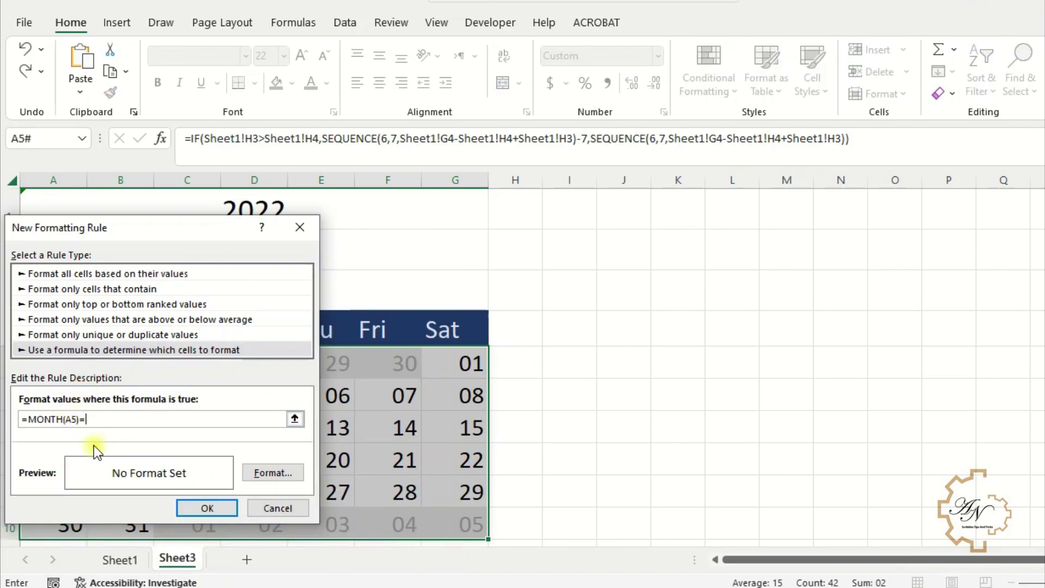
{"action": "type", "text": "="}
{"action": "left_click", "coordinate": [114, 555]}
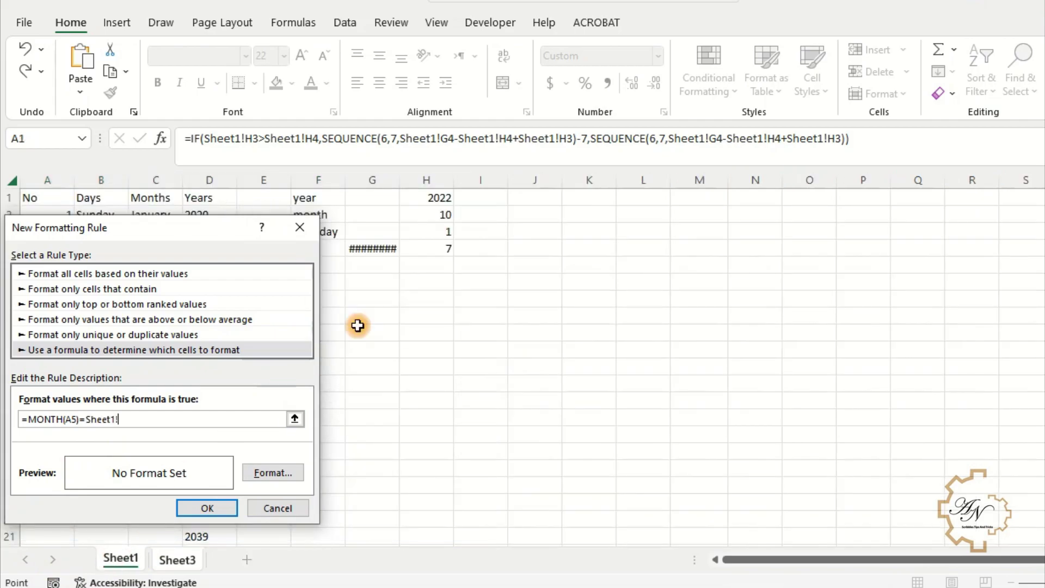
{"action": "left_click", "coordinate": [449, 219]}
- Give matching days navy bottom and right borders and save the rule
{"action": "left_click", "coordinate": [278, 472]}
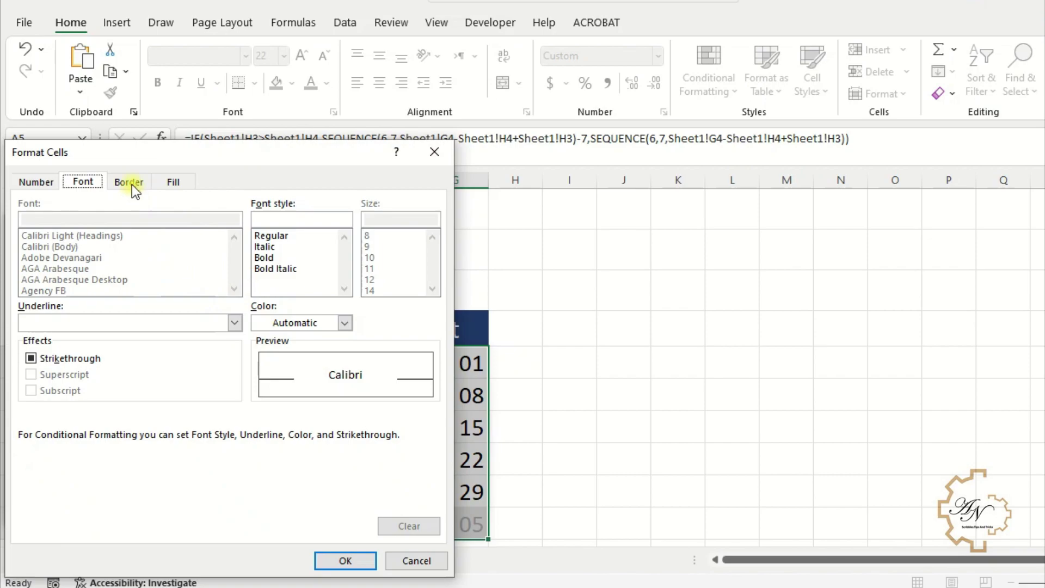
{"action": "left_click", "coordinate": [129, 183]}
{"action": "left_click", "coordinate": [117, 357]}
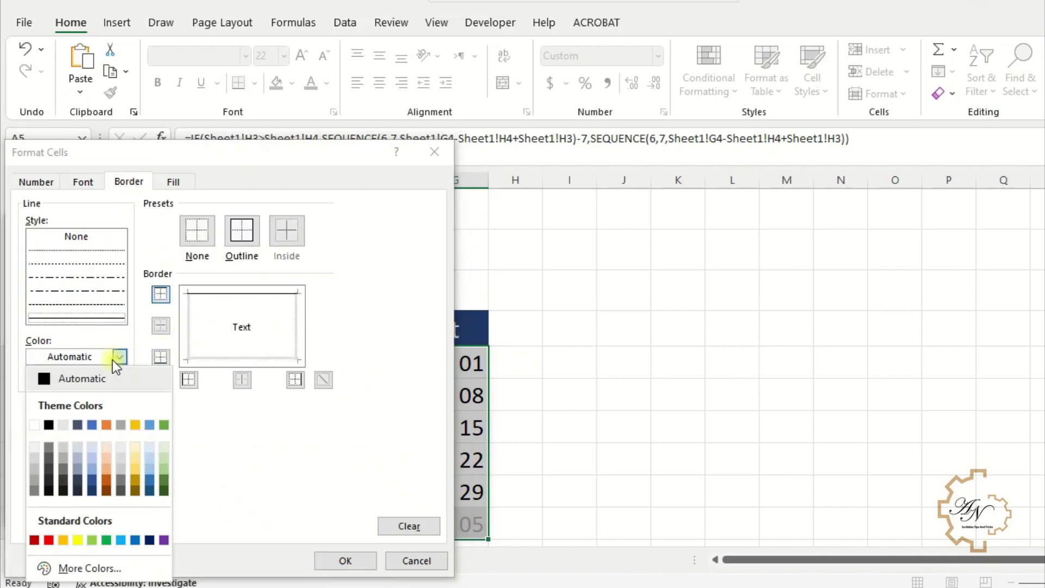
{"action": "left_click", "coordinate": [92, 488]}
{"action": "left_click", "coordinate": [217, 356]}
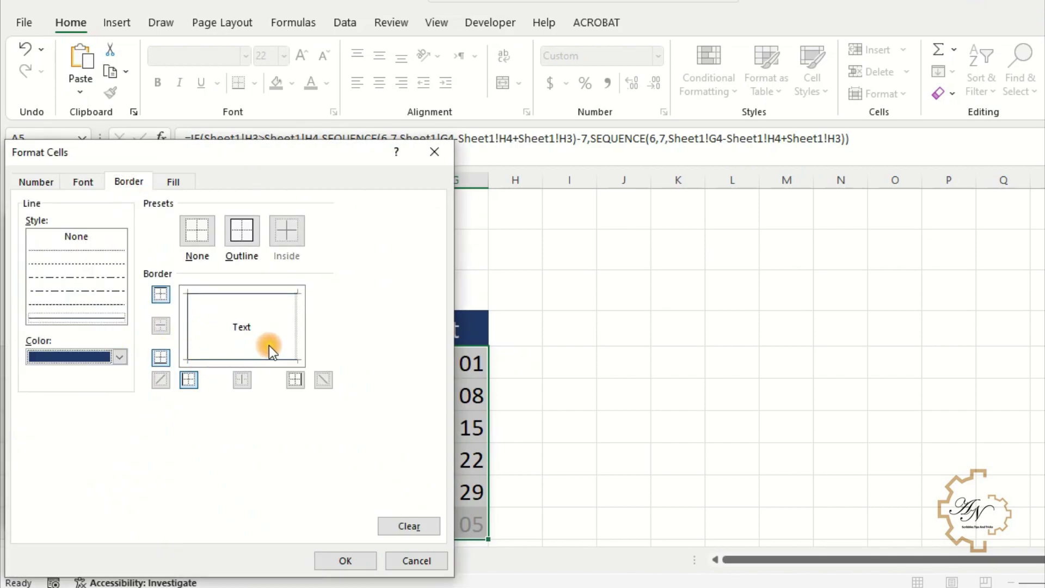
{"action": "left_click", "coordinate": [293, 343]}
{"action": "left_click", "coordinate": [366, 557]}
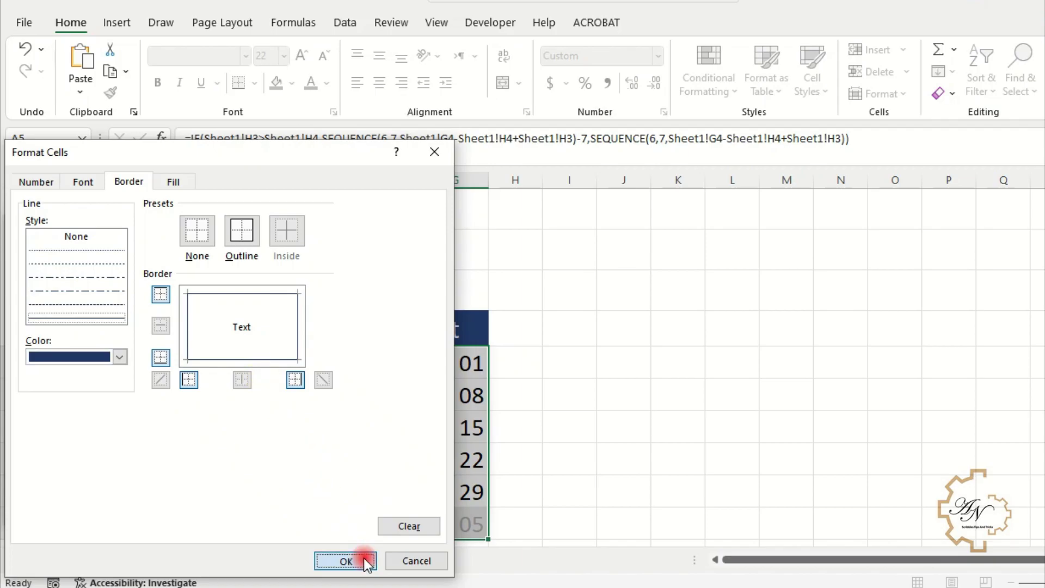
{"action": "left_click", "coordinate": [223, 504]}
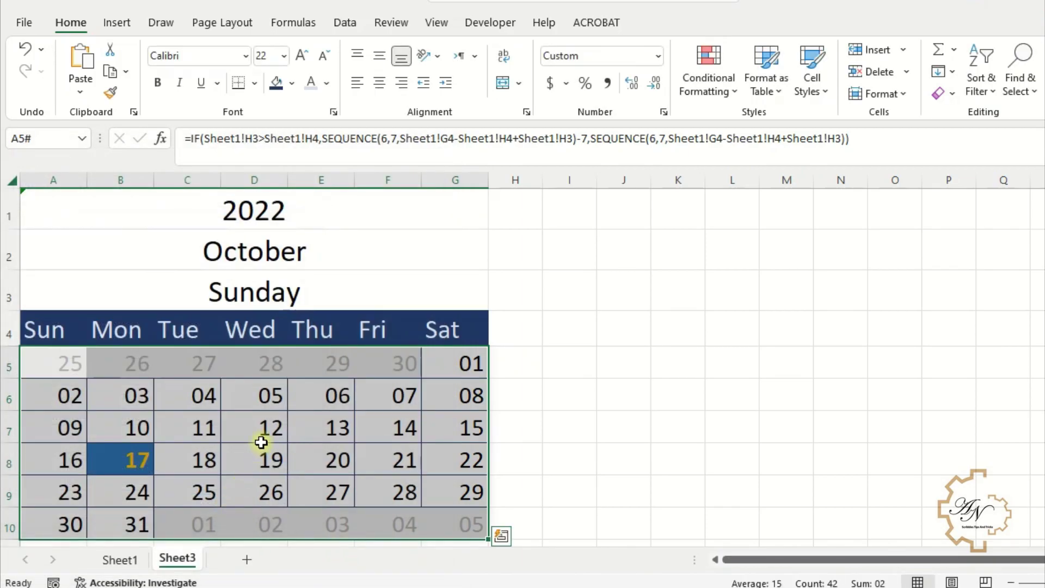
- Set the calendar's start day in A3 to Monday
{"action": "left_click", "coordinate": [313, 430]}
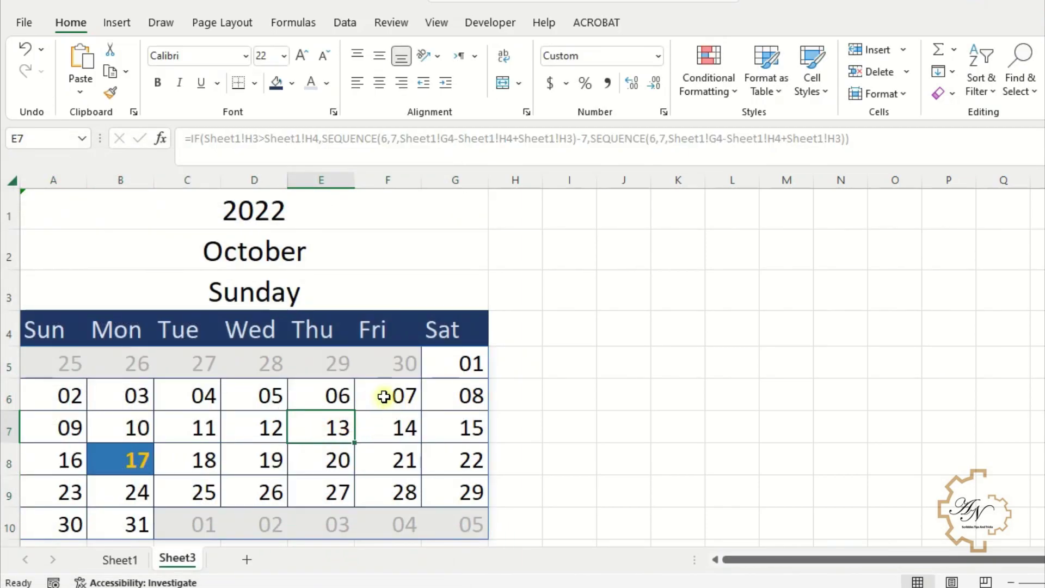
{"action": "left_click", "coordinate": [369, 369]}
{"action": "left_click", "coordinate": [271, 289]}
{"action": "left_click", "coordinate": [82, 292]}
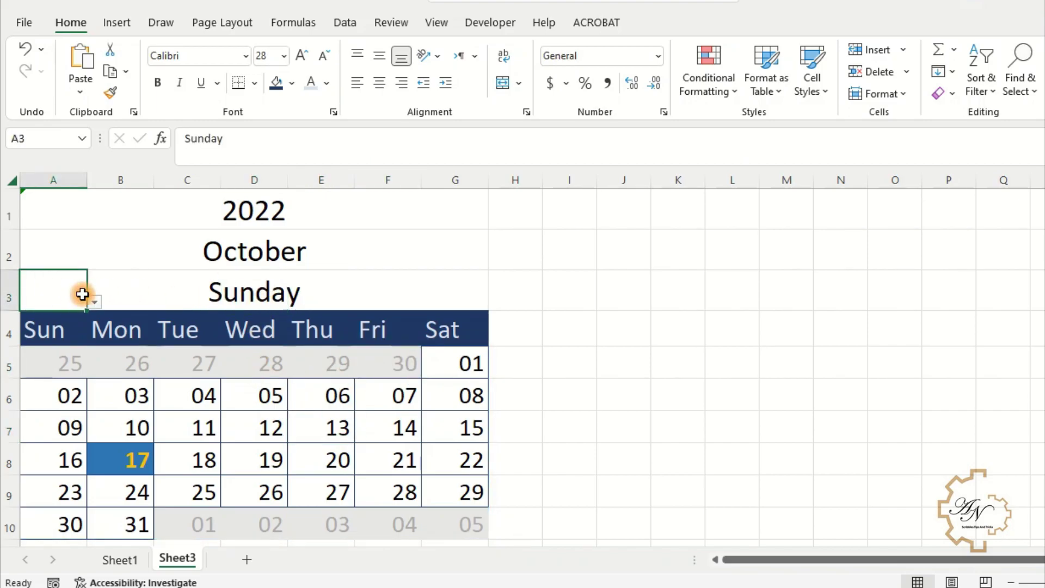
{"action": "left_click", "coordinate": [94, 301]}
{"action": "left_click", "coordinate": [69, 329]}
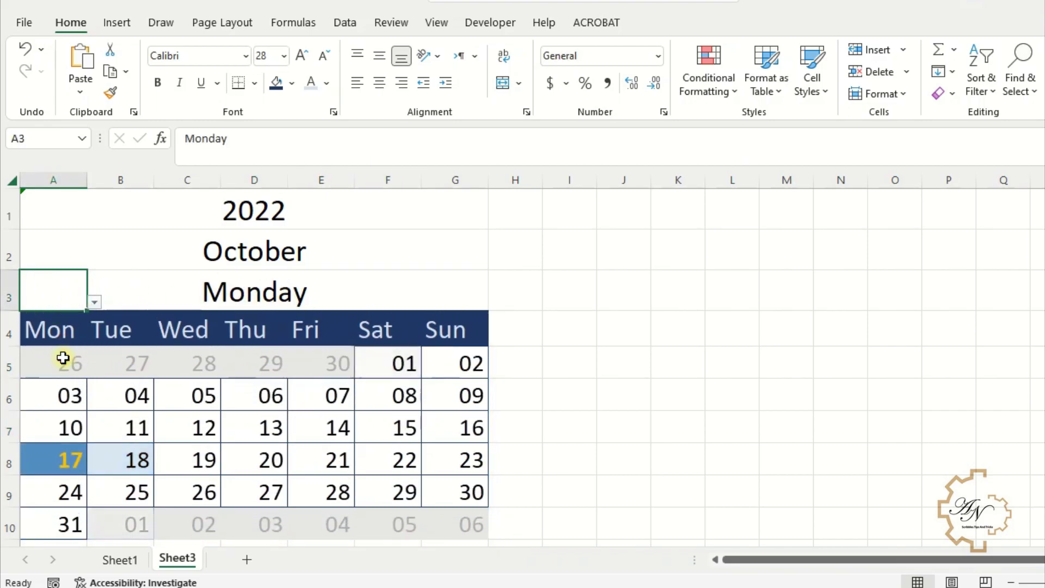
- Switch the month in A2 to August so the calendar shows August 2022
{"action": "left_click", "coordinate": [56, 391]}
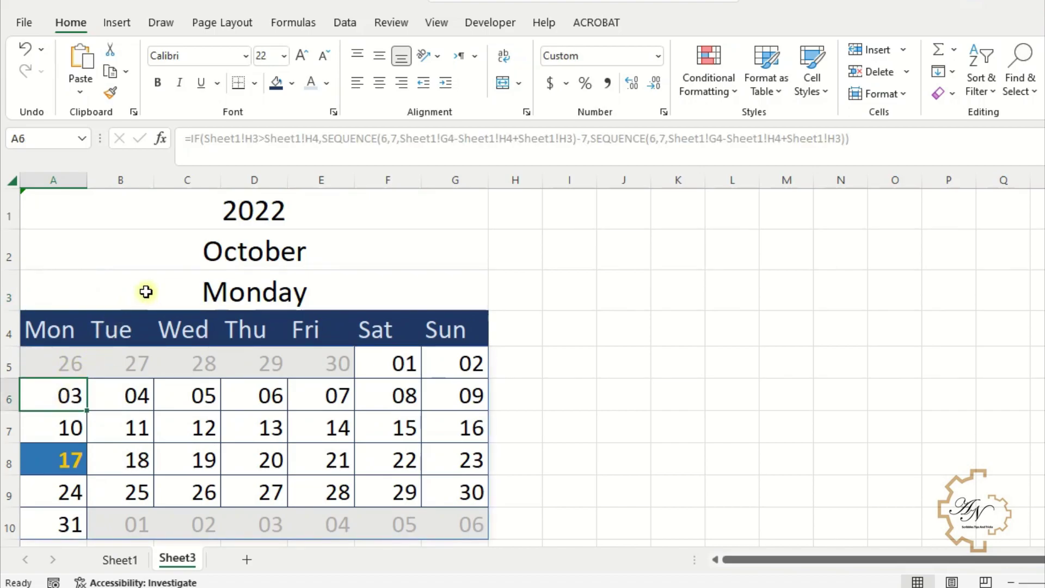
{"action": "left_click", "coordinate": [190, 252]}
{"action": "left_click", "coordinate": [56, 247]}
{"action": "left_click", "coordinate": [94, 261]}
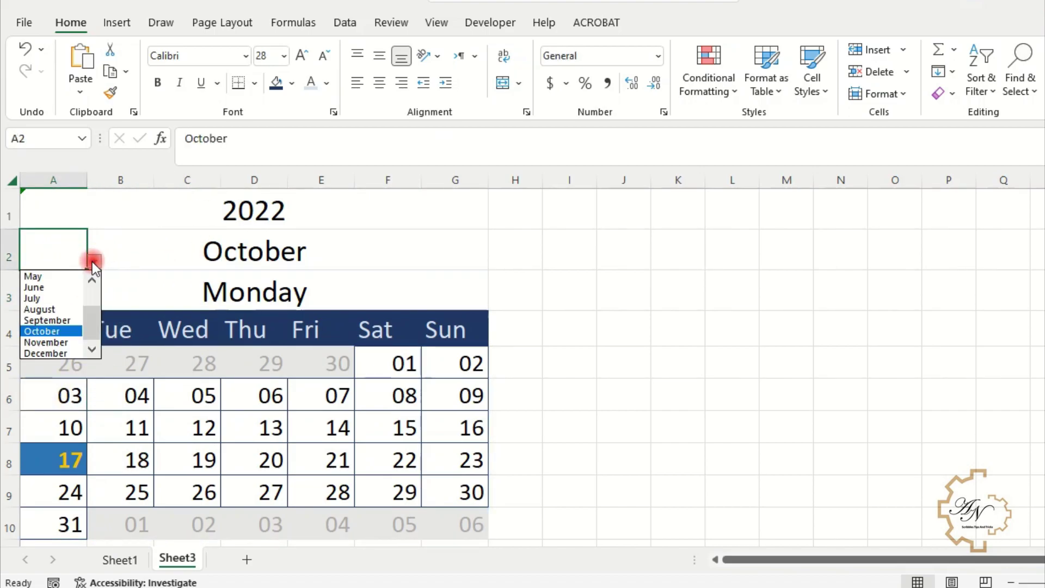
{"action": "left_click", "coordinate": [50, 309]}
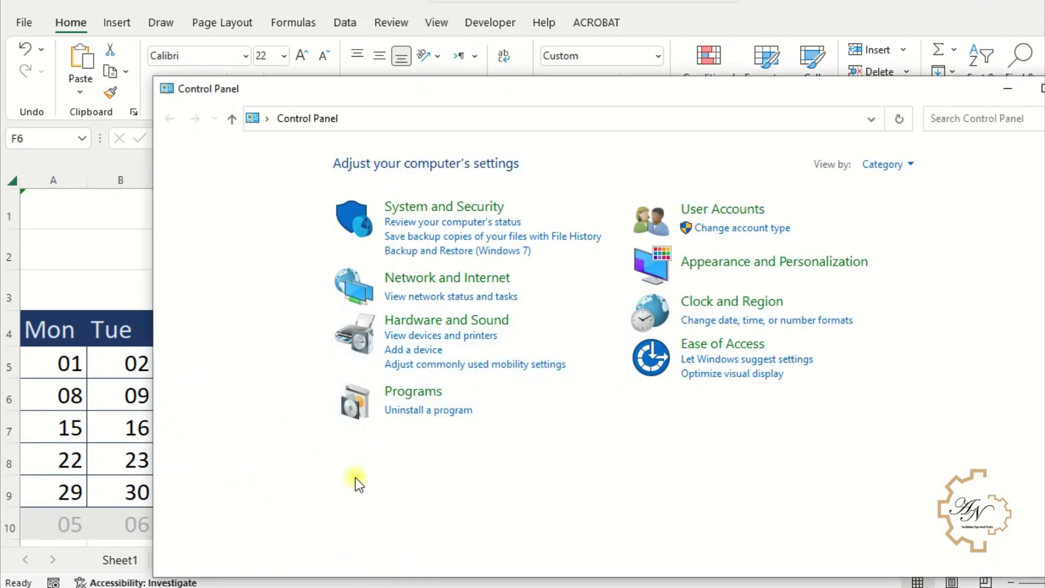
- In Clock and Region > Region, set the Format to Arabic (Syria), apply and confirm with OK
{"action": "left_click", "coordinate": [698, 305]}
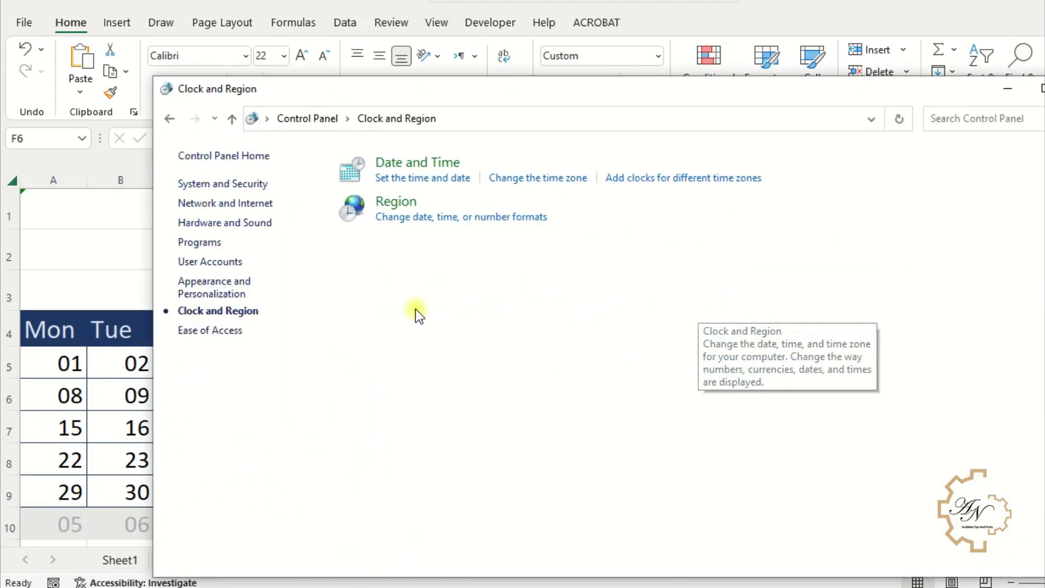
{"action": "left_click", "coordinate": [393, 205]}
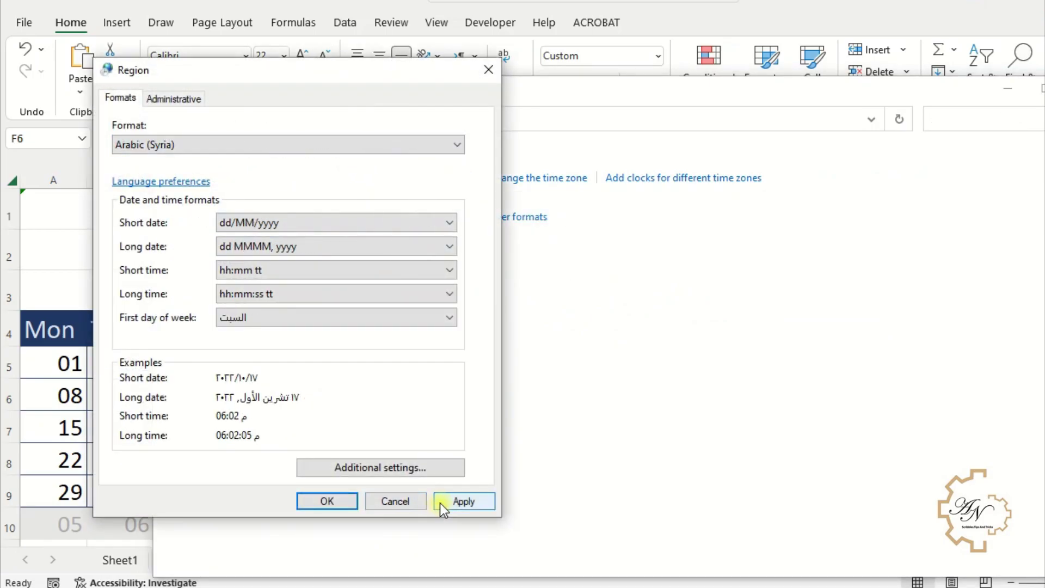
{"action": "left_click", "coordinate": [440, 503]}
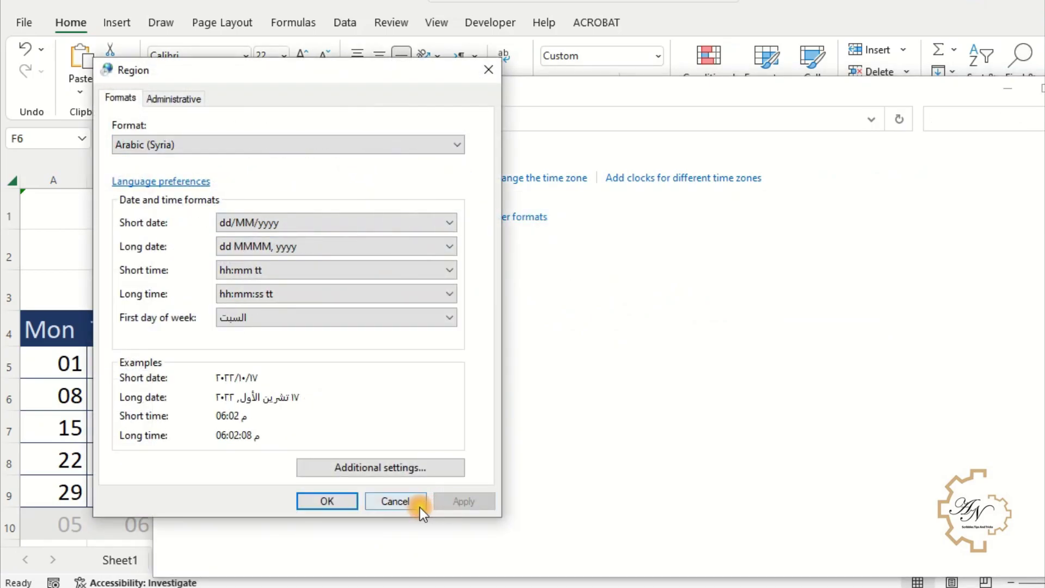
{"action": "left_click", "coordinate": [327, 501]}
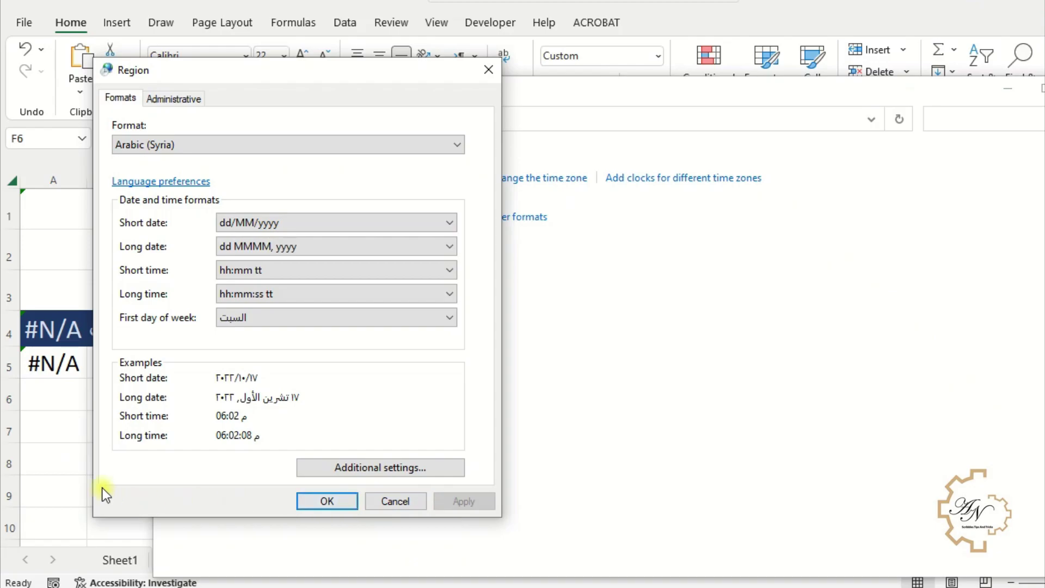
- Set the start day in A3 to الثلاثاء
{"action": "left_click", "coordinate": [95, 287]}
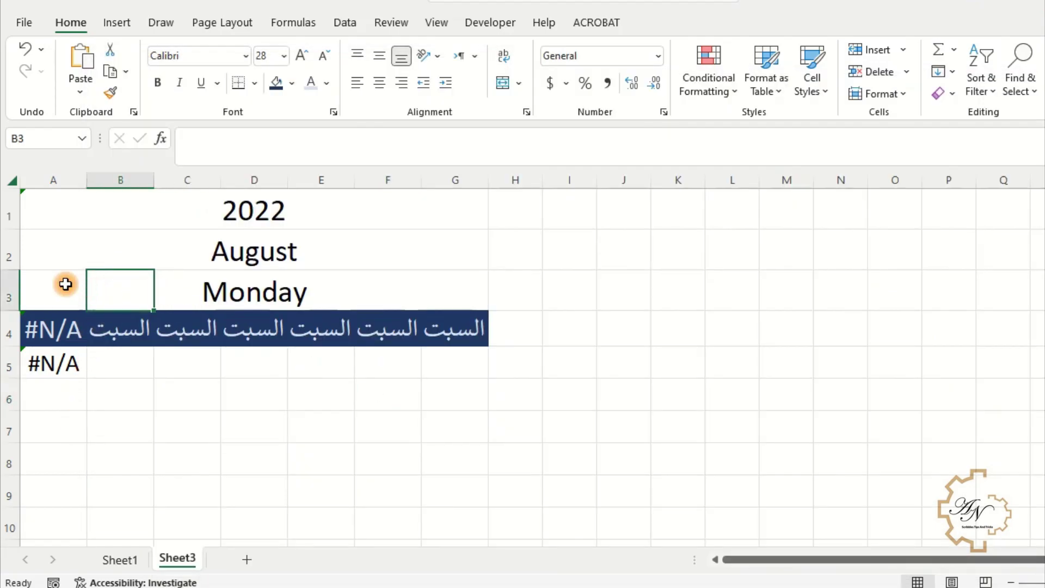
{"action": "left_click", "coordinate": [51, 287]}
{"action": "left_click", "coordinate": [95, 303]}
{"action": "left_click", "coordinate": [90, 329]}
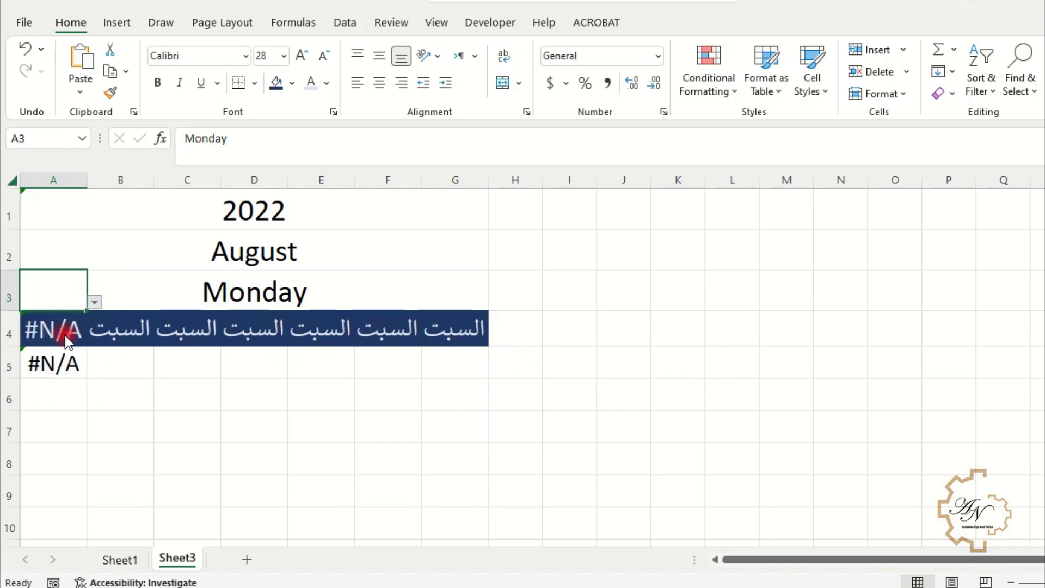
- Set the month in A2 to آذار
{"action": "left_click", "coordinate": [70, 259]}
{"action": "left_click", "coordinate": [93, 261]}
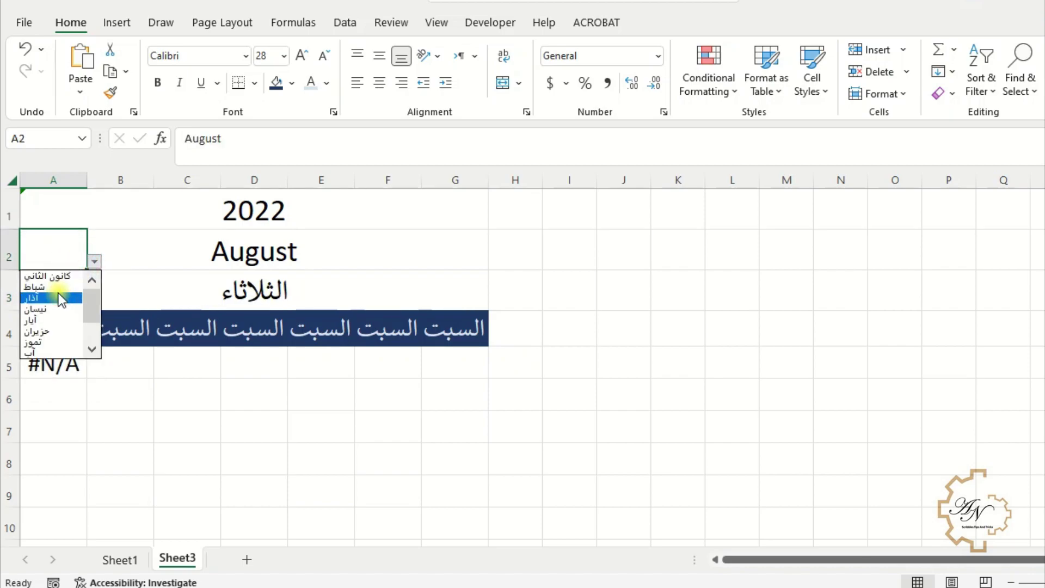
{"action": "left_click", "coordinate": [57, 295]}
{"action": "left_click", "coordinate": [135, 283]}
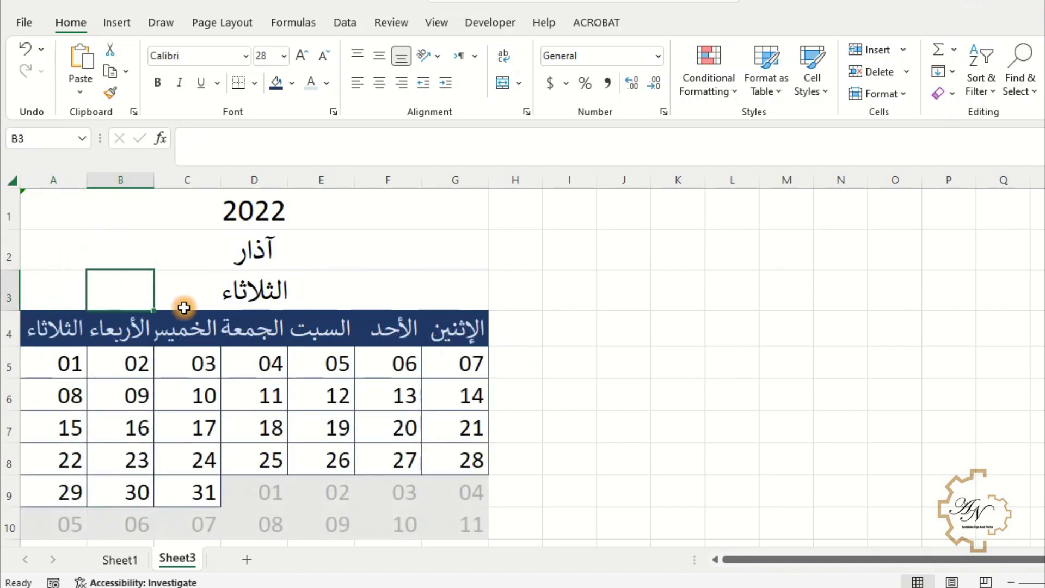
- Turn on Sheet Right-to-Left from Page Layout so the Arabic calendar reads from the right
{"action": "left_click", "coordinate": [221, 23]}
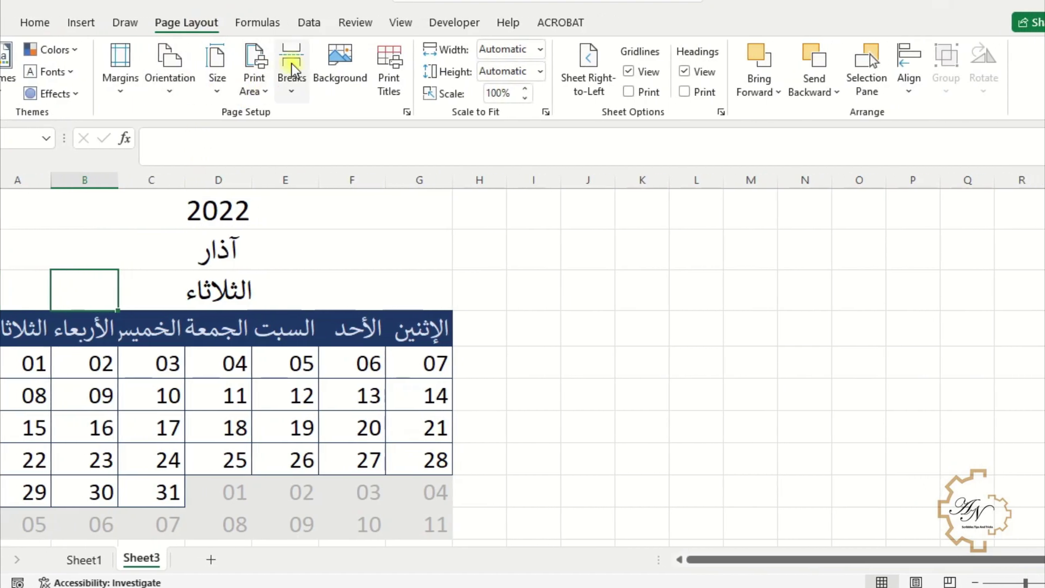
{"action": "left_click", "coordinate": [527, 68]}
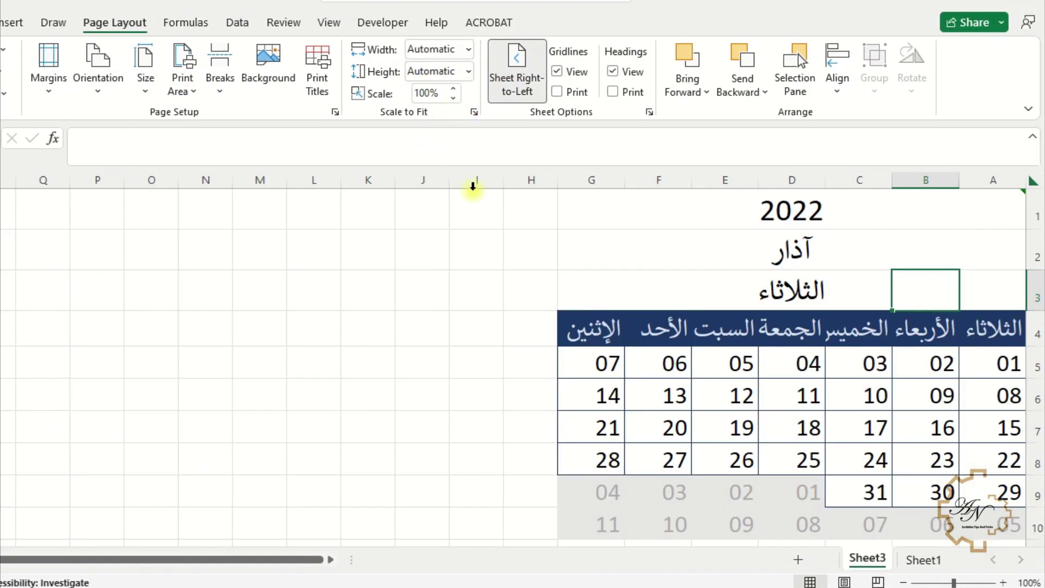